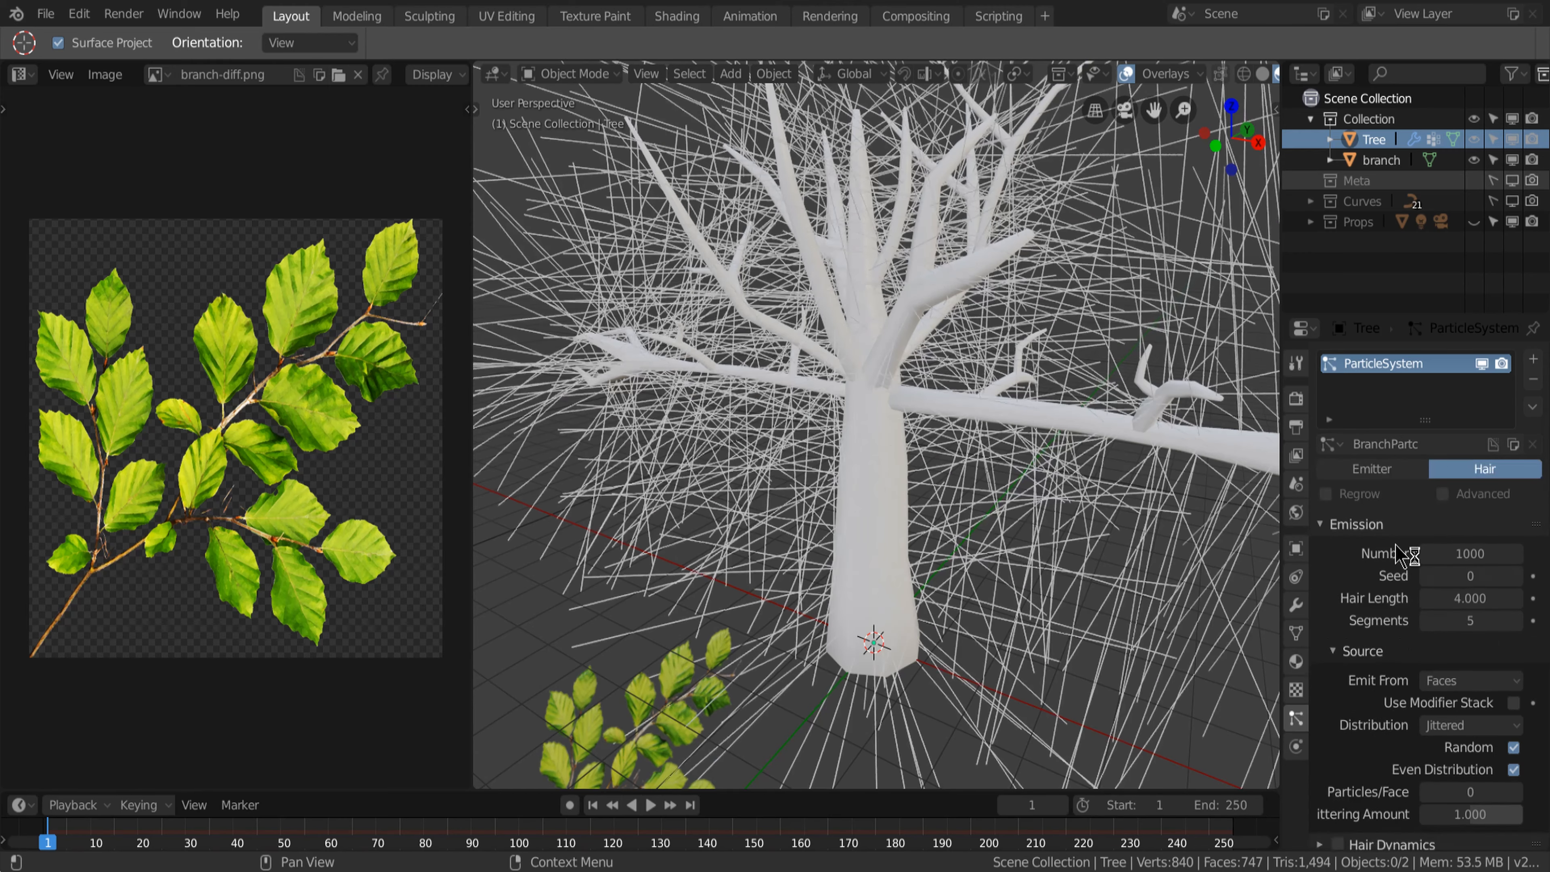
Step: Set the tree's hair particle system to emit from Verts
scroll(1373, 602, down, 2)
click(1471, 510)
click(1447, 486)
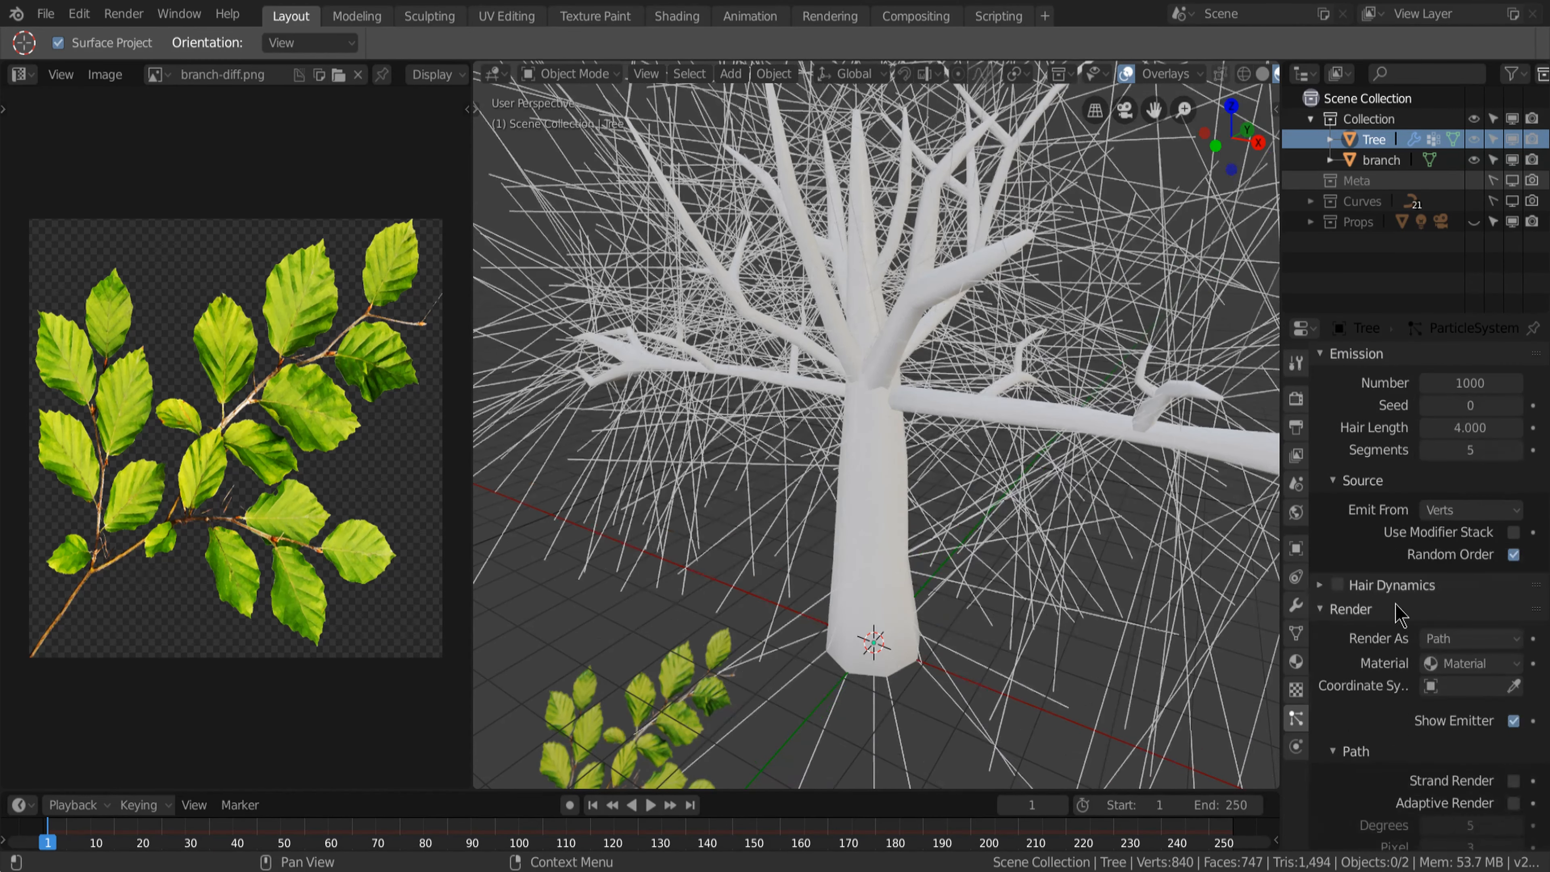
Step: Assign the branch vertex group to the particle system's Density
scroll(1386, 505, down, 7)
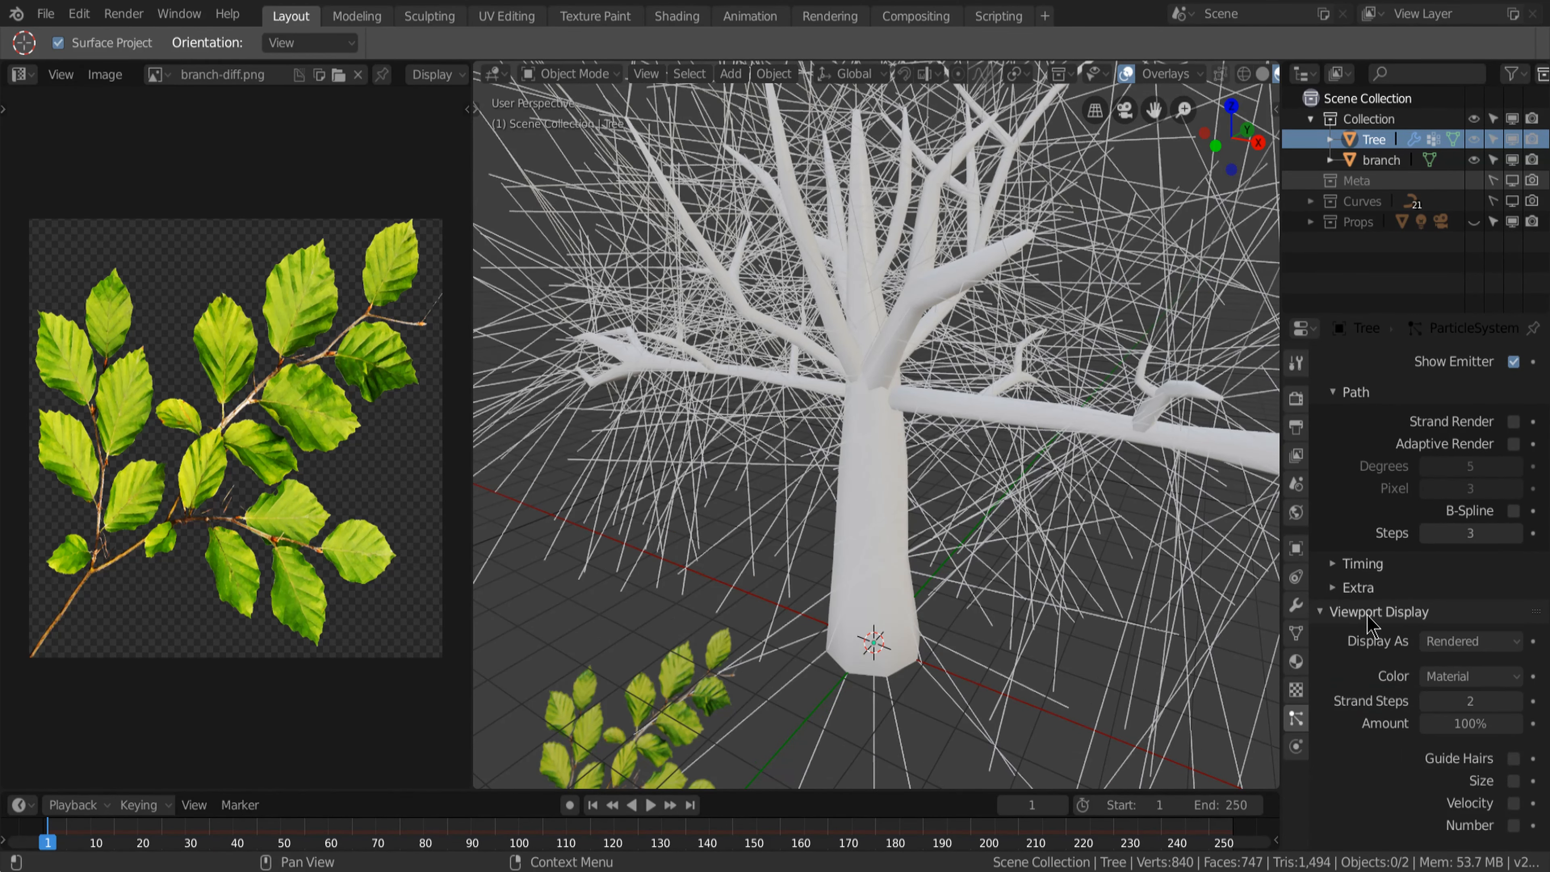
click(1430, 655)
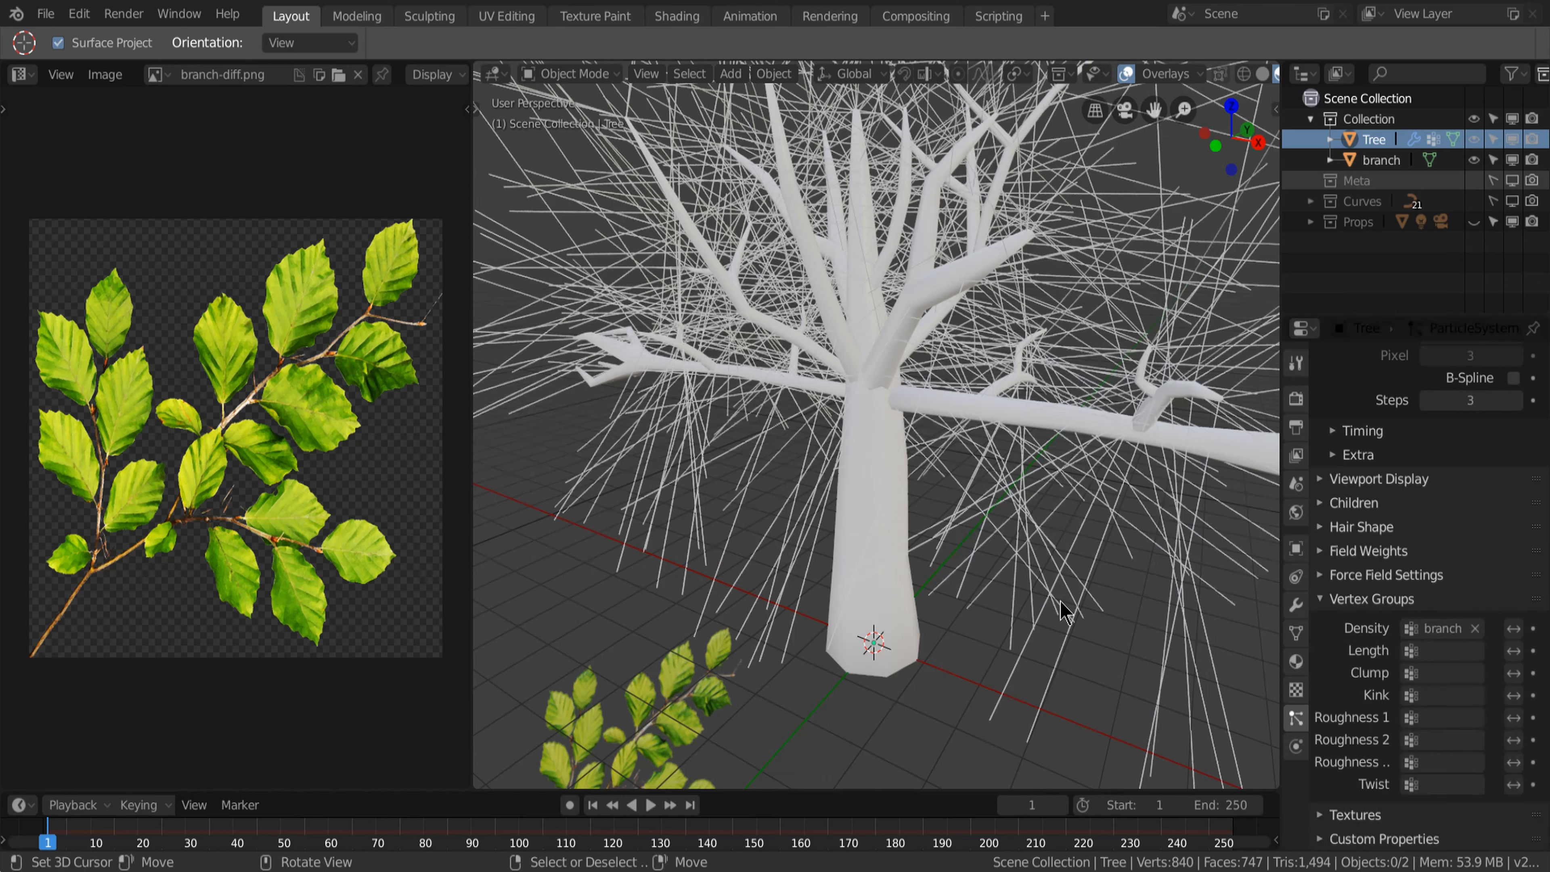
scroll(1374, 549, up, 2)
click(1362, 531)
scroll(1362, 537, up, 20)
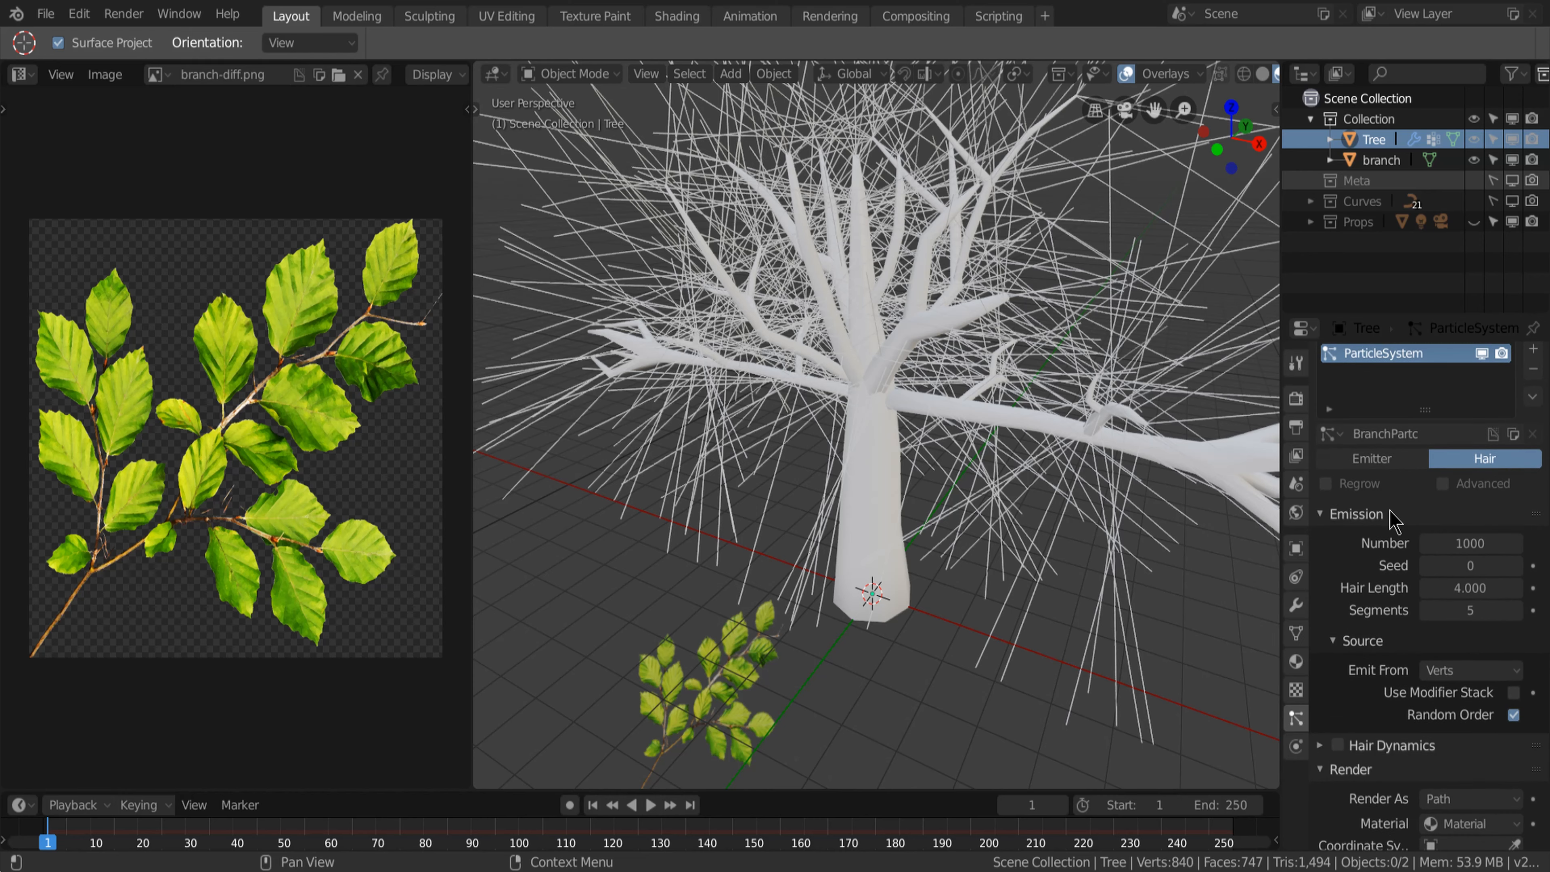
Step: Enable the Advanced hair settings and render the particles as Object, with branch as the instance object
scroll(1420, 553, down, 15)
click(1433, 465)
click(1403, 395)
click(1471, 608)
text(bra)
click(1360, 634)
scroll(926, 534, up, 5)
scroll(925, 534, down, 6)
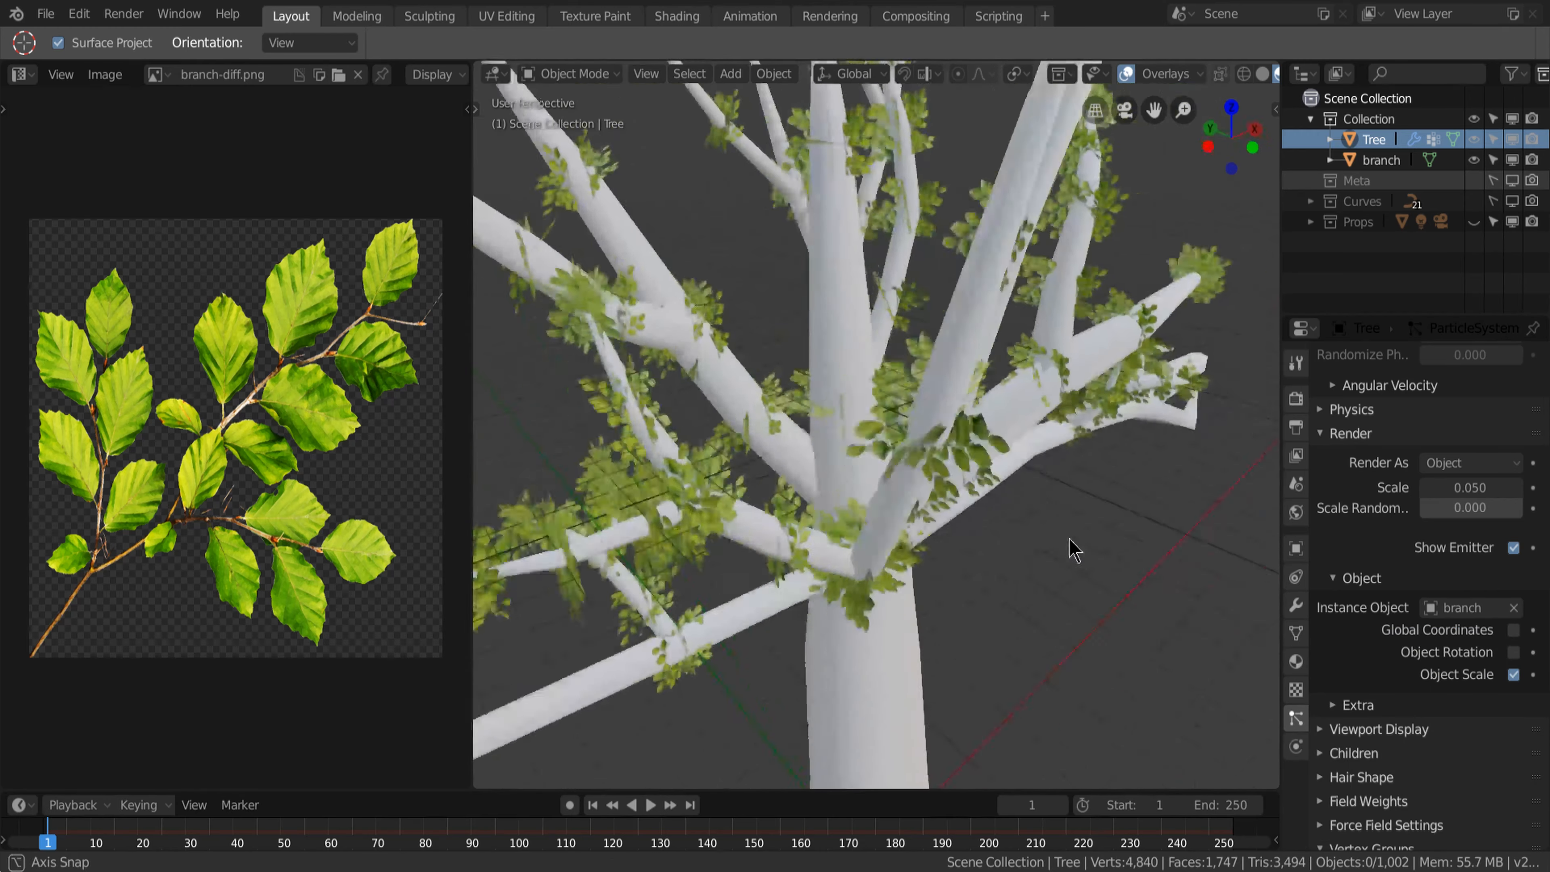
Step: Expand the 3D viewport over the image editor and save the file
drag(474, 786, 397, 752)
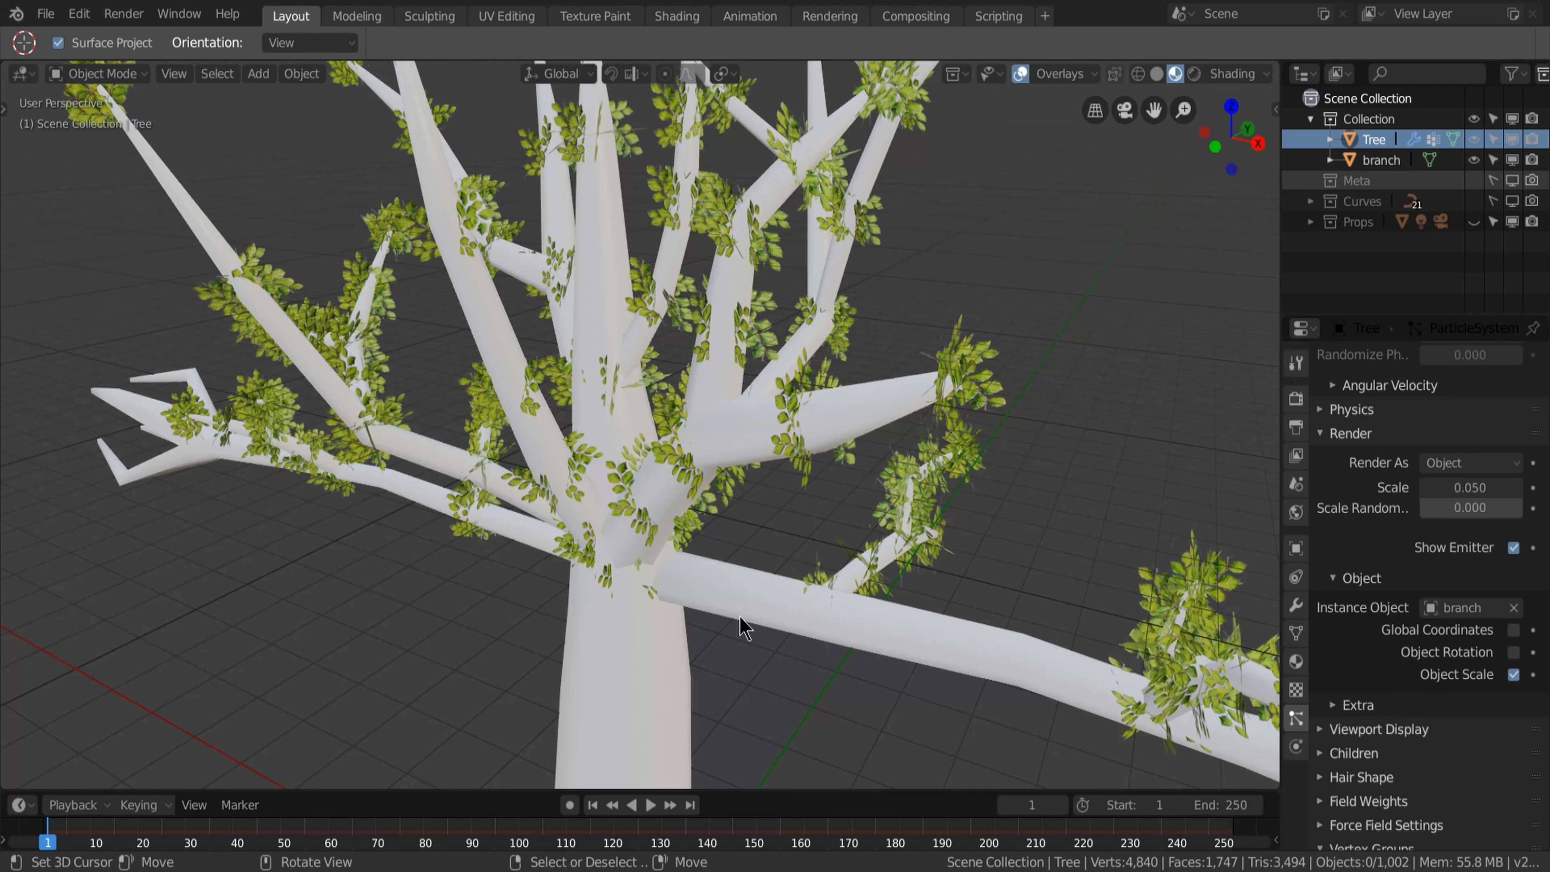
middle_drag(744, 626, 943, 482)
key(ctrl+s)
Step: Set the particle render Scale to 1 and turn off Object Scale for the instanced branch
scroll(903, 489, down, 2)
scroll(1381, 623, down, 5)
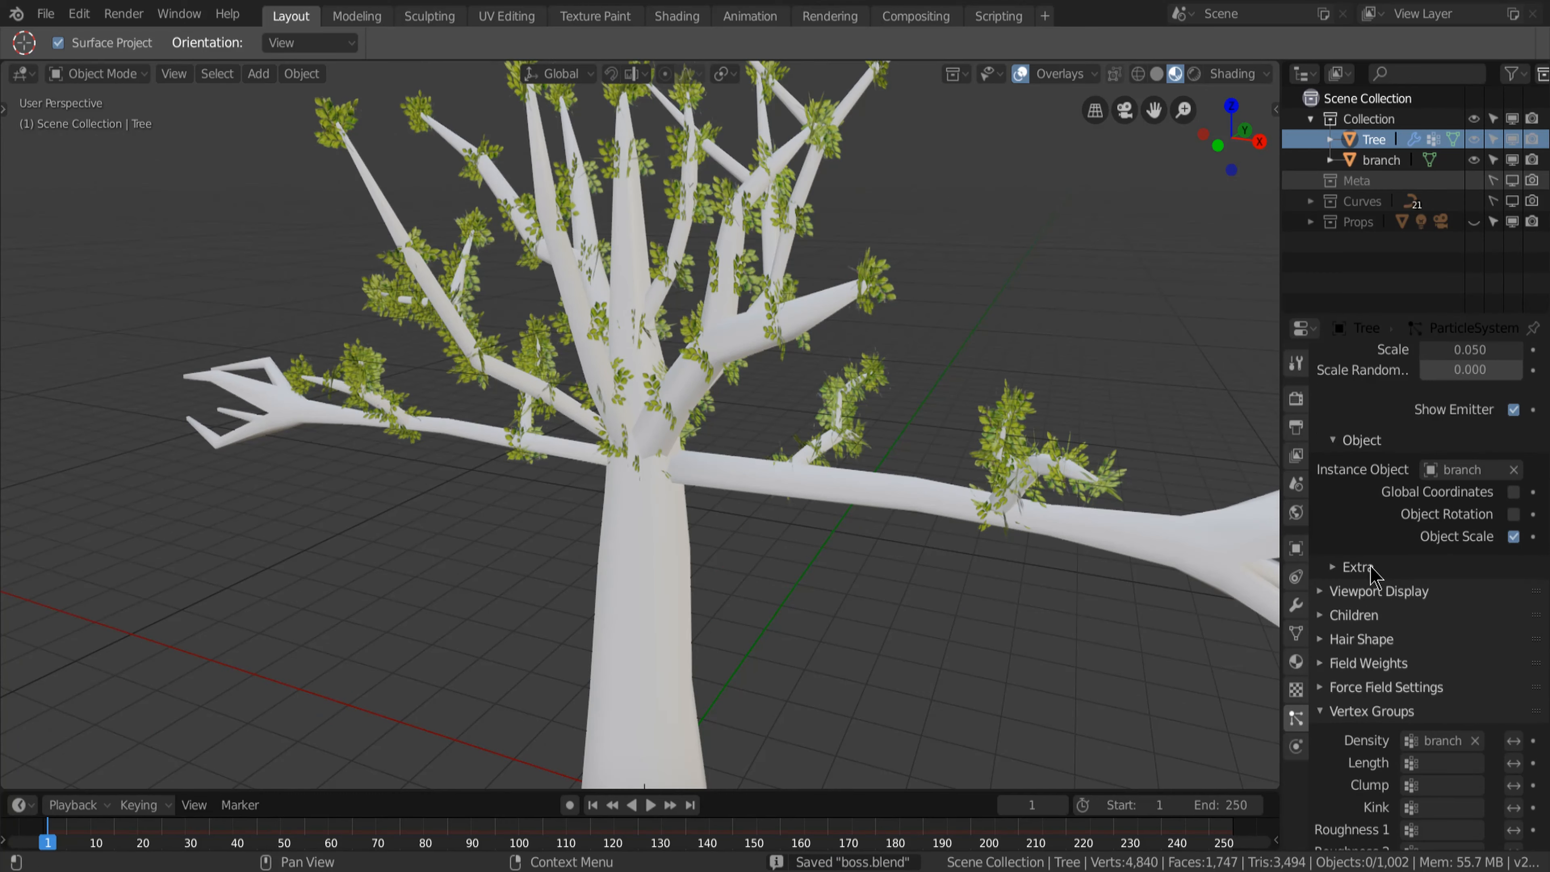
scroll(1374, 663, up, 7)
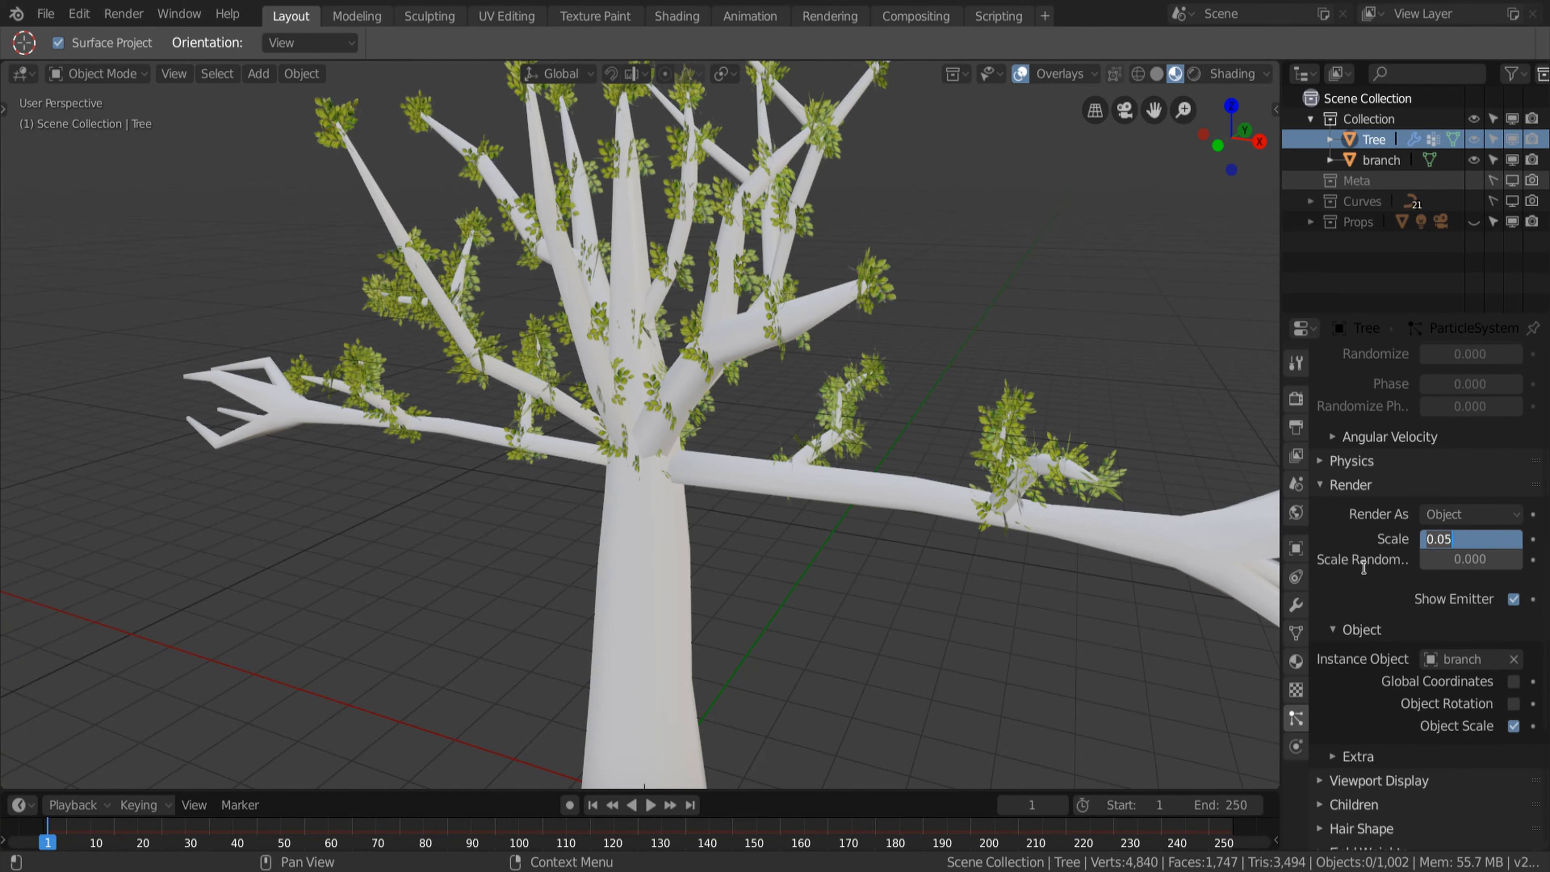
text(1)
key(Return)
scroll(1010, 590, down, 6)
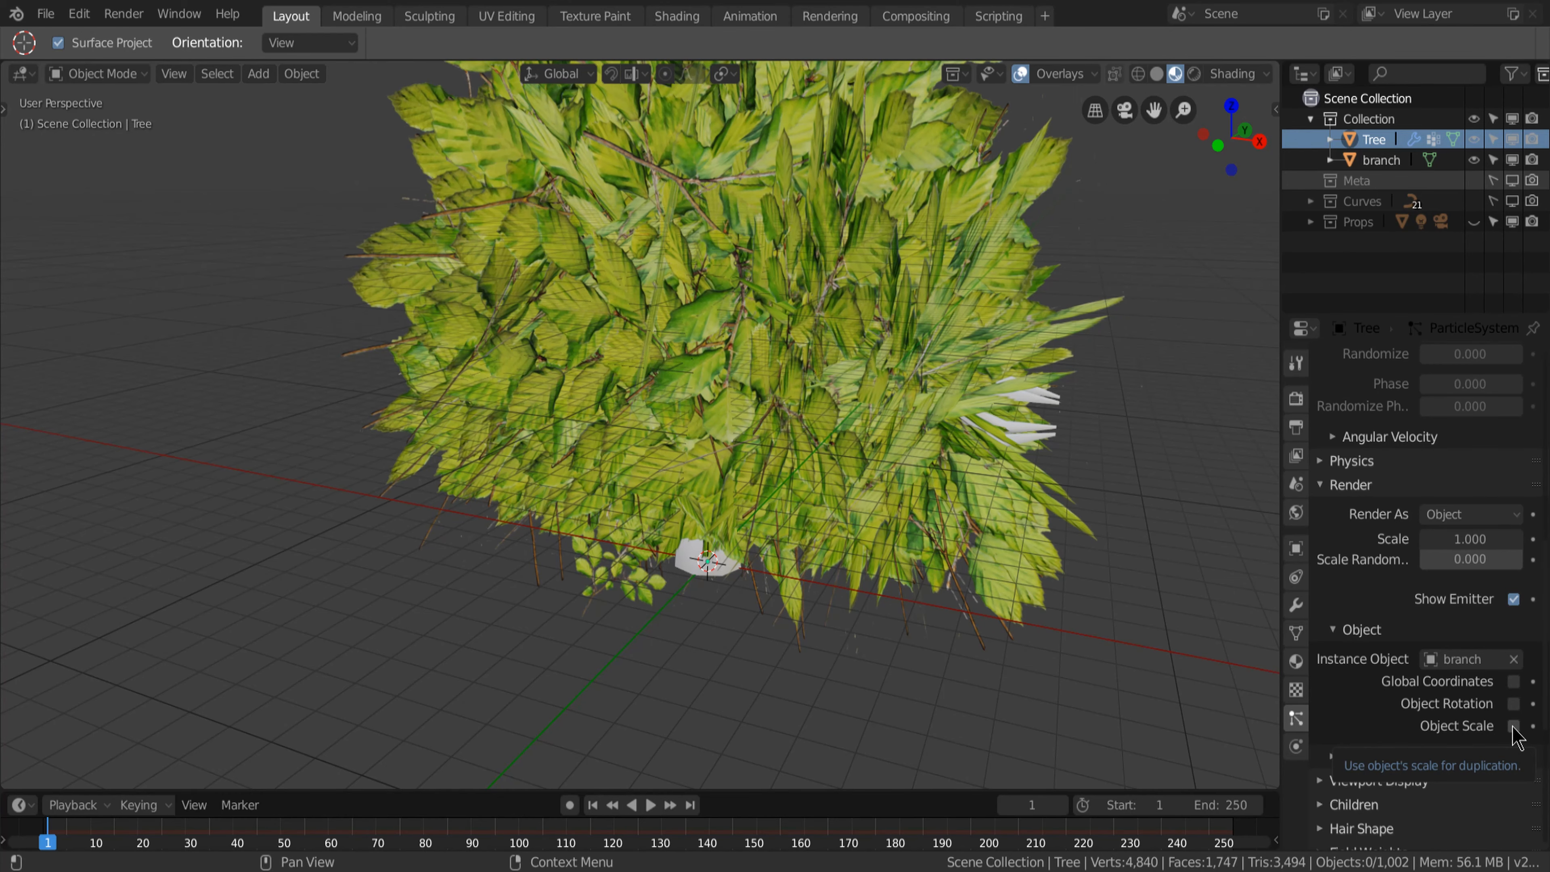
Step: Apply the scale of the branch plane standing beside the trunk
click(628, 583)
key(ctrl+a)
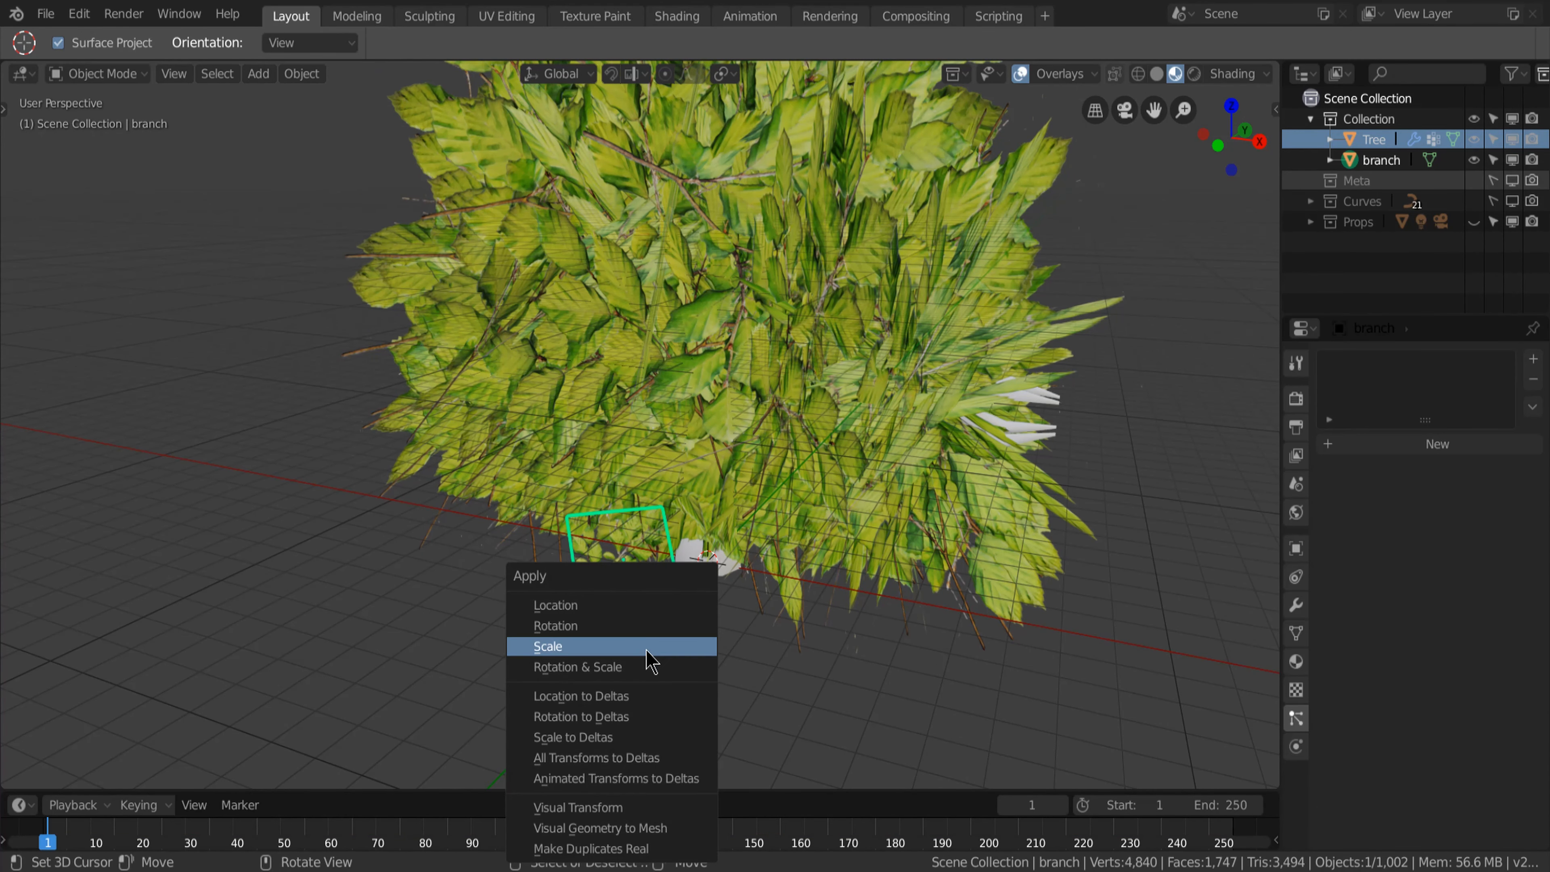
click(647, 650)
Step: Set the tree particles' Hair Length to 1 and match their Number to the 639 selected branch vertices
click(736, 480)
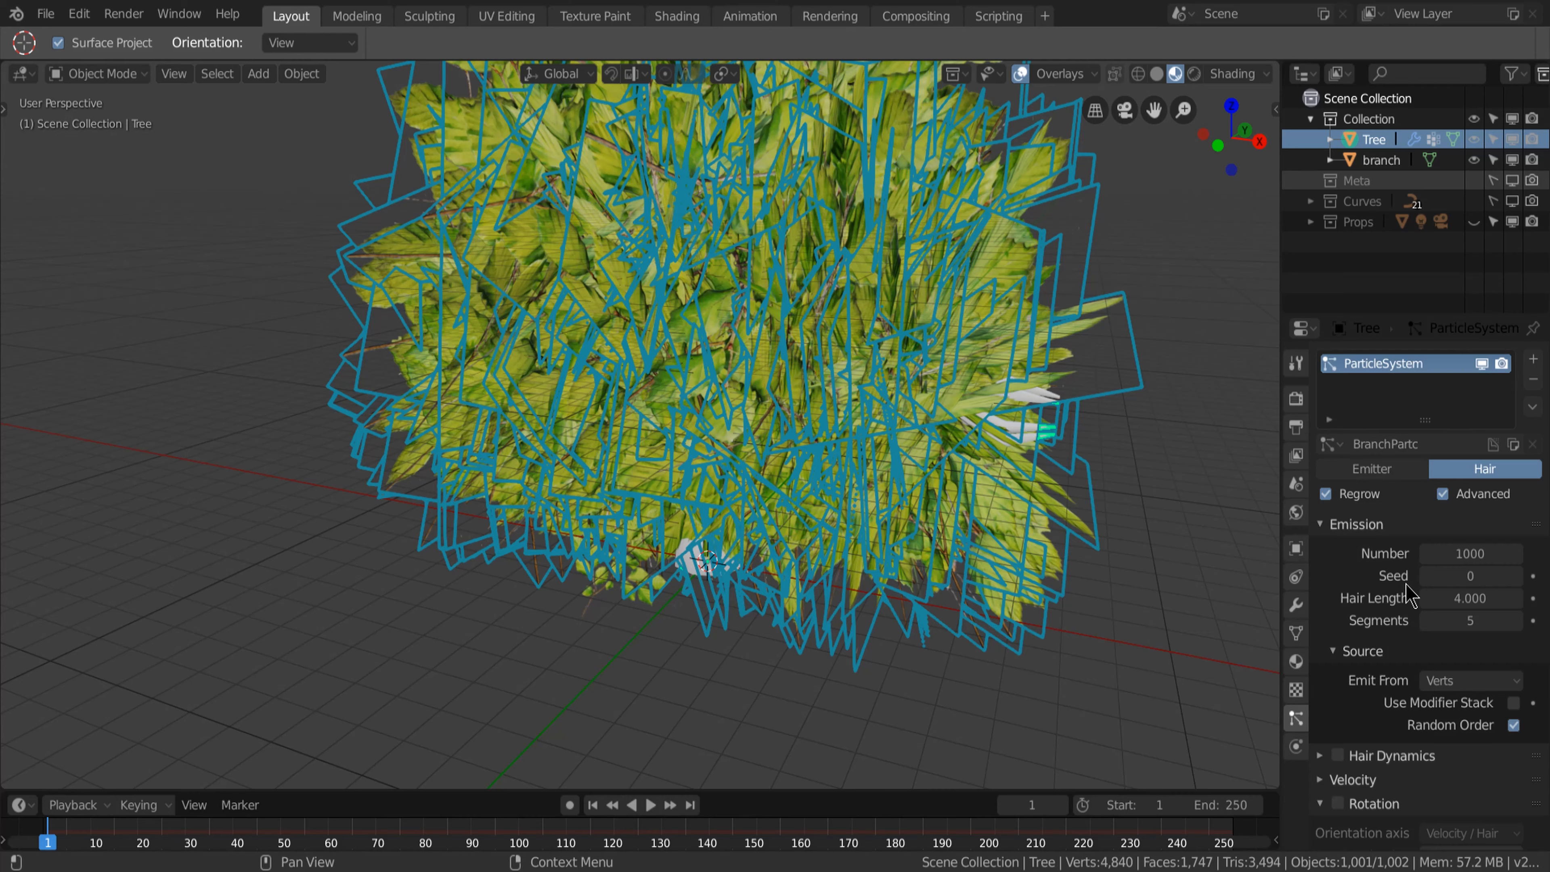
key(Escape)
key(Tab)
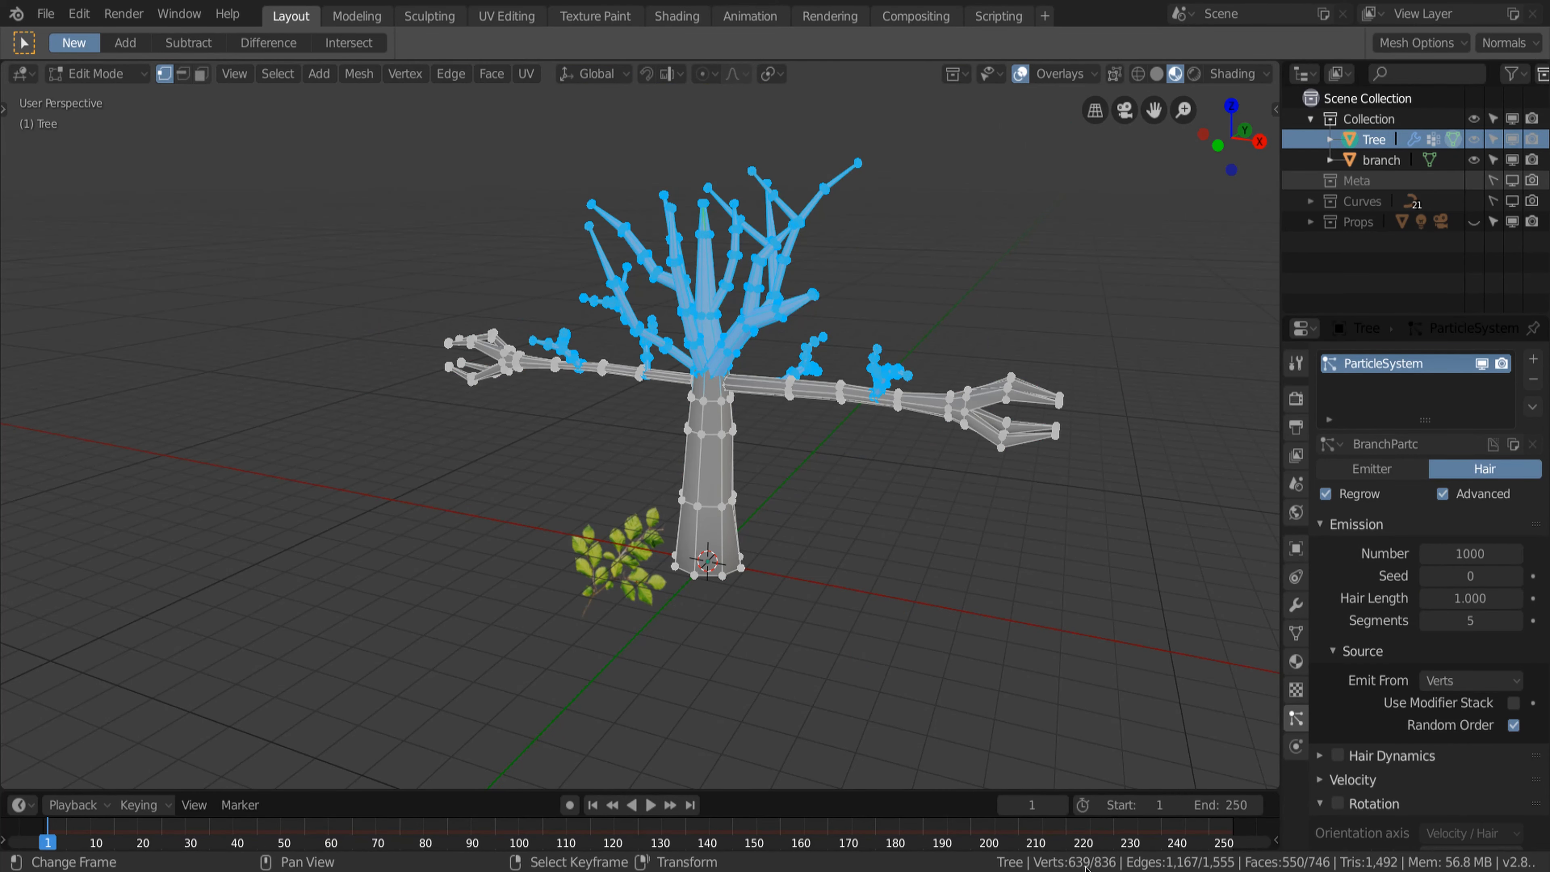
key(Tab)
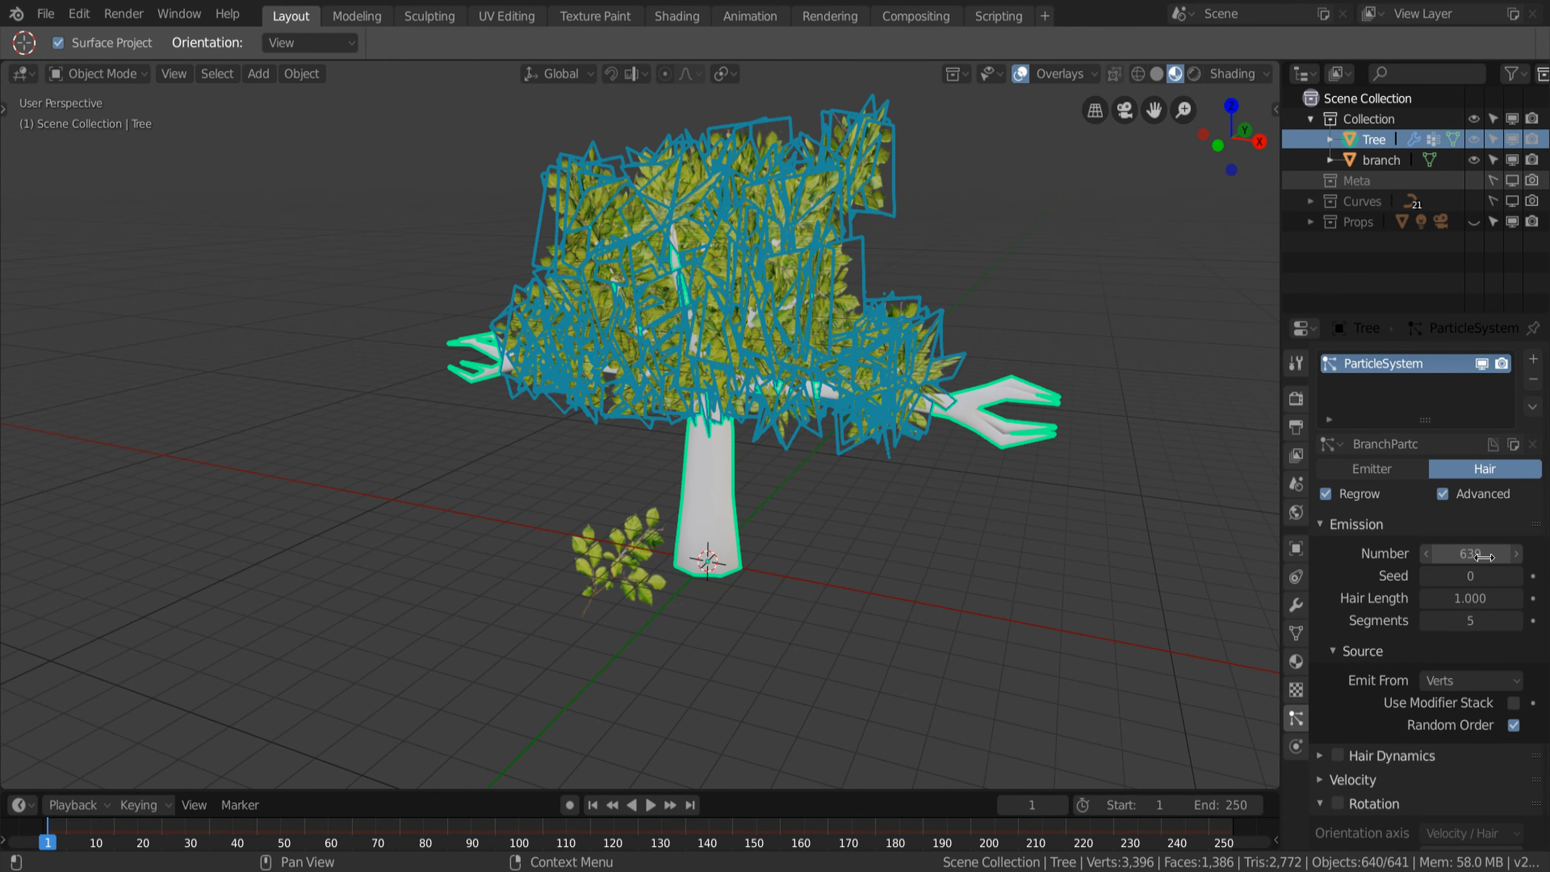
Step: Enable particle Rotation on the tree and set its orientation axis to Normal-Tangent
key(alt+a)
middle_drag(827, 540, 1093, 635)
scroll(787, 527, up, 2)
key(a)
scroll(1343, 580, down, 8)
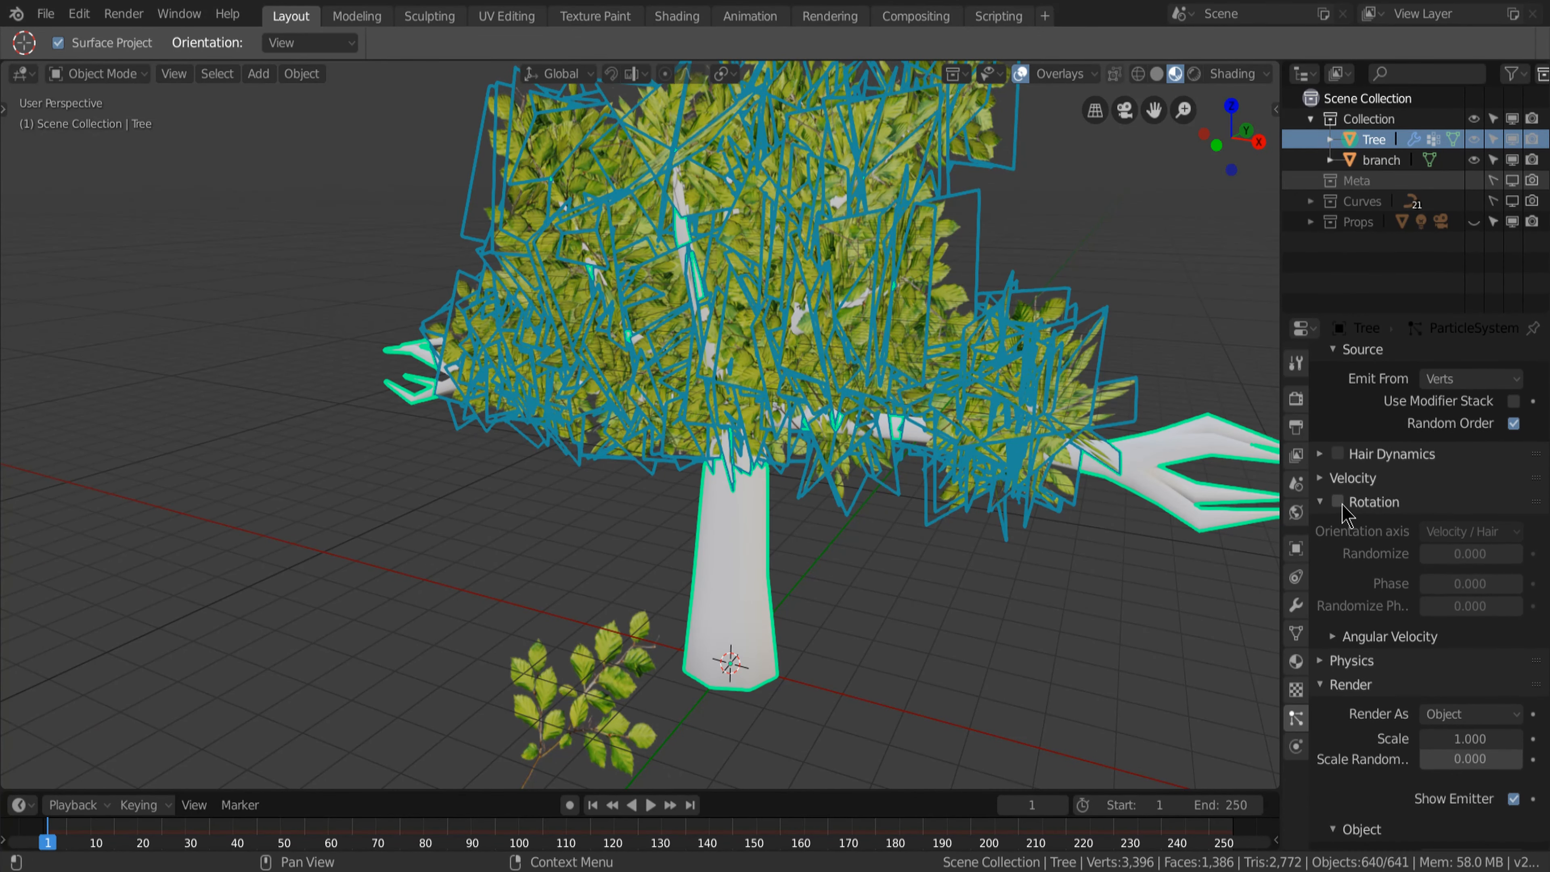
click(1431, 463)
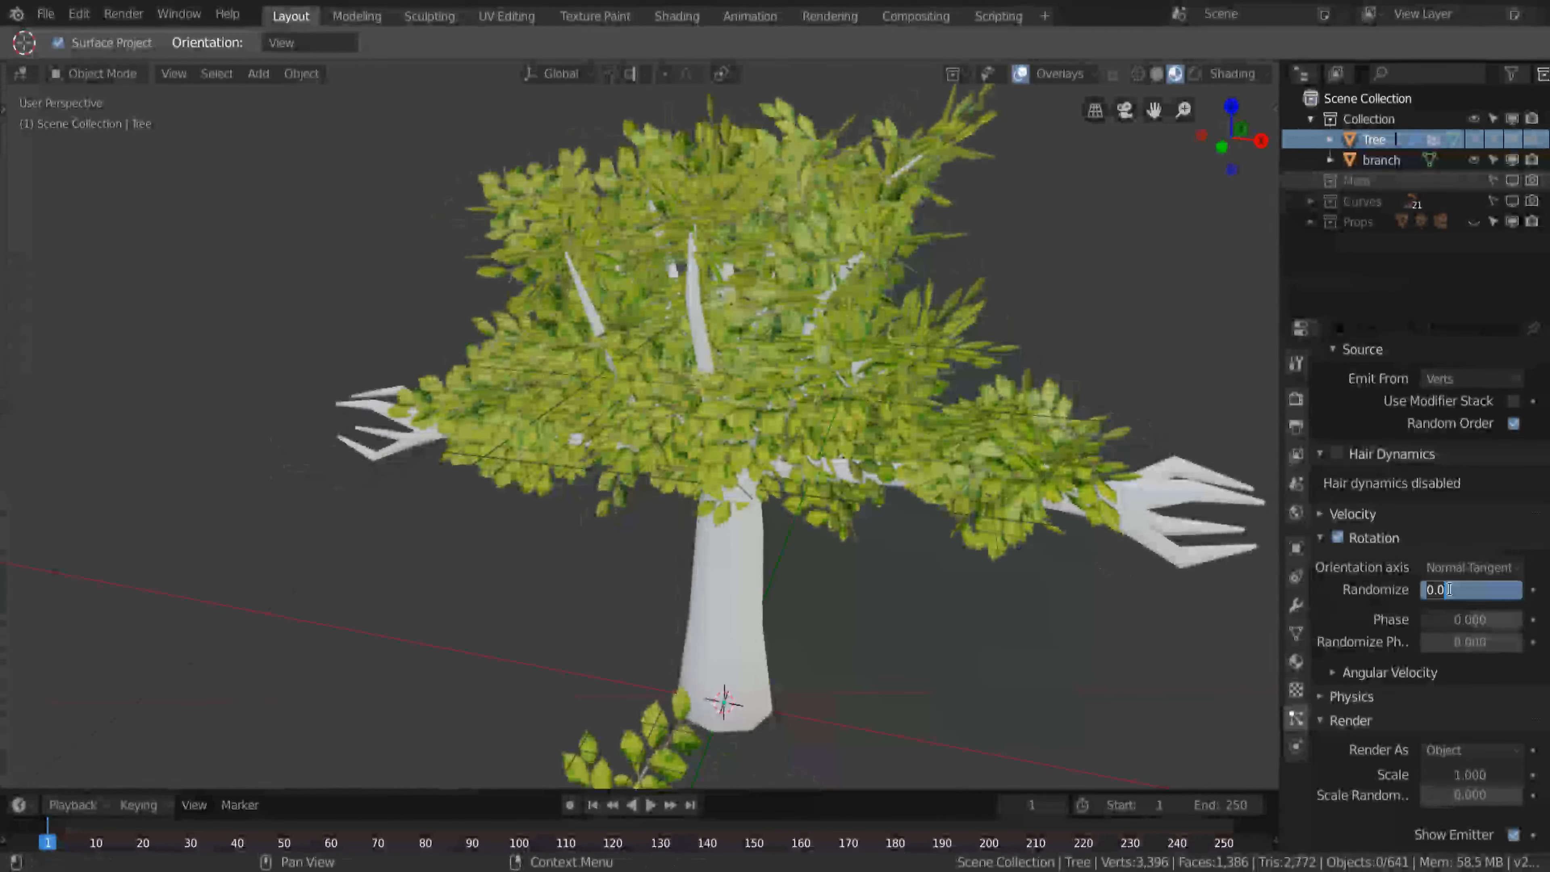
Step: Set the particle rotation's Randomize value to 0.2 and check the foliage against the bare tree mesh
click(1450, 590)
text(.2)
key(Return)
key(Tab)
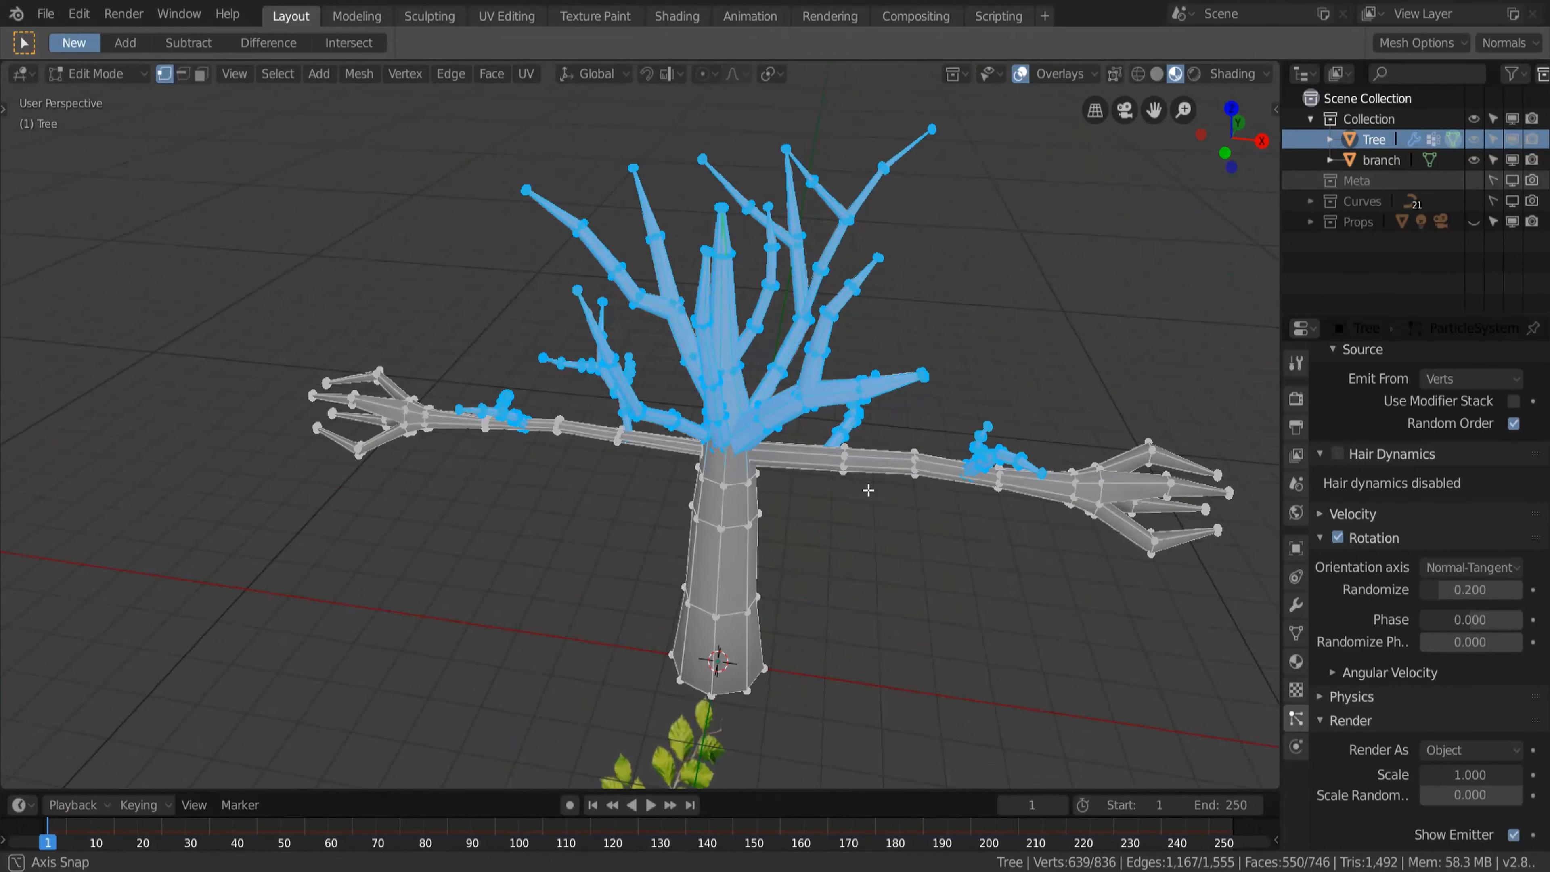
key(Tab)
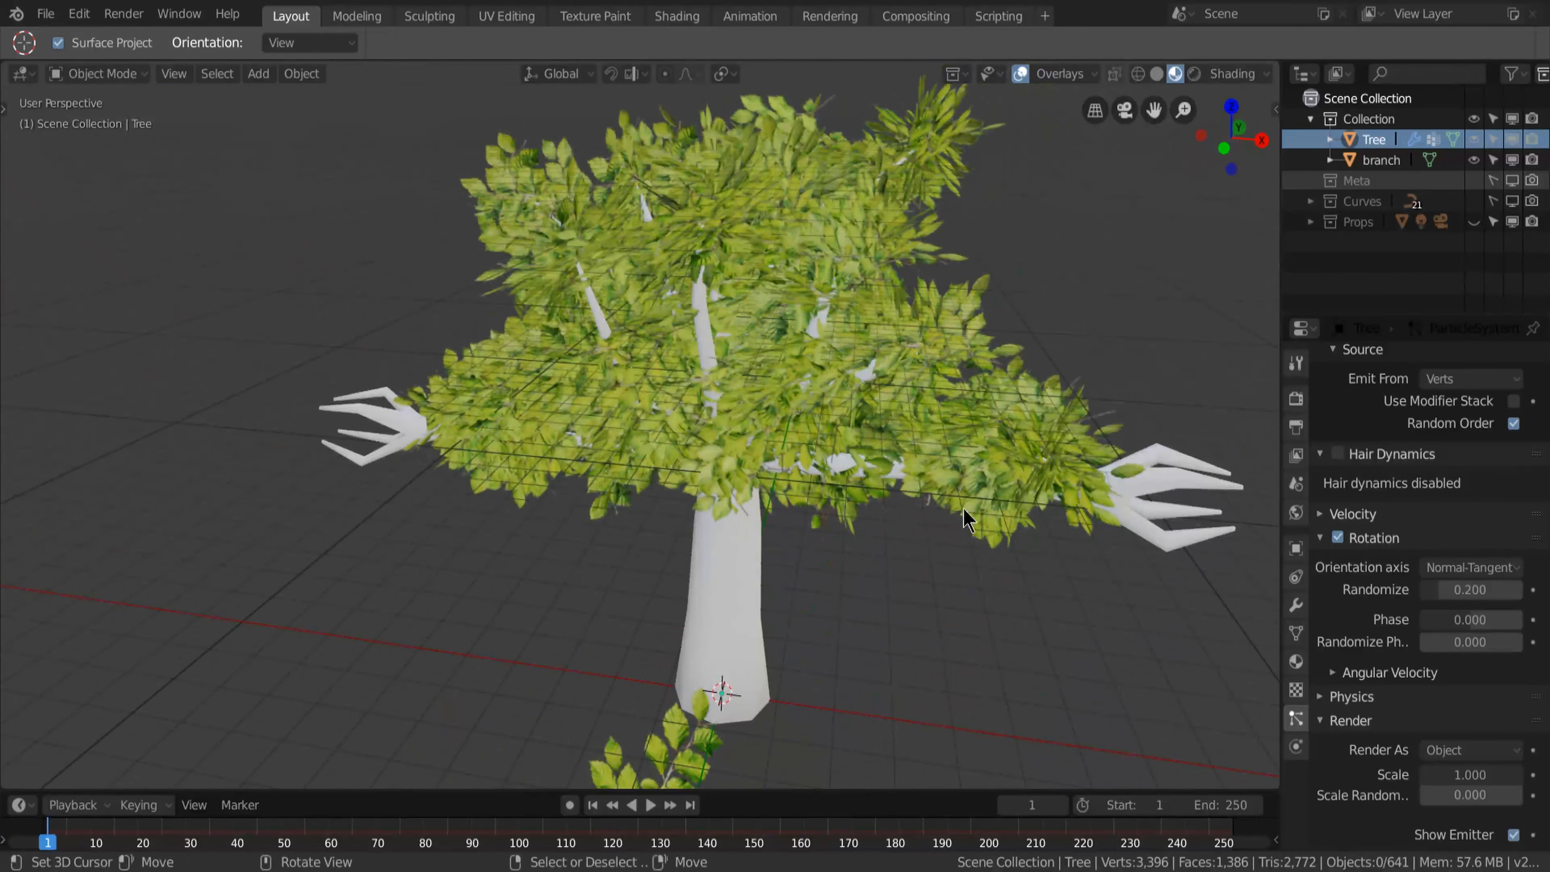
Step: View the foliage in Solid shading and turn off Random Order for the particle source
key(z)
key(6)
key(a)
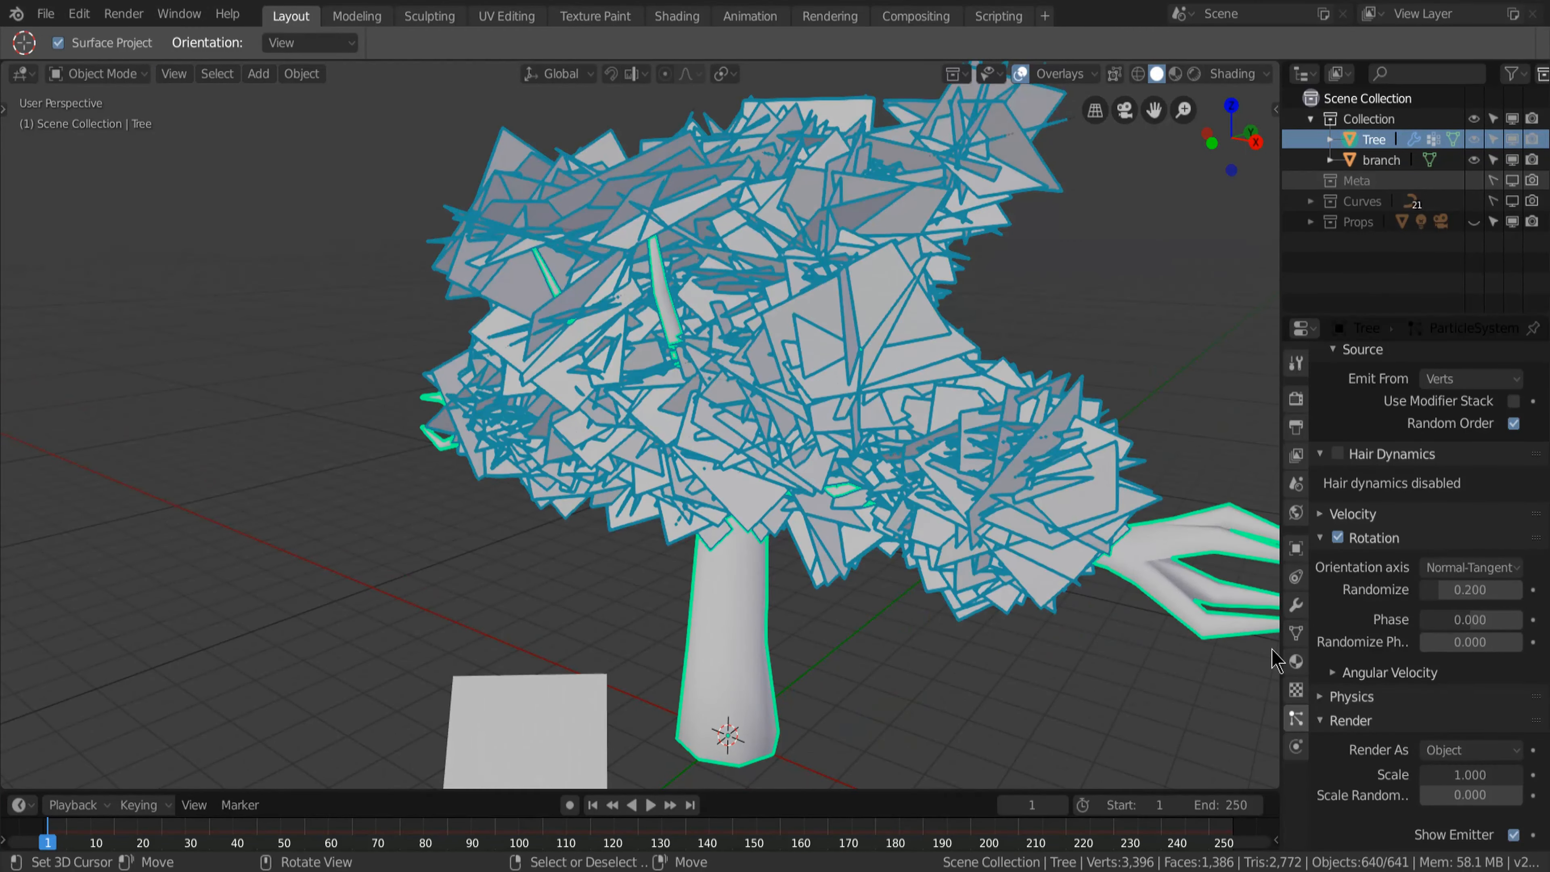
scroll(1403, 580, down, 3)
scroll(1382, 648, up, 5)
scroll(1385, 665, down, 5)
scroll(1387, 684, up, 6)
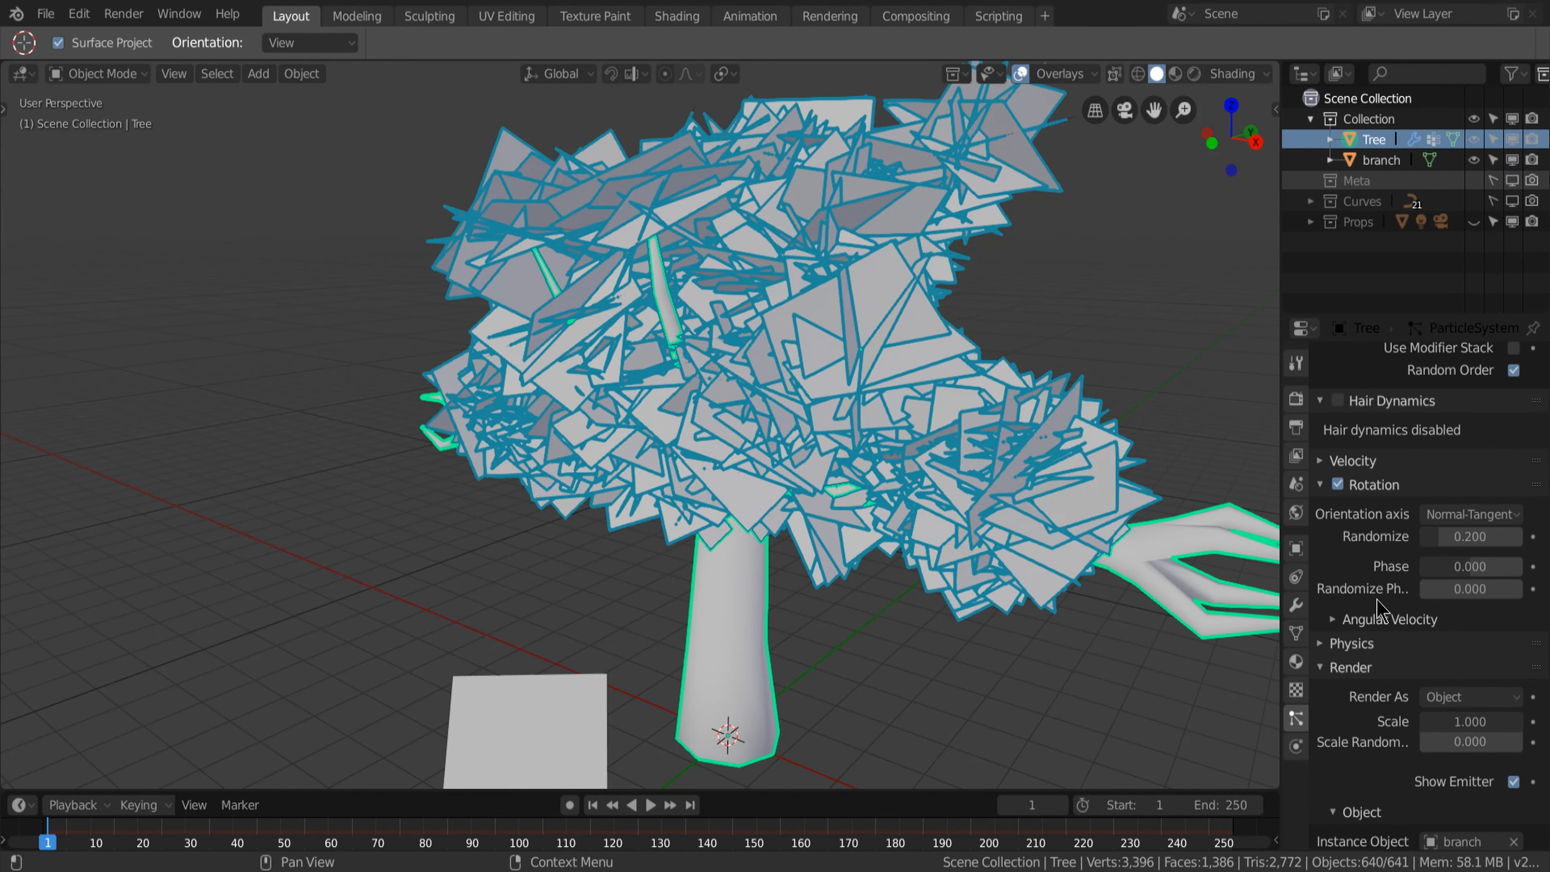
scroll(1388, 700, up, 3)
click(1514, 572)
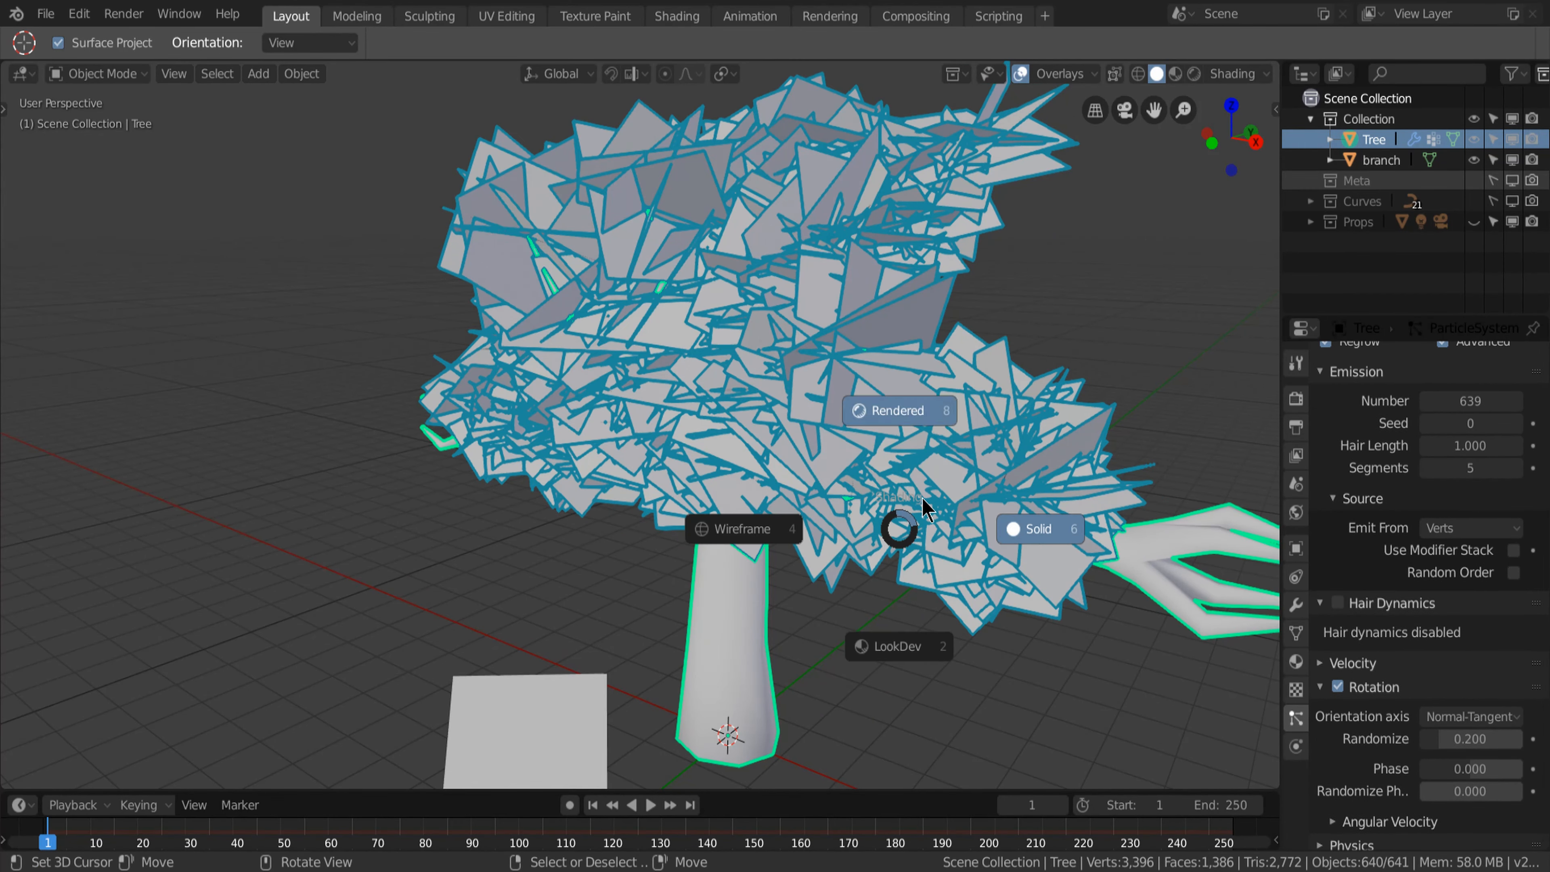
Step: Return the viewport to LookDev shading and set the particle rotation's Randomize value to 1
click(891, 641)
key(alt+a)
mouse_move(896, 613)
middle_down()
mouse_move(1039, 596)
mouse_move(889, 611)
middle_up()
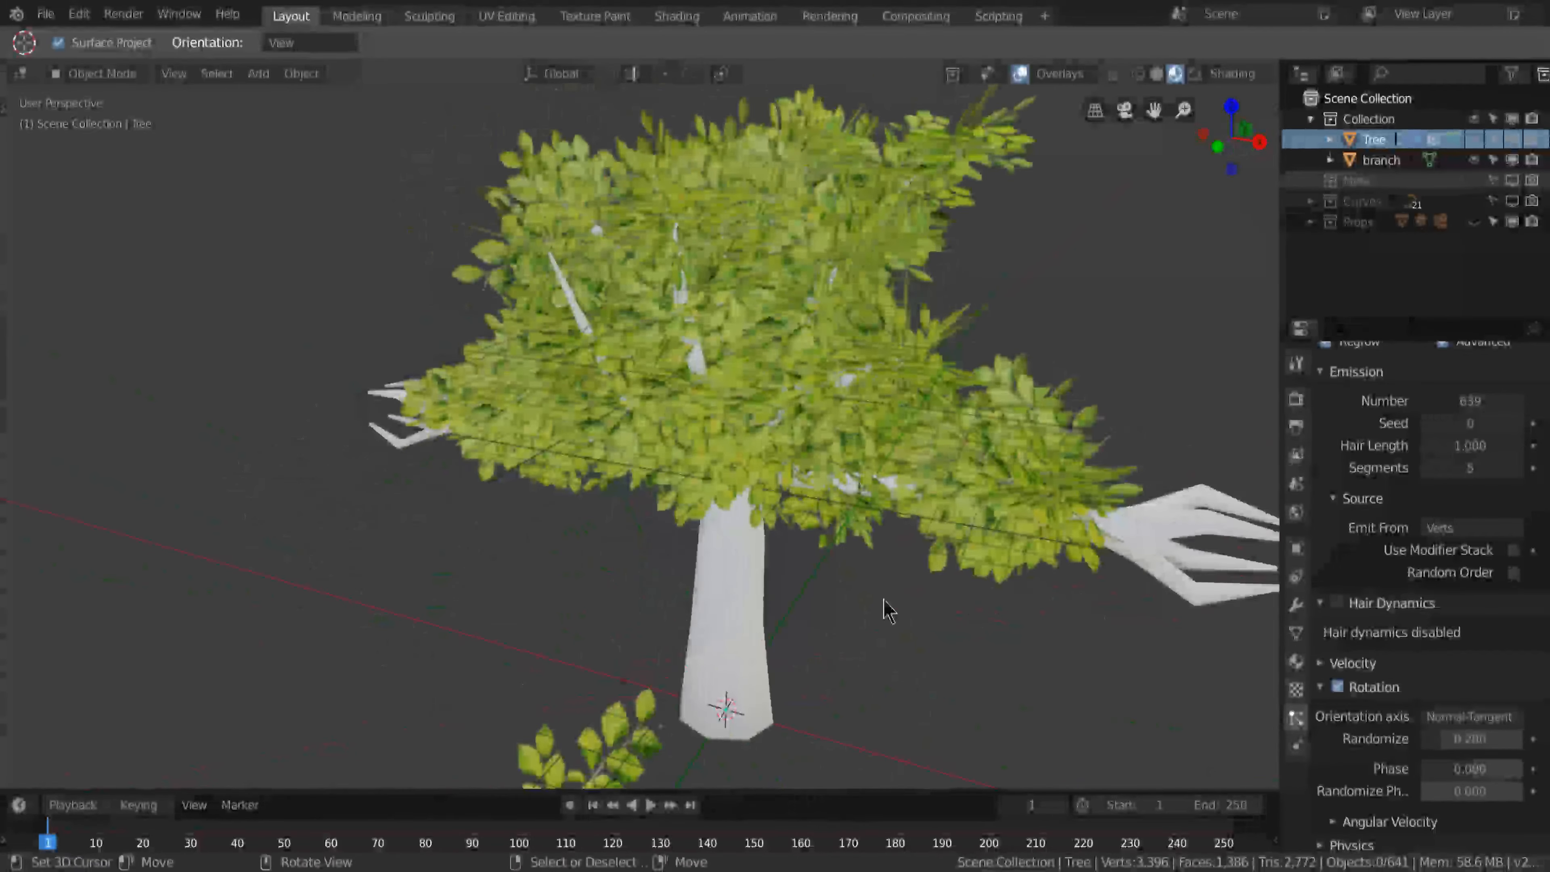
key(Return)
mouse_move(1451, 739)
mouse_down()
mouse_move(1511, 739)
mouse_move(1456, 739)
mouse_up()
middle_drag(818, 544, 1004, 570)
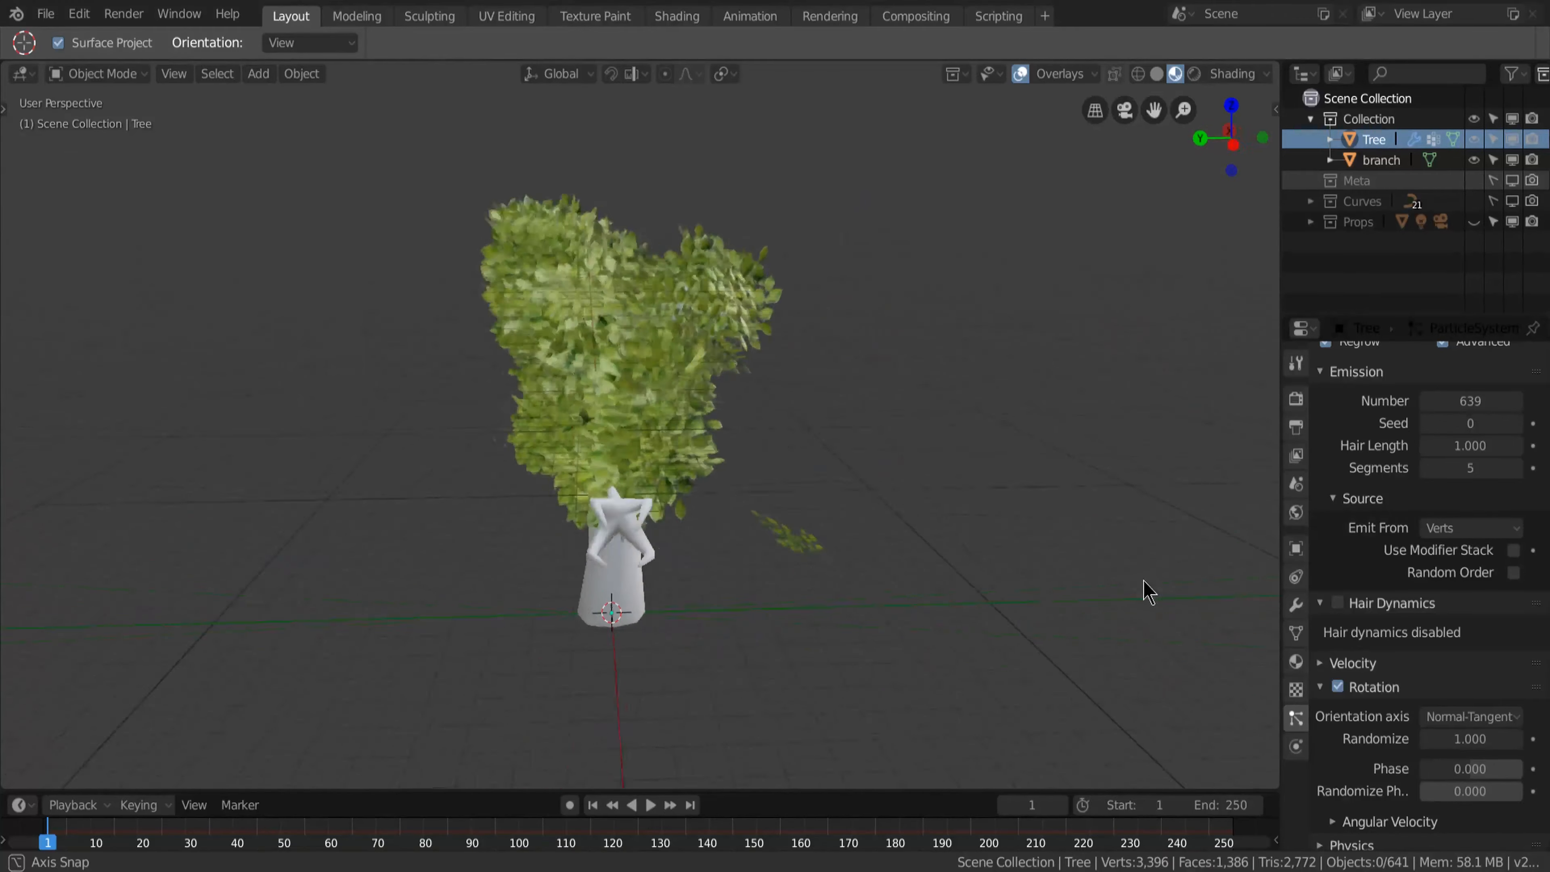
mouse_move(1150, 591)
middle_down()
mouse_move(955, 606)
mouse_move(879, 578)
mouse_move(823, 495)
mouse_move(786, 488)
mouse_move(934, 508)
middle_up()
key(z)
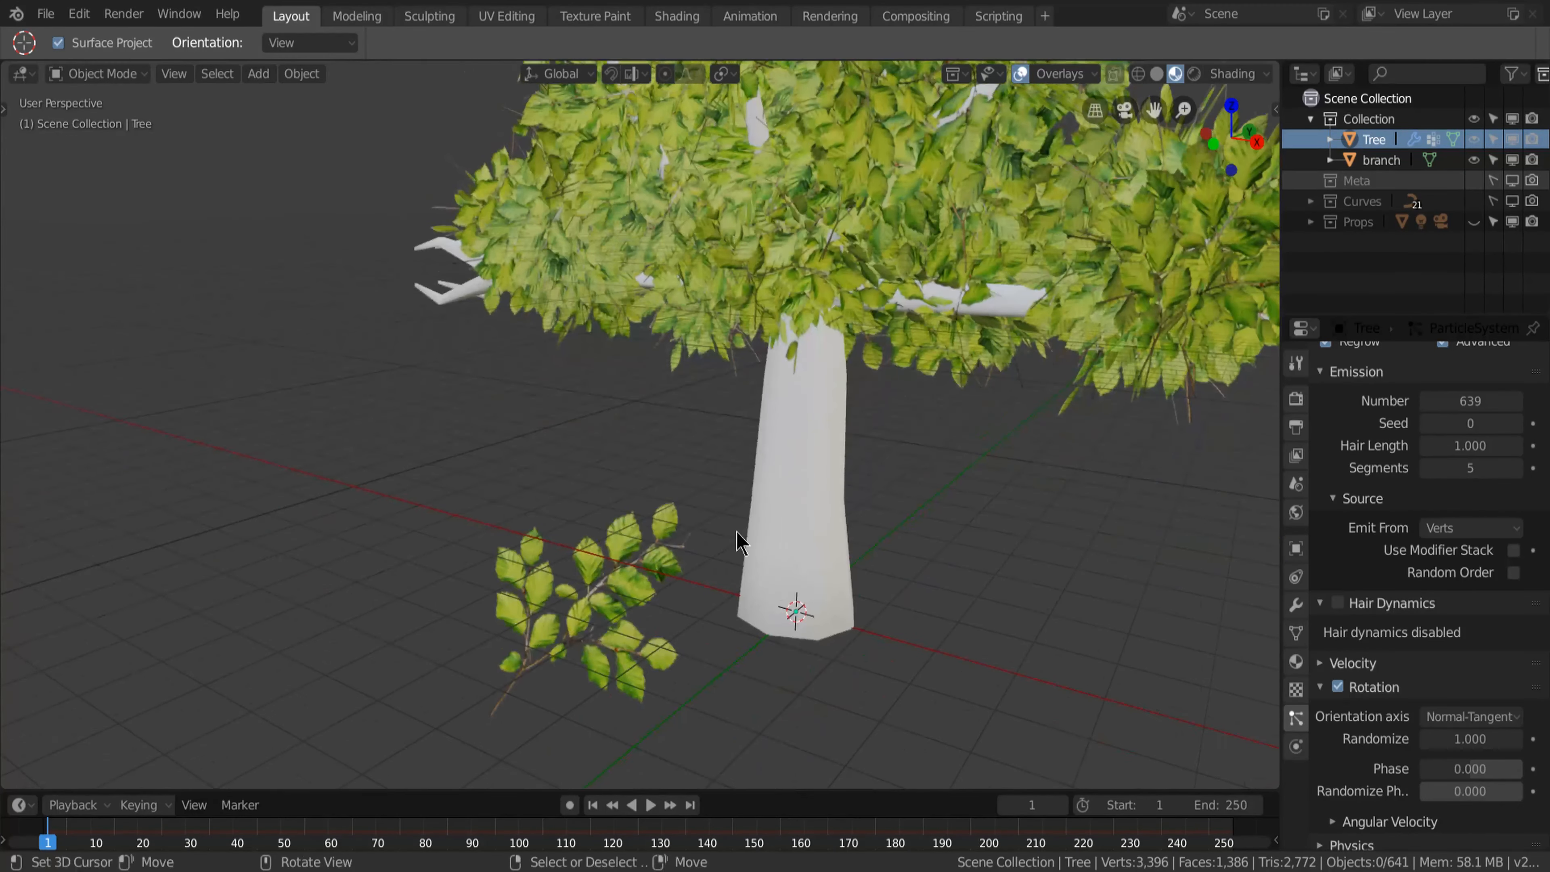
Step: Save the file and subdivide the branch plane into four faces
click(678, 550)
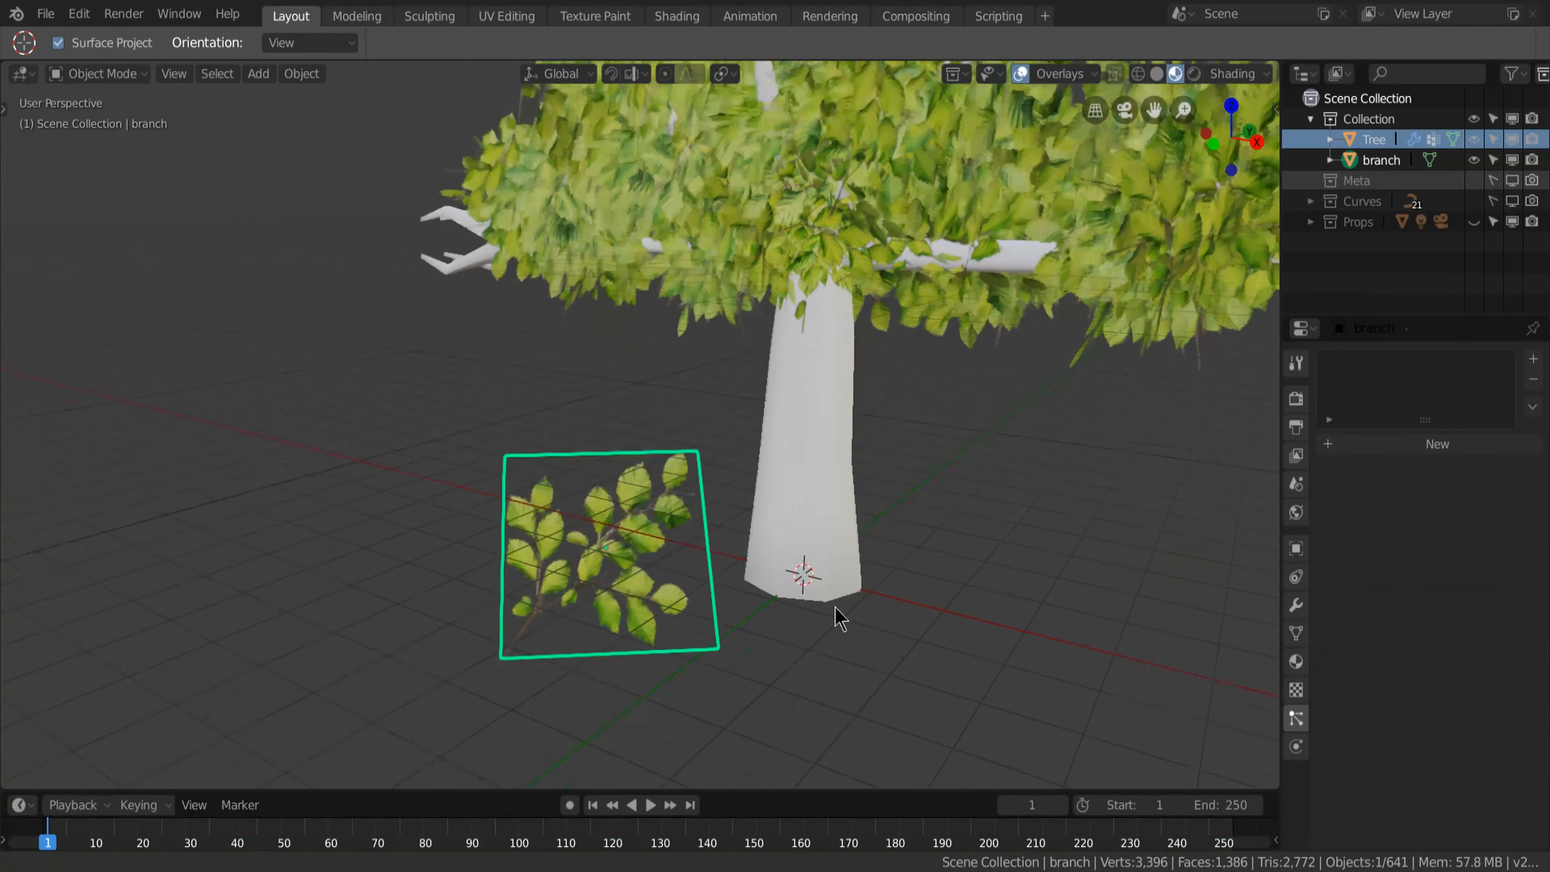
middle_drag(837, 616, 876, 595)
key(ctrl+s)
key(Tab)
right_click(703, 407)
click(703, 408)
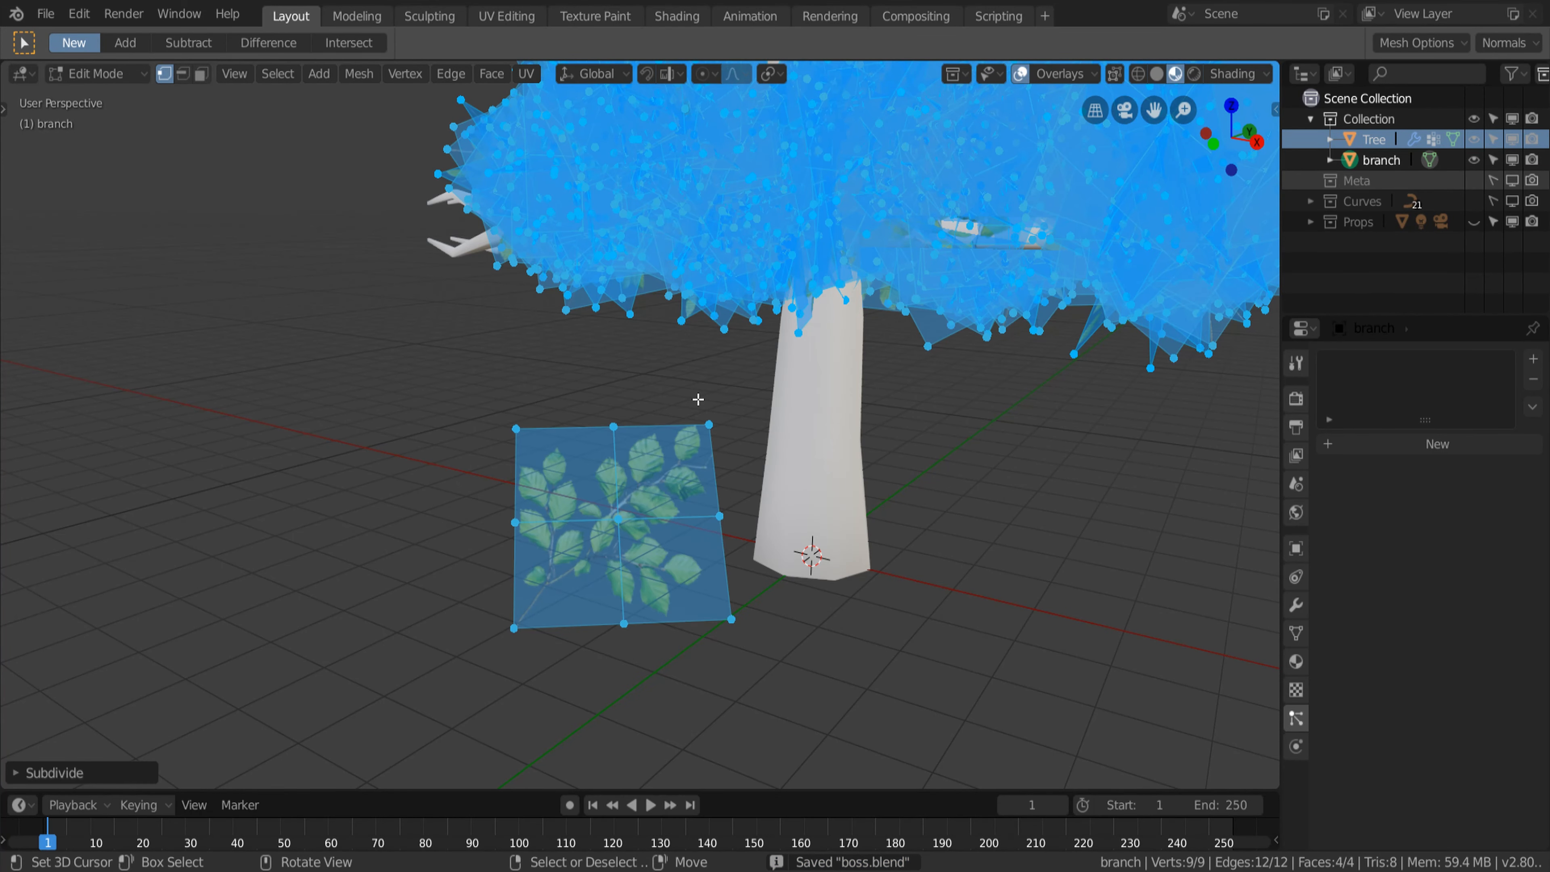
key(Tab)
key(Tab)
right_click(791, 639)
click(848, 629)
key(Tab)
key(Tab)
key(Tab)
Step: Select the branch plane's centre vertex and clear the branch object's rotation so it lies flat
middle_drag(800, 624, 872, 606)
scroll(872, 598, down, 4)
shift+middle_drag(864, 488, 789, 644)
key(Tab)
scroll(789, 647, up, 4)
shift+middle_drag(787, 733, 793, 577)
click(689, 518)
middle_drag(693, 520, 778, 588)
key(Tab)
key(alt+r)
Step: Move the branch plane's centre vertex down about 0.16 m along the global Z axis
key(Tab)
scroll(855, 591, up, 2)
key(g)
key(z)
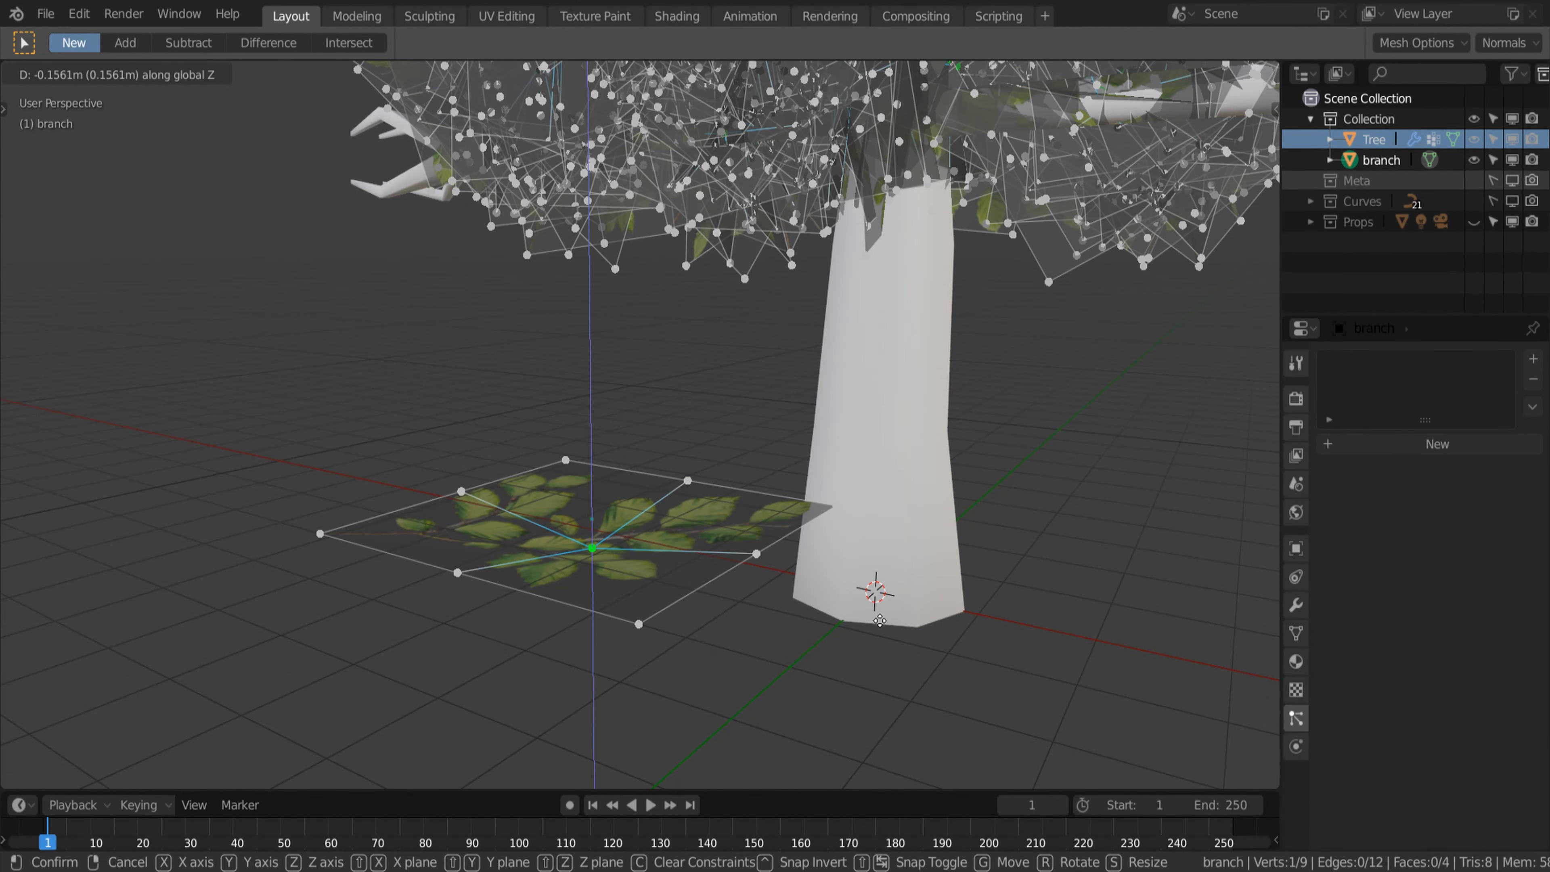
click(880, 621)
key(Tab)
key(alt+a)
Step: Examine the foliage and the reshaped branch plane from several angles
scroll(789, 581, down, 4)
shift+middle_drag(754, 421, 702, 538)
middle_drag(702, 537, 914, 565)
right_click(734, 537)
key(alt+a)
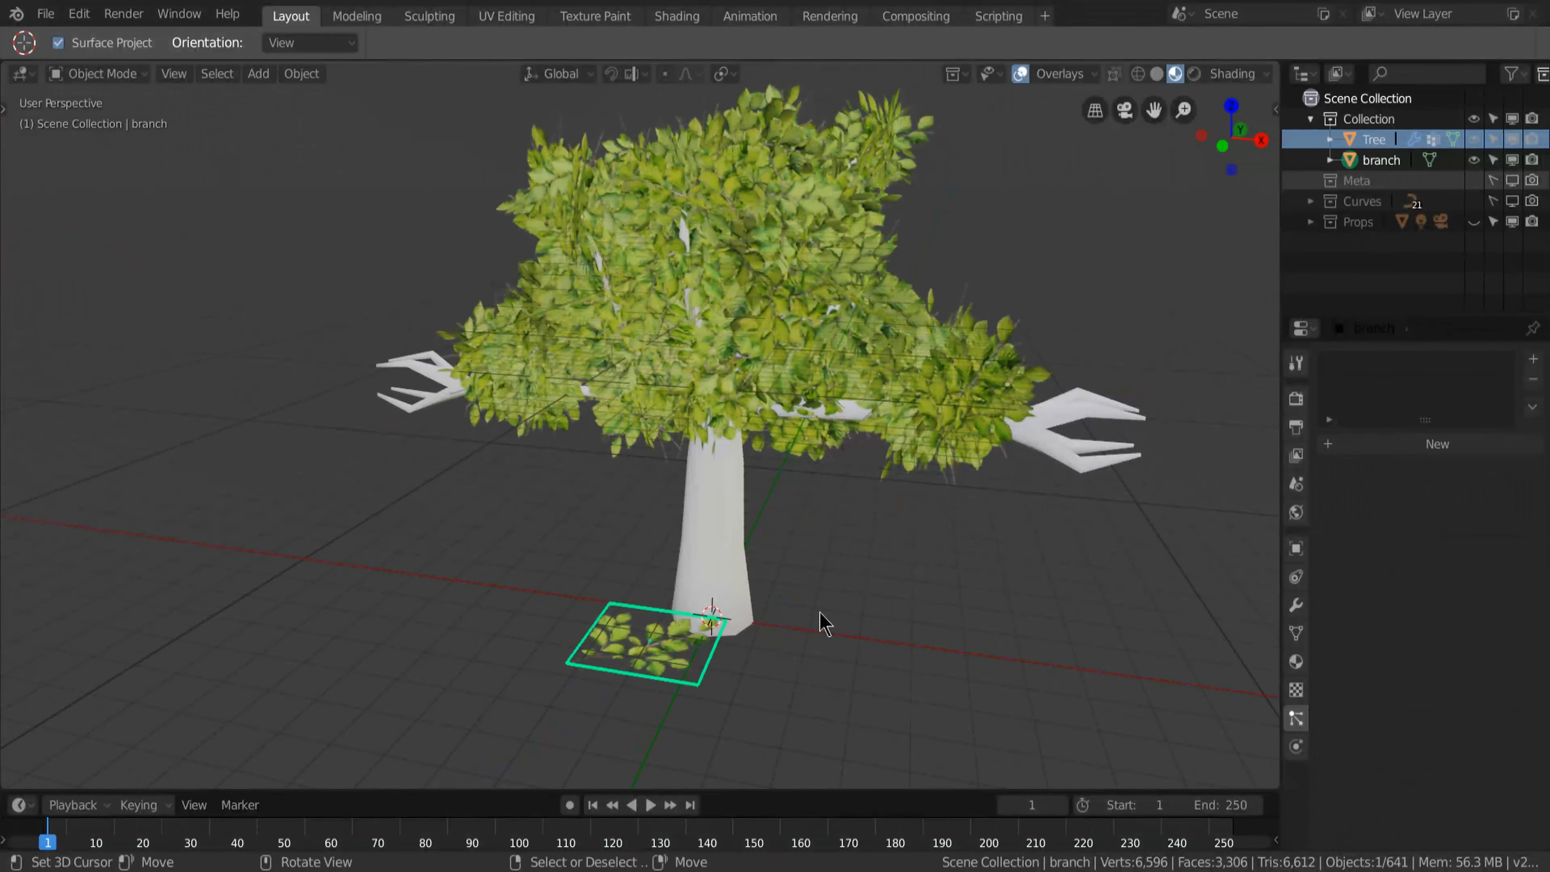
key(Tab)
shift+middle_drag(820, 612, 799, 575)
scroll(772, 679, up, 3)
mouse_move(773, 639)
middle_down()
mouse_move(802, 703)
mouse_move(665, 552)
mouse_move(821, 564)
mouse_move(758, 543)
middle_up()
key(Tab)
Step: Select the tree and preview it in Rendered viewport shading
scroll(781, 654, down, 3)
right_click(757, 544)
scroll(769, 568, down, 1)
shift+middle_drag(787, 611, 800, 545)
key(shift+z)
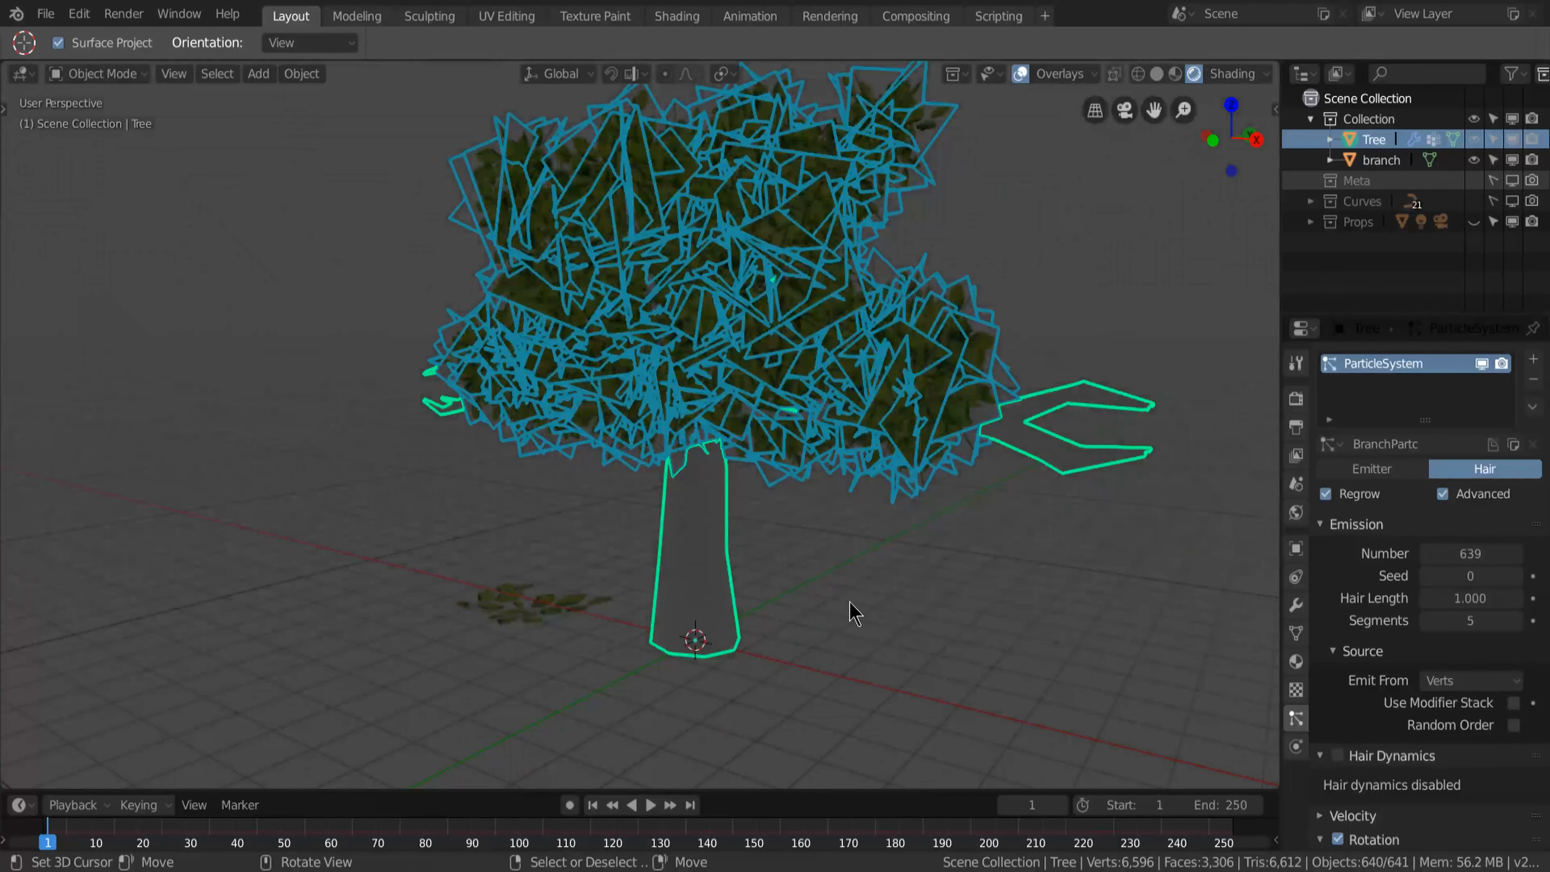
Step: Make the Props collection visible in the viewport and save the file
middle_drag(1030, 552, 903, 602)
key(ctrl+s)
middle_drag(1013, 610, 873, 611)
mouse_move(1062, 662)
middle_down()
mouse_move(1042, 658)
mouse_move(1129, 660)
mouse_move(1037, 660)
middle_up()
Step: Raise two opposite edge-midpoint vertices of the branch plane about 0.08 m along global Z
click(622, 636)
key(Tab)
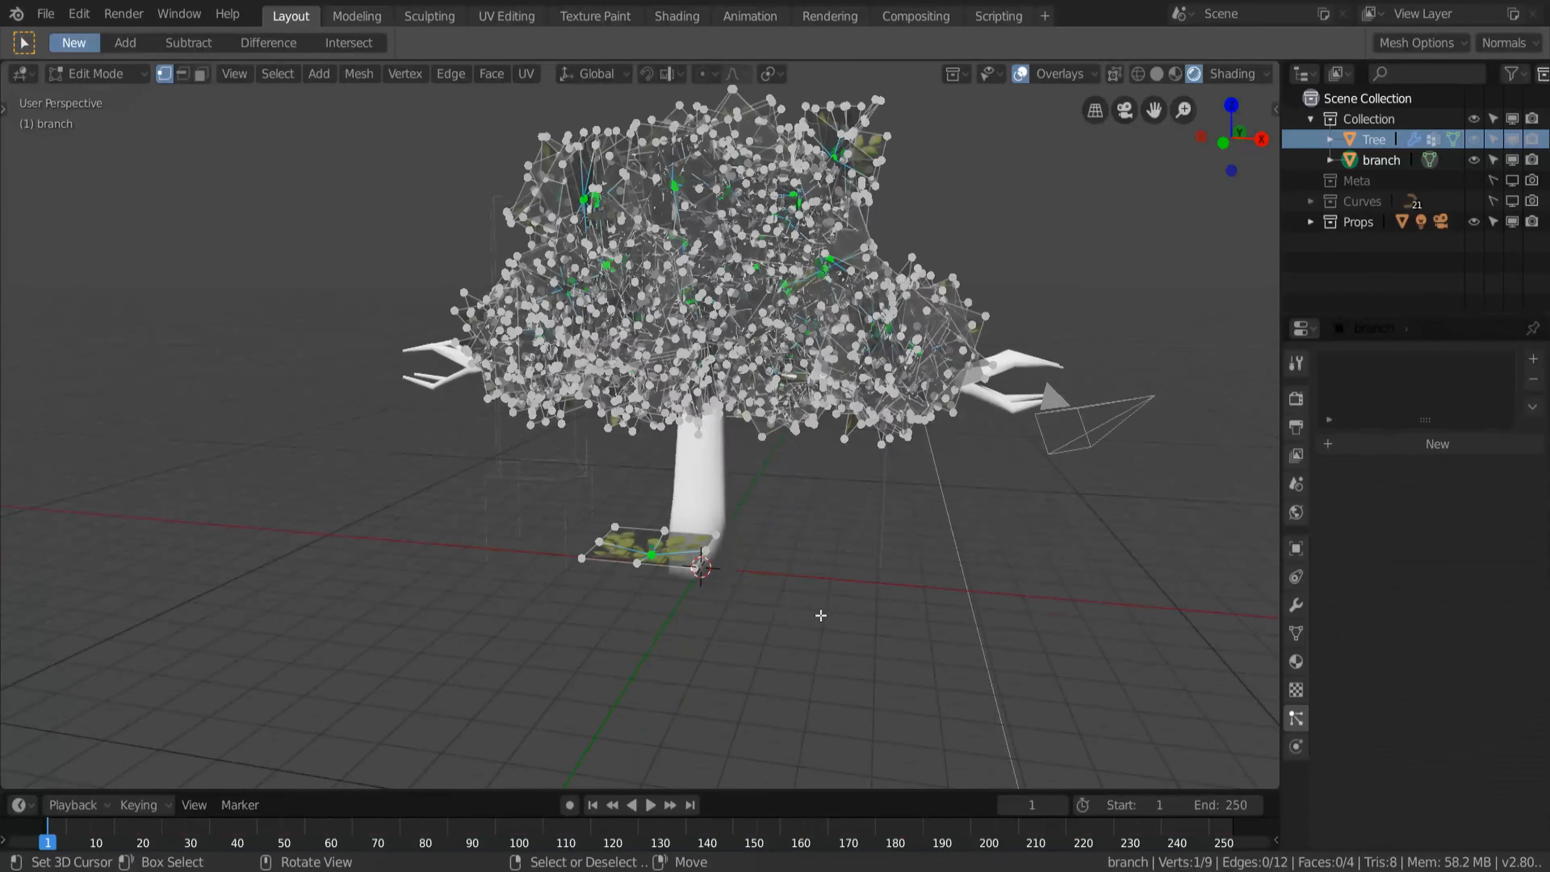
scroll(631, 700, up, 5)
key(g)
key(z)
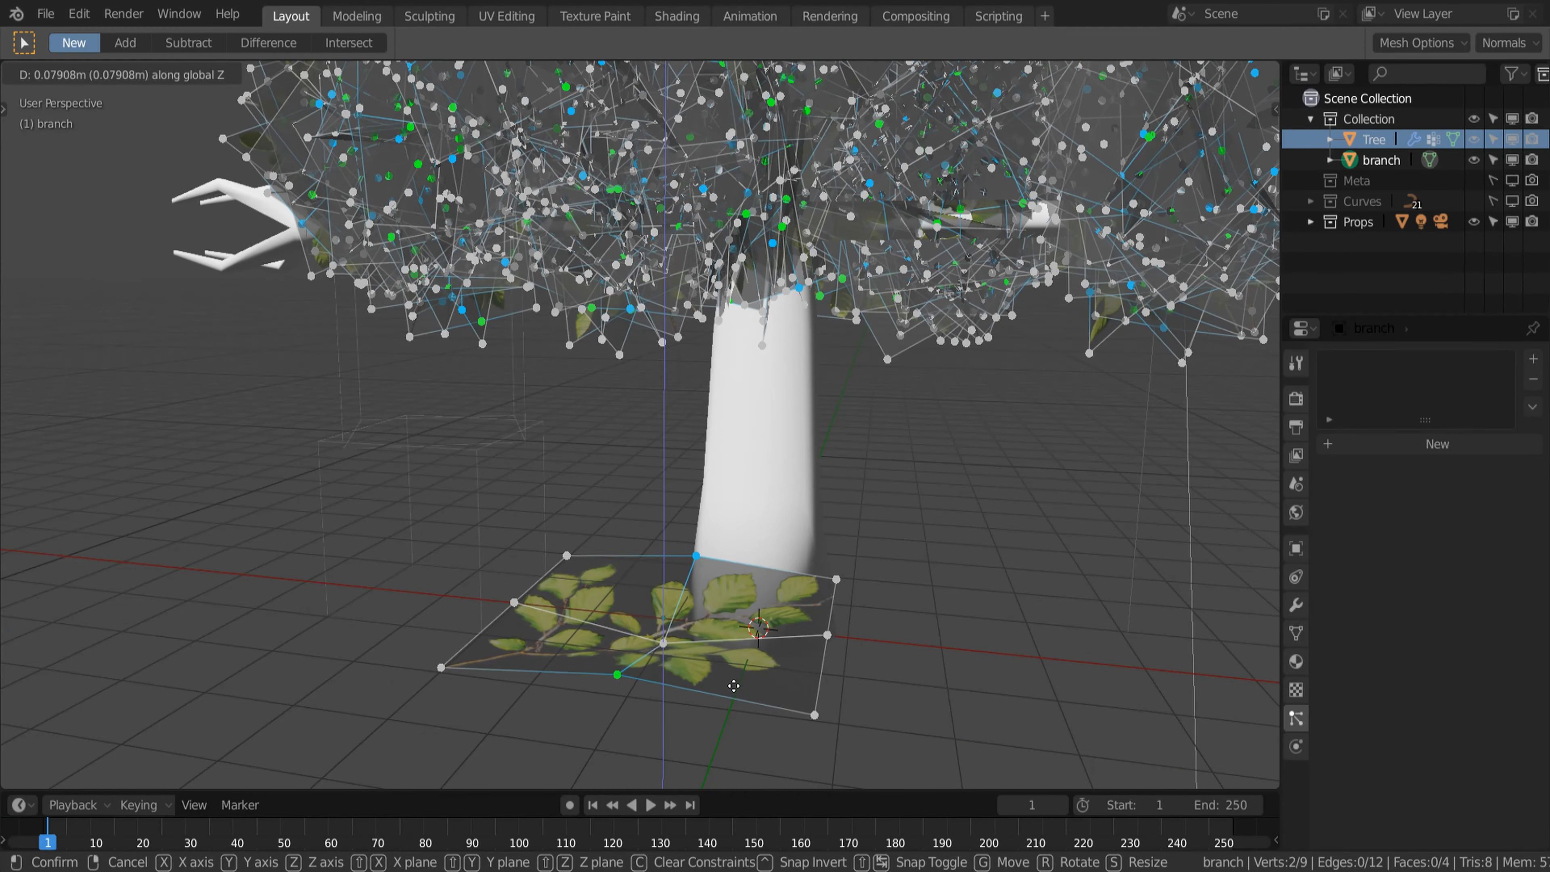
click(732, 682)
key(Tab)
scroll(730, 578, down, 5)
middle_drag(730, 578, 689, 624)
Step: Try a Simple Deform modifier on the branch plane with Bend and Twist deformation, and remove it
click(1296, 604)
click(1374, 359)
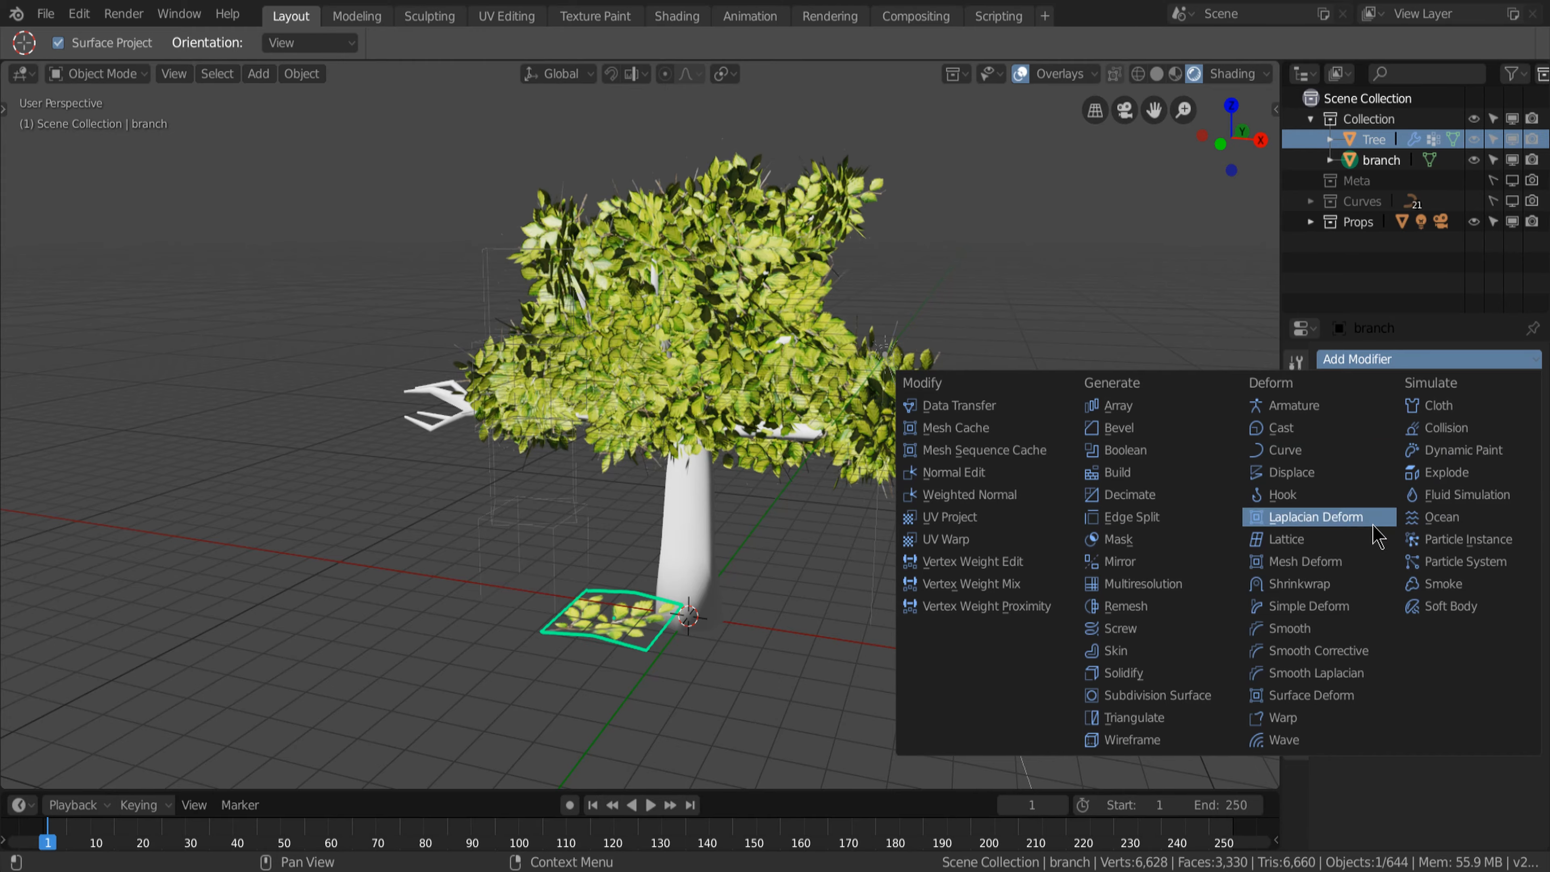
click(1308, 606)
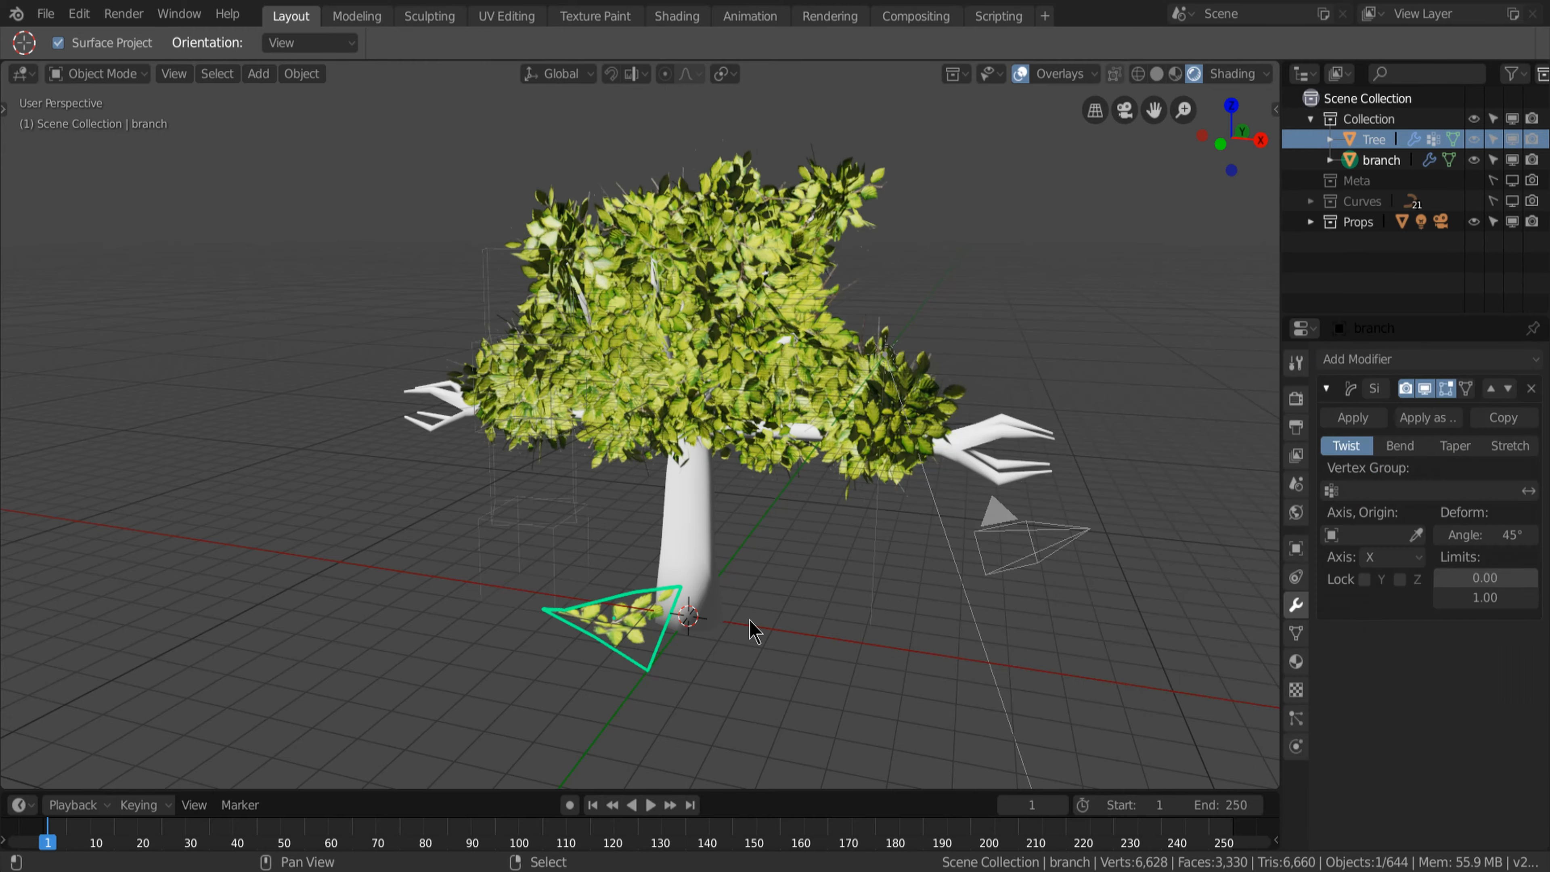
middle_drag(793, 611, 882, 617)
scroll(1078, 588, up, 3)
click(1400, 446)
scroll(980, 458, down, 2)
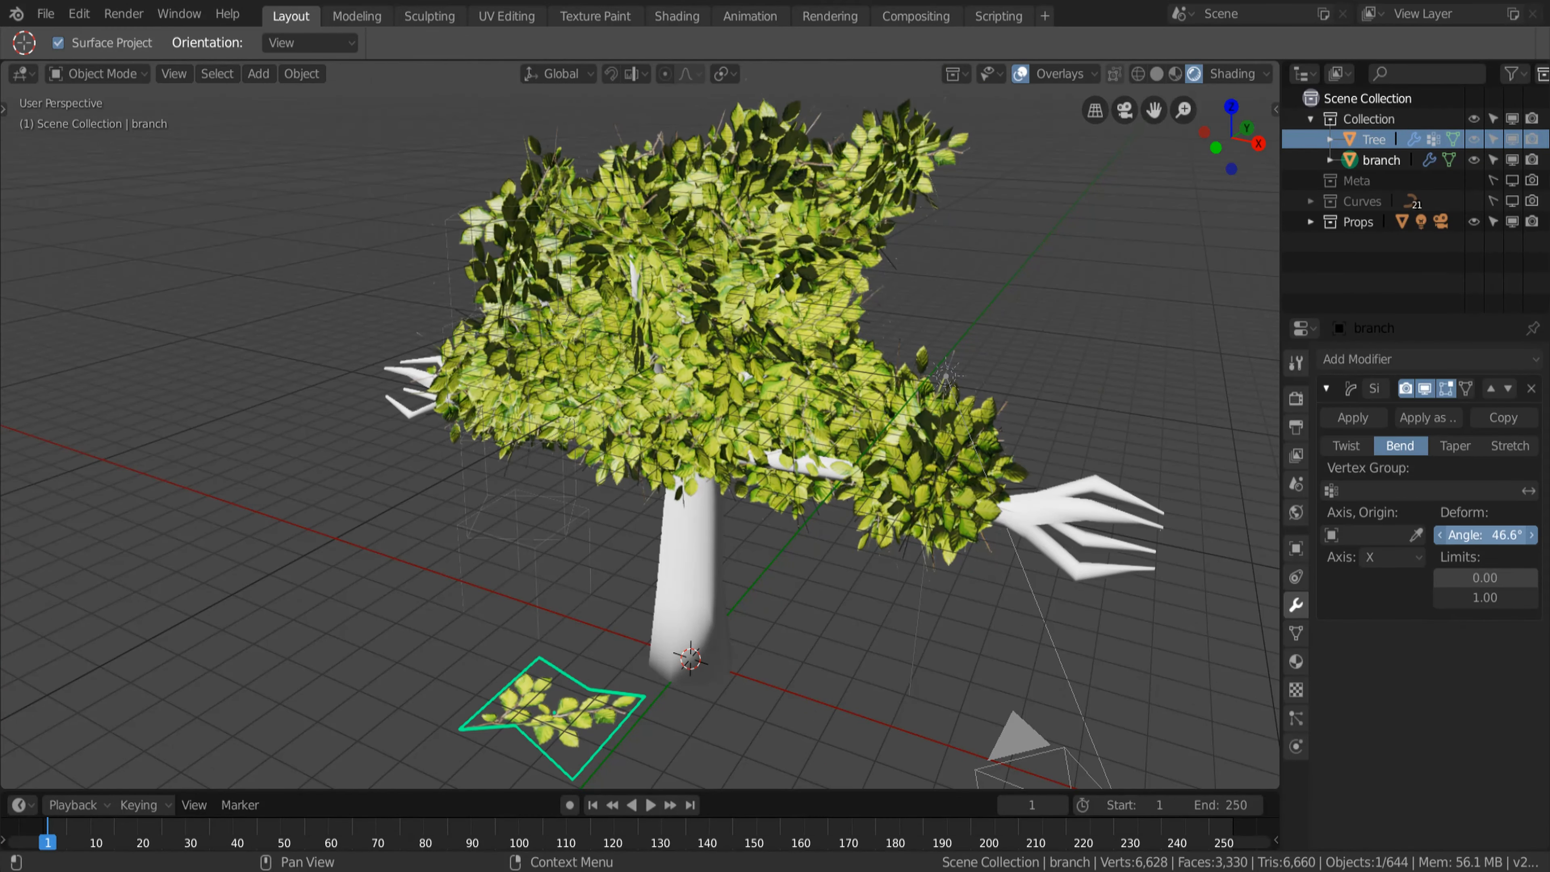
click(1456, 446)
drag(1485, 535, 1445, 535)
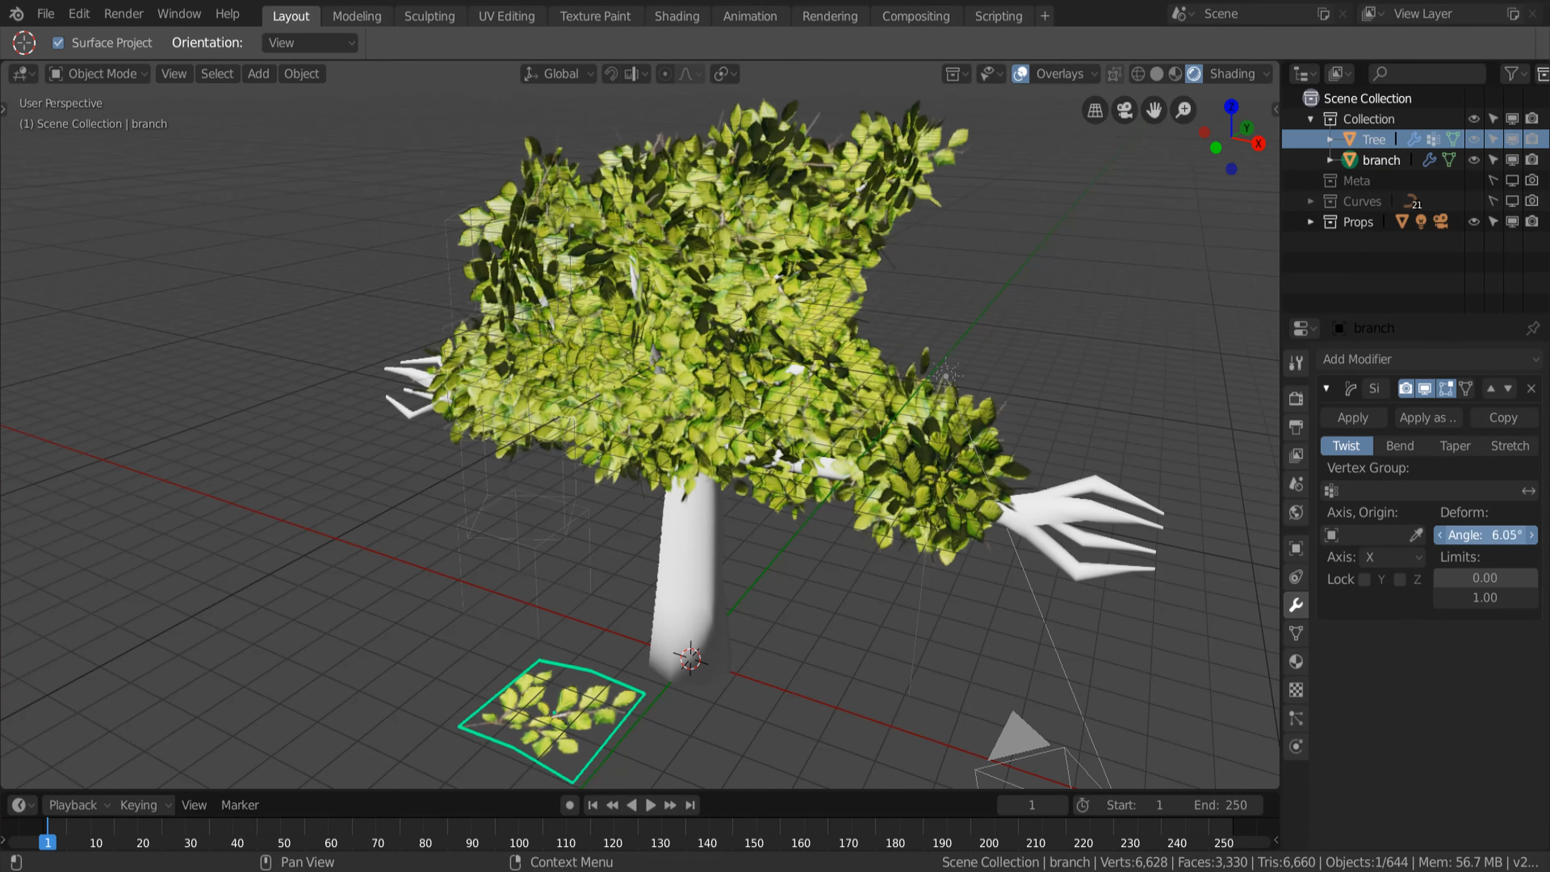
click(1532, 389)
Step: Switch off the tree particle system's viewport display and open the tree mesh for editing with X-ray on
click(1375, 140)
click(1296, 719)
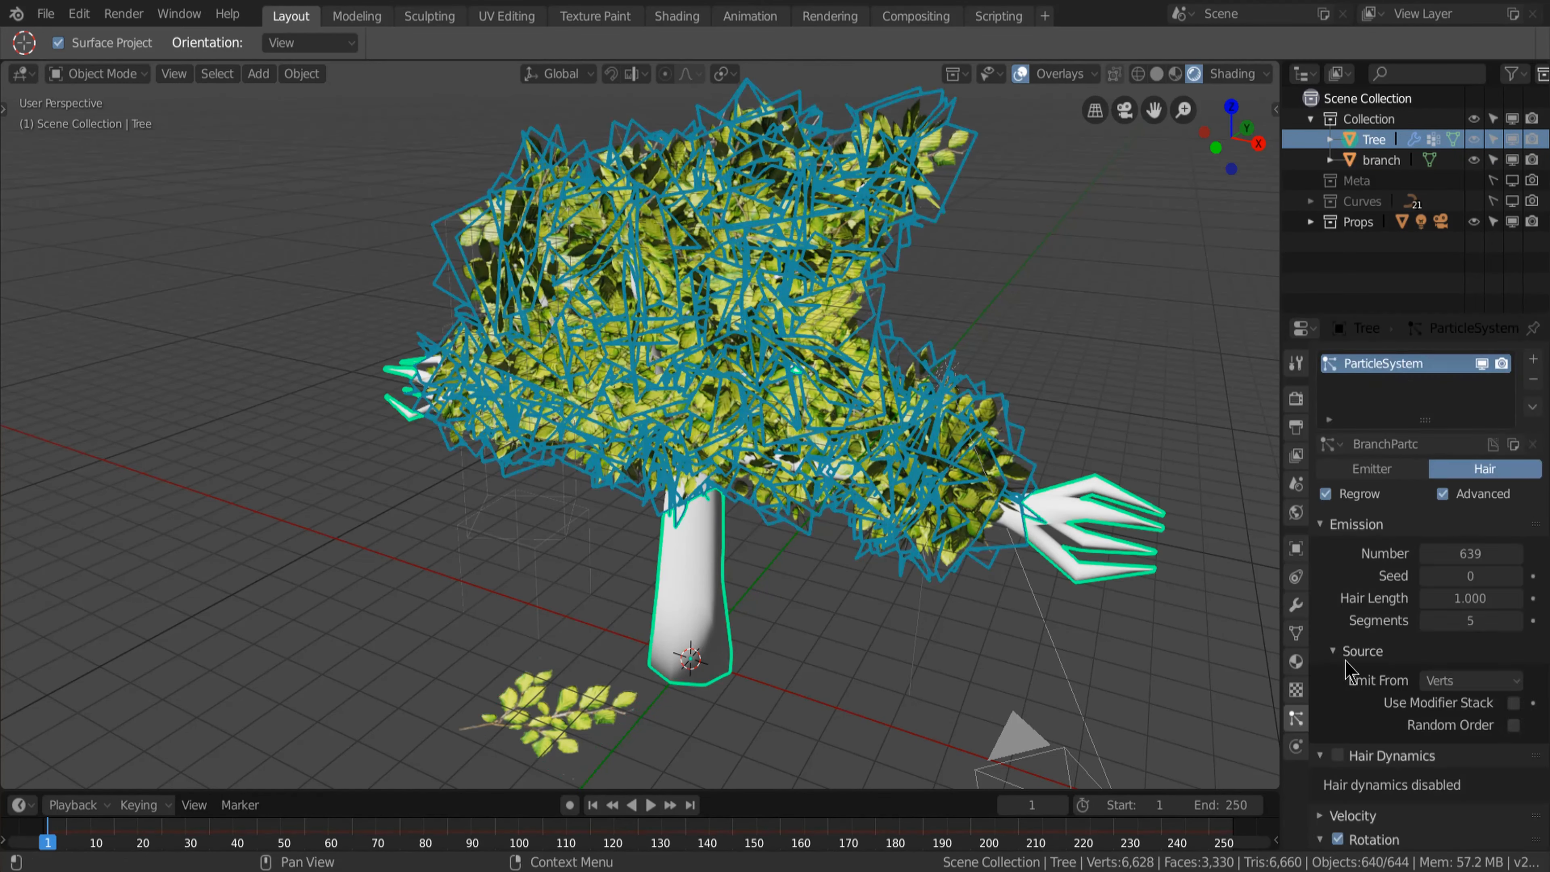
middle_drag(1041, 602, 1529, 601)
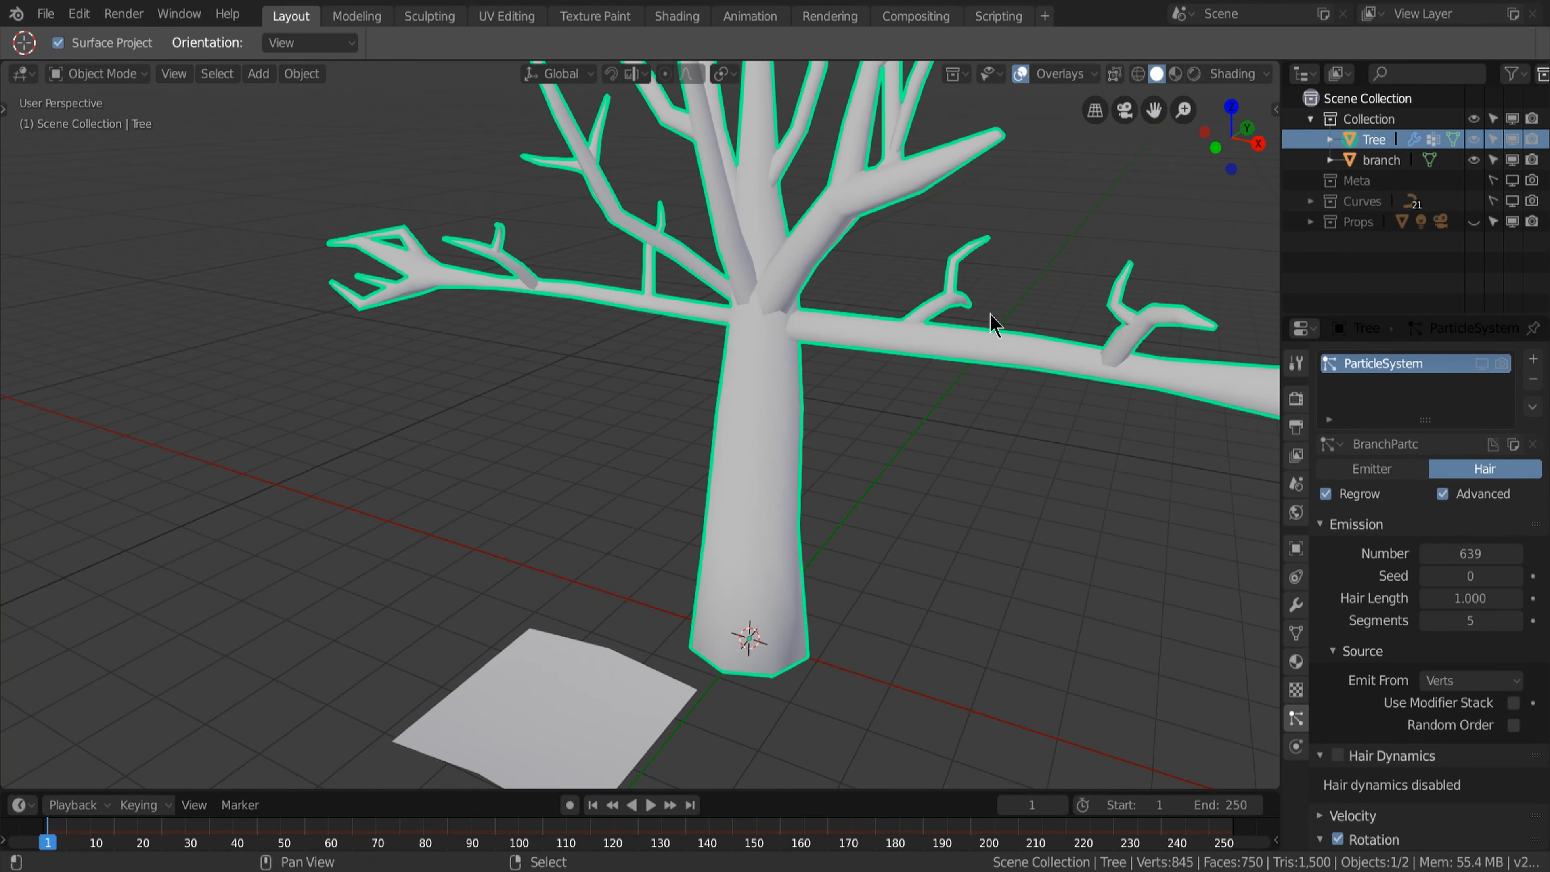
key(Tab)
middle_drag(992, 335, 832, 506)
key(alt+z)
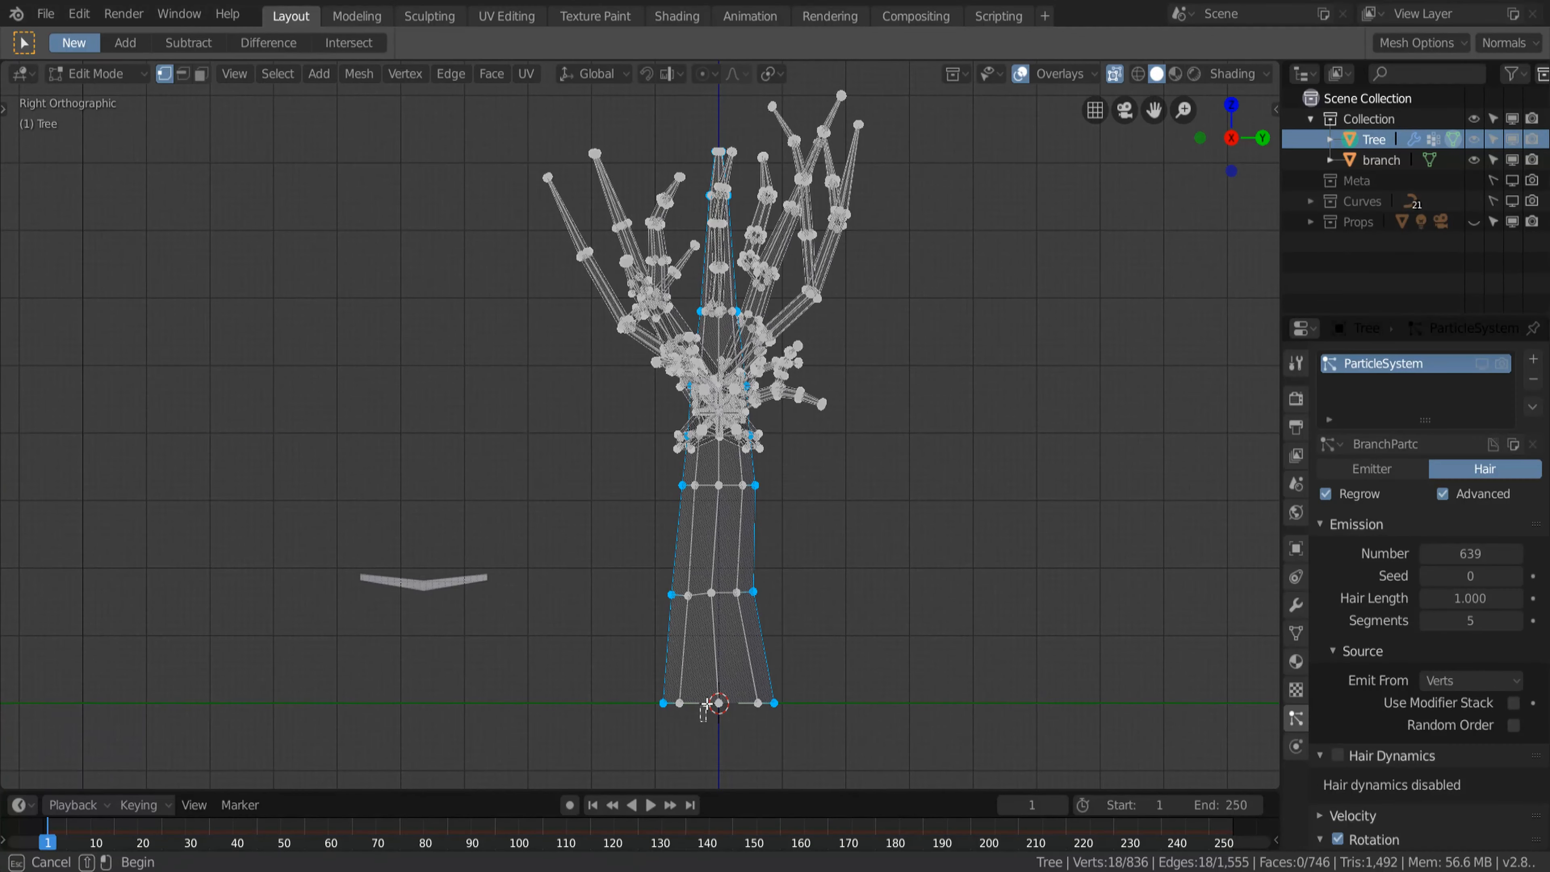
Step: Select the lengthwise edge line running up the tree trunk and mark it as a seam
scroll(759, 321, up, 5)
drag(665, 248, 728, 440)
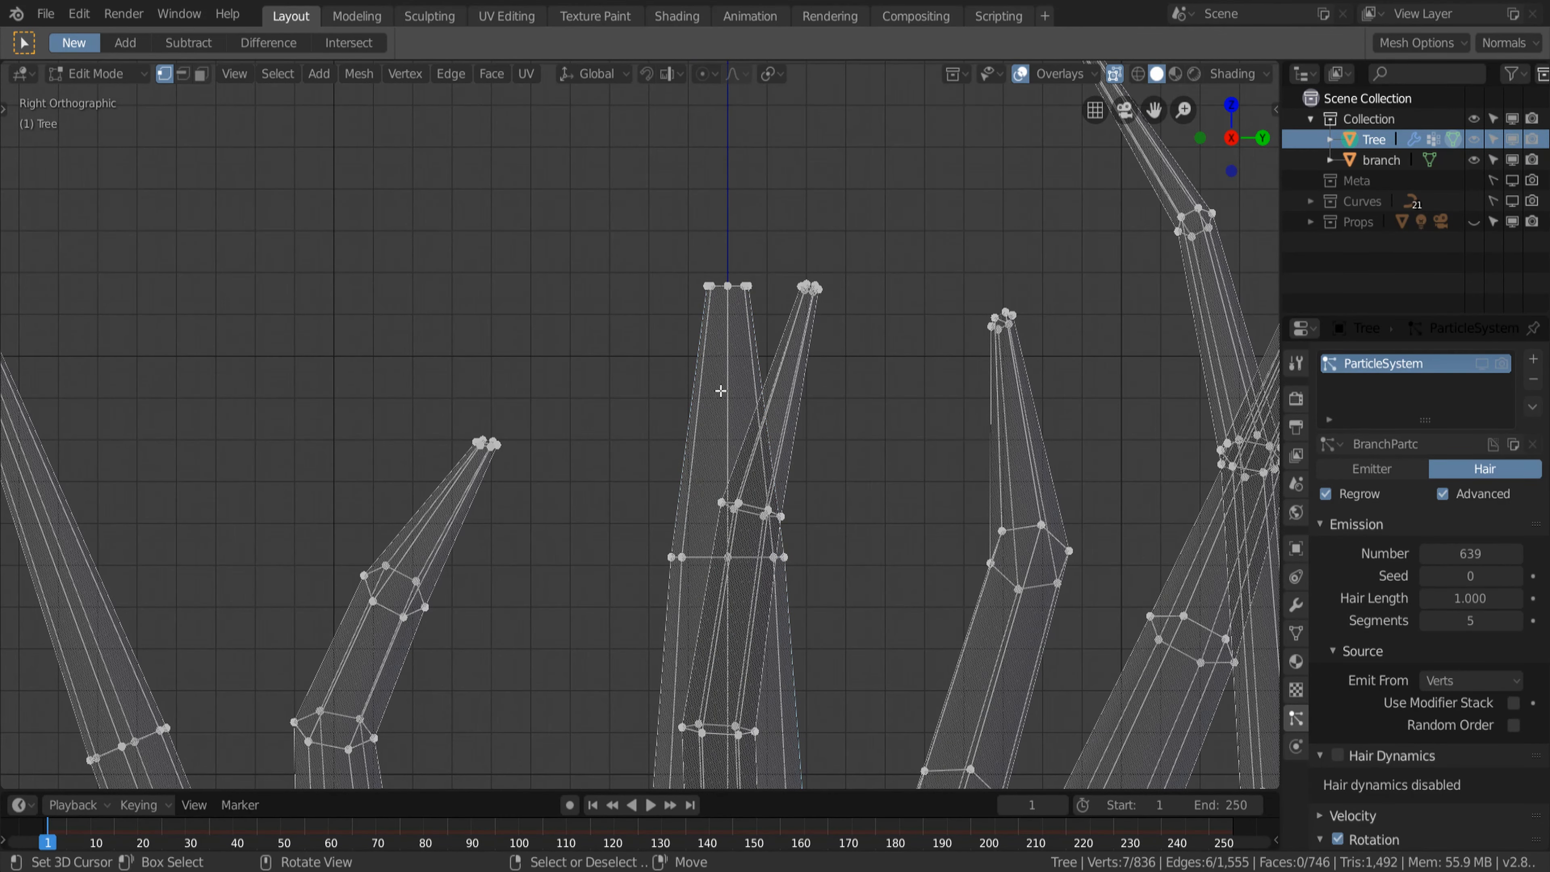
mouse_move(721, 391)
middle_down()
mouse_move(713, 609)
mouse_move(761, 665)
mouse_move(534, 521)
mouse_move(751, 446)
middle_up()
key(alt+z)
scroll(717, 568, down, 3)
key(alt+a)
Step: Select the lengthwise edge line along the tree's horizontal limbs, trimming unwanted vertices from the selection
scroll(761, 664, up, 3)
scroll(819, 426, up, 3)
alt+right_click(821, 362)
scroll(821, 367, down, 6)
middle_drag(820, 366, 702, 416)
key(KP_3)
key(alt+z)
shift+middle_drag(535, 460, 562, 442)
ctrl+drag(560, 446, 644, 232)
scroll(662, 367, up, 7)
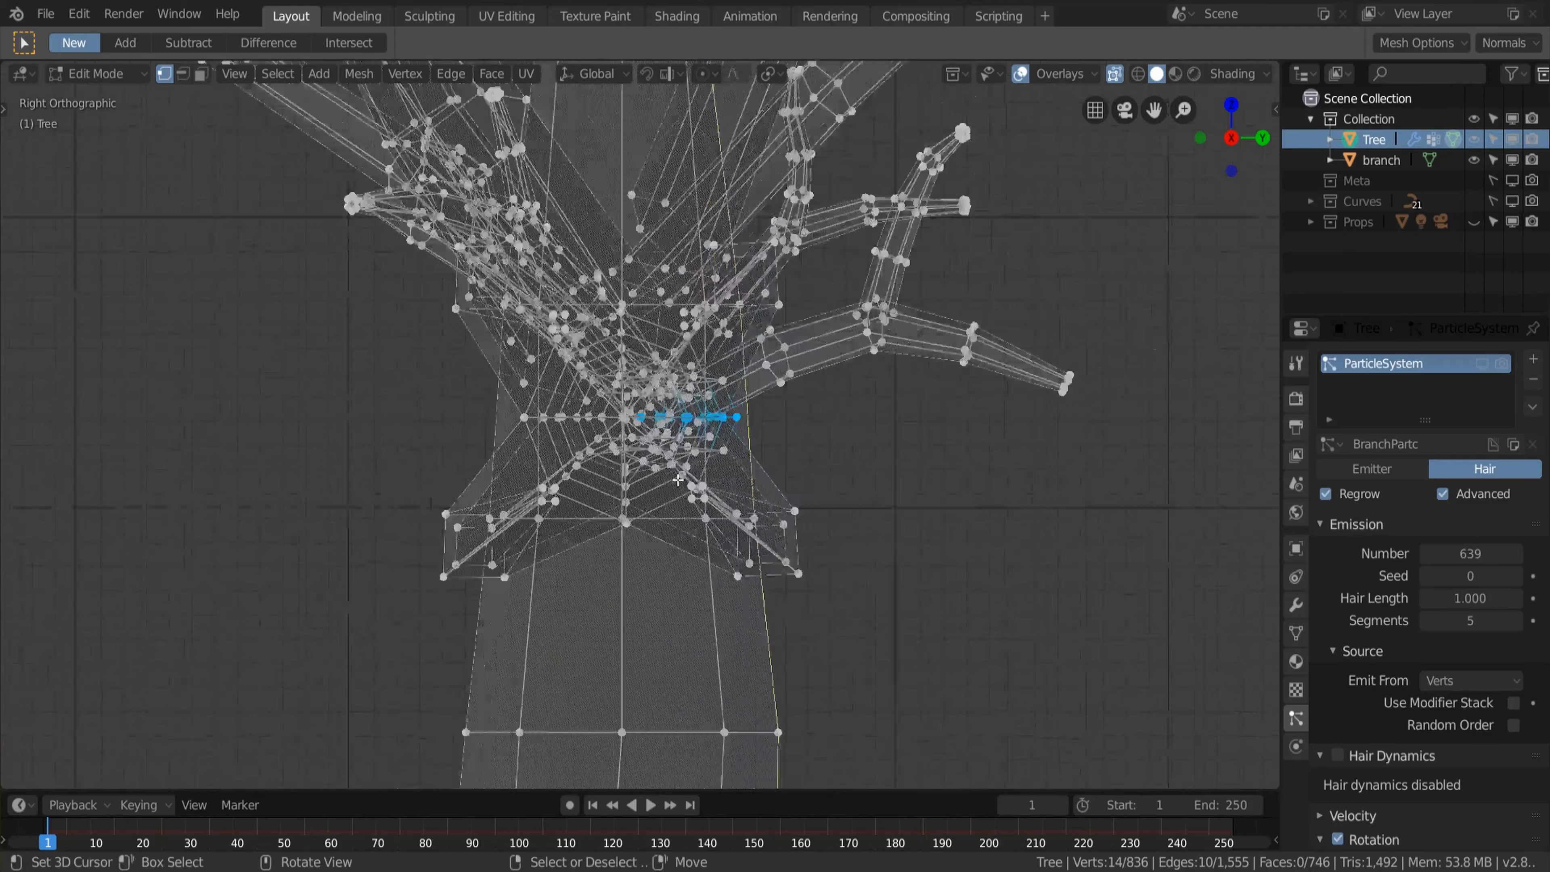
Step: Add the edges around the wrist of the hand-like limb end and mark the limb selection as a seam
key(alt+z)
scroll(702, 470, down, 3)
middle_drag(726, 461, 661, 527)
scroll(485, 513, up, 1)
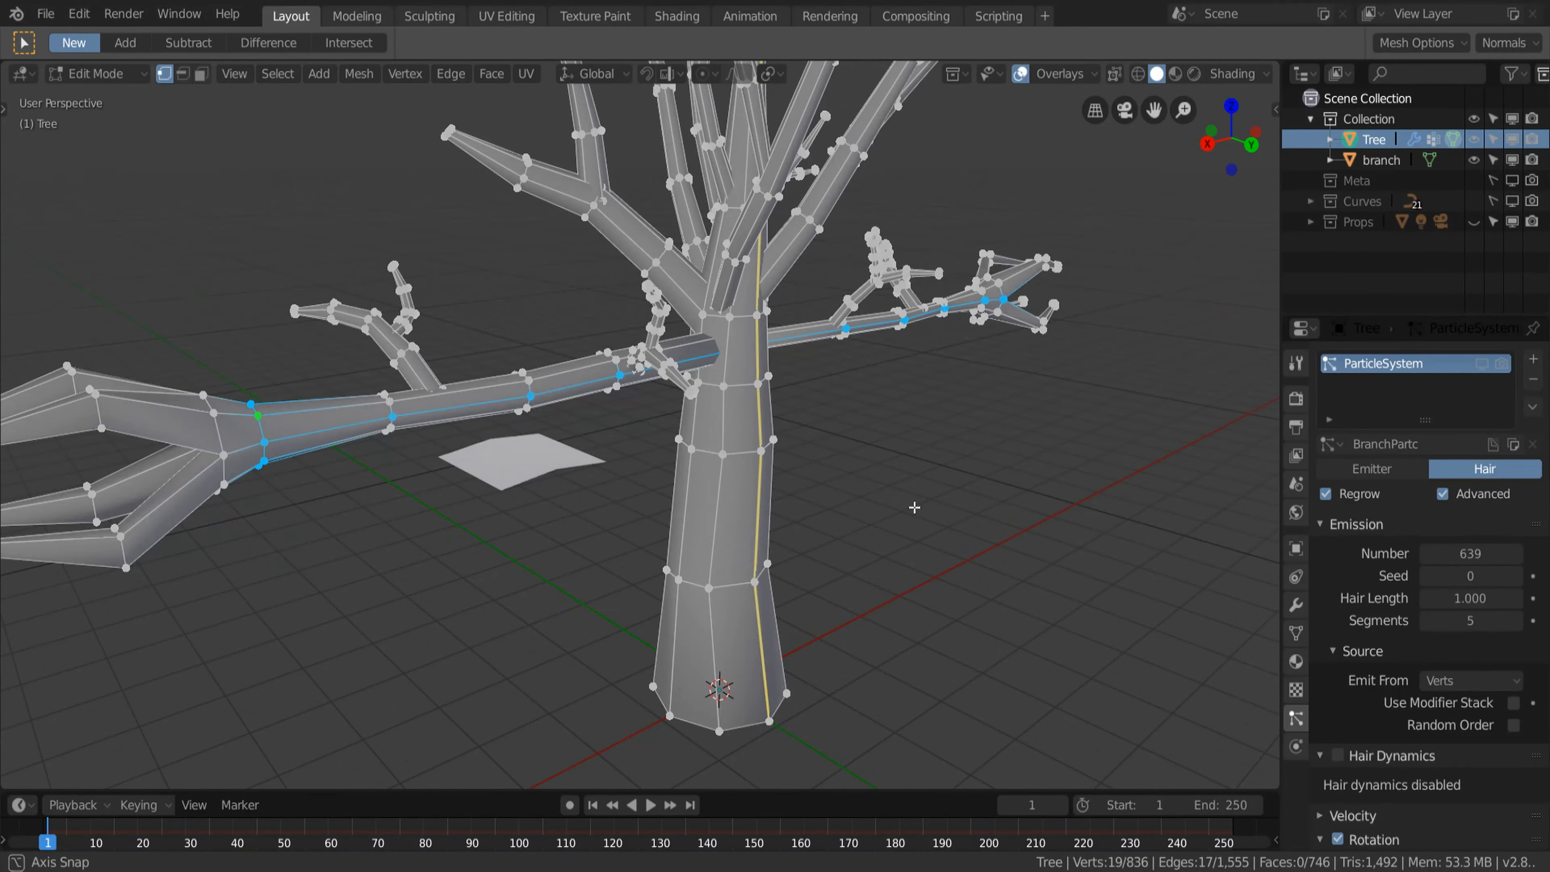
middle_drag(914, 508, 1160, 482)
key(ctrl+e)
key(alt+a)
Step: Select the lengthwise edges of the small twig near the limb's end and mark them as a seam
scroll(907, 439, down, 4)
middle_drag(908, 439, 855, 519)
scroll(915, 440, up, 4)
right_click(997, 408)
middle_drag(943, 489, 225, 673)
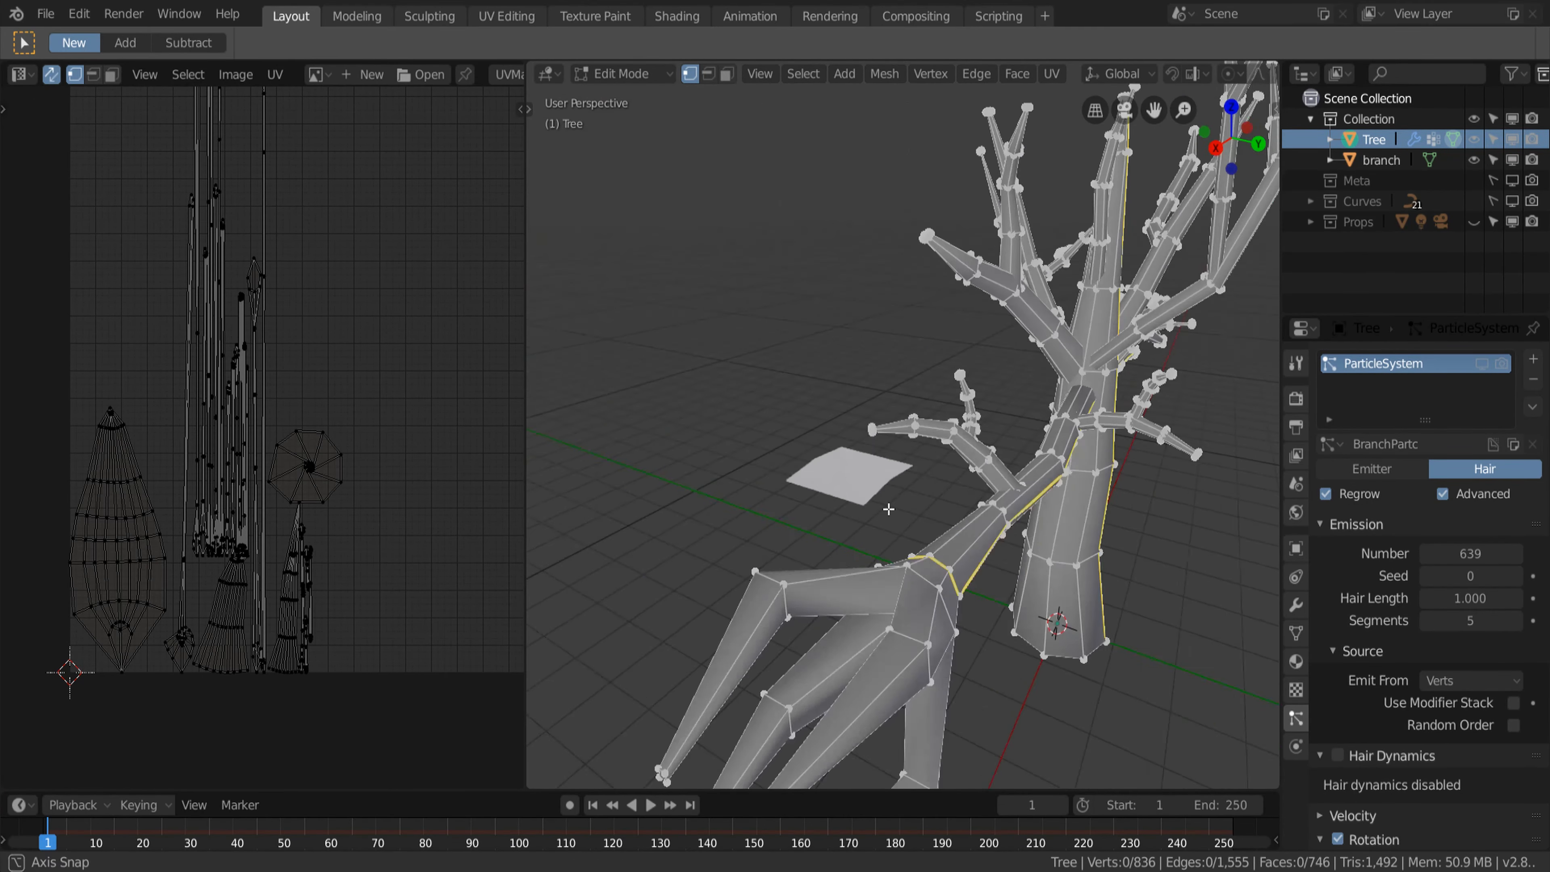
middle_drag(977, 507, 932, 520)
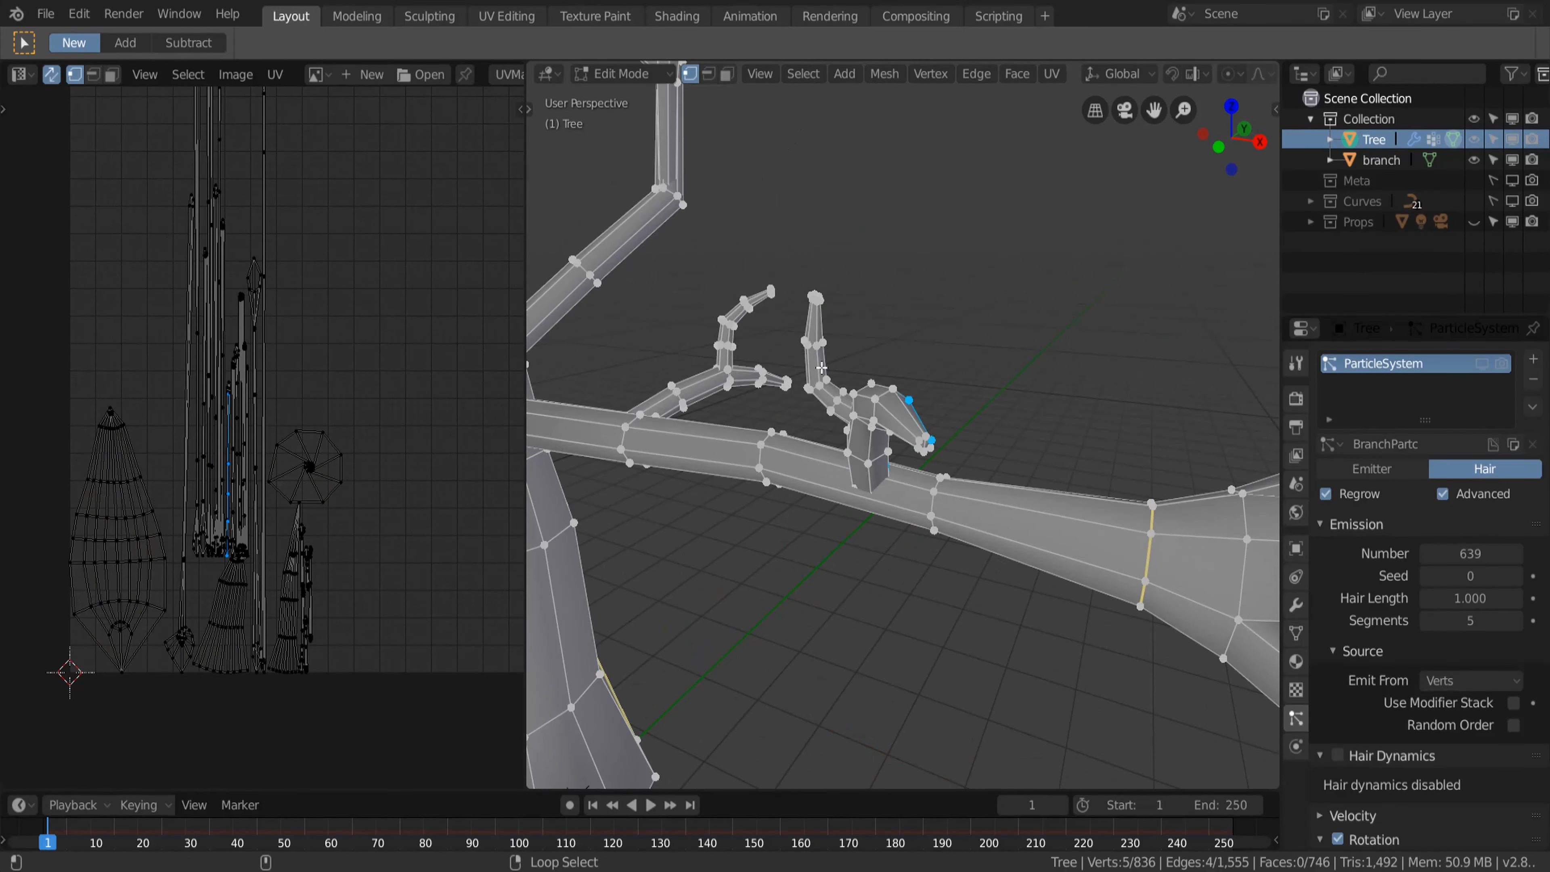
middle_drag(827, 372, 885, 415)
key(ctrl+e)
click(910, 461)
Step: In edge select mode, mark a lengthwise seam along the side branch between its base and tip
key(2)
middle_drag(997, 520, 853, 483)
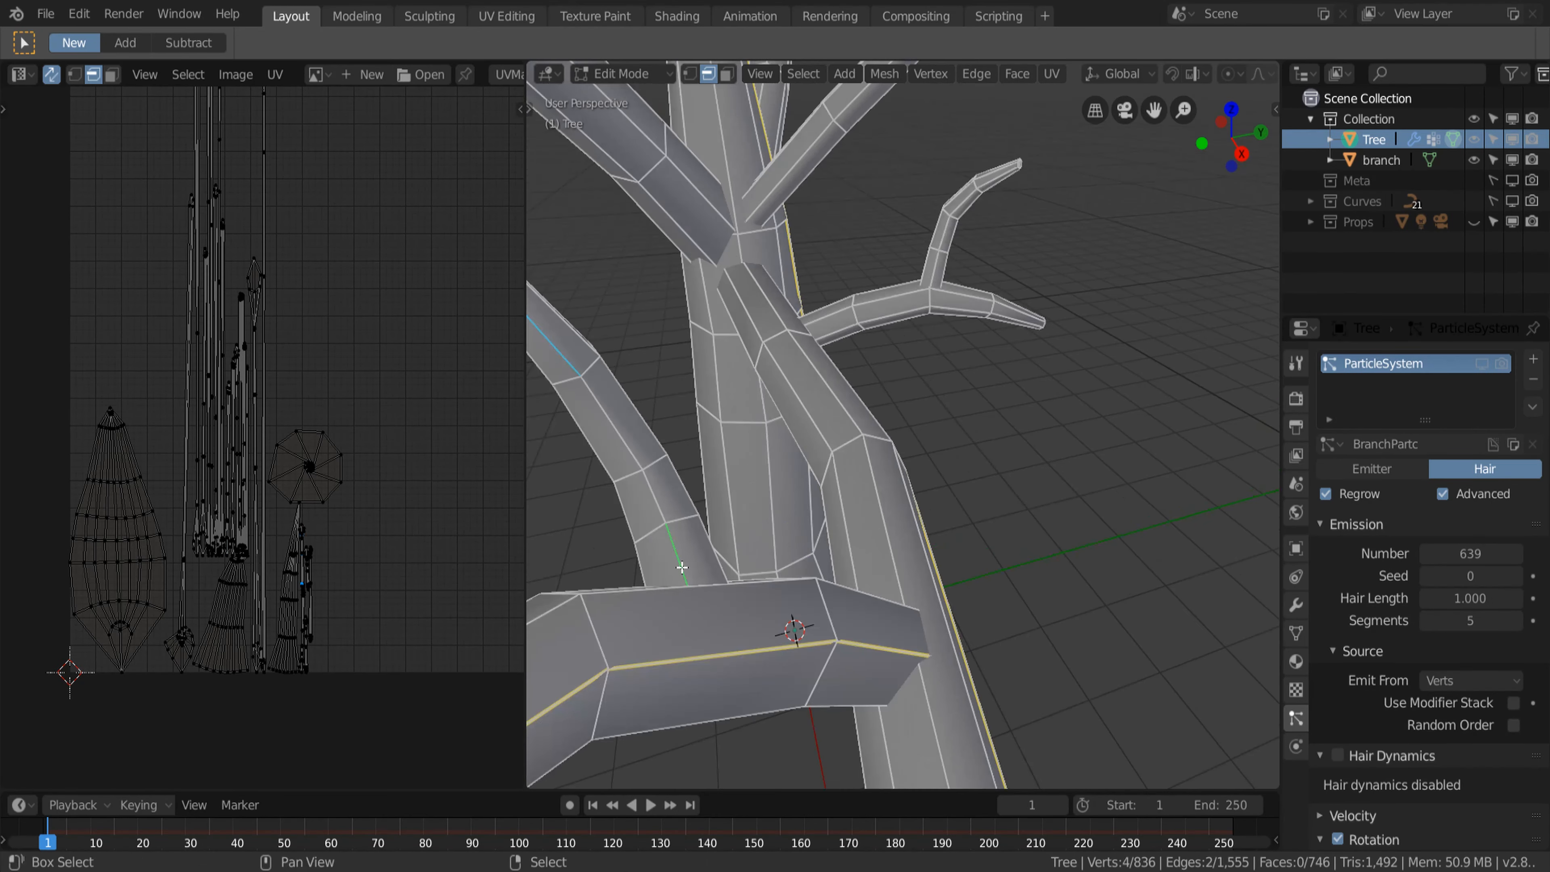
right_click(565, 366)
key(ctrl+e)
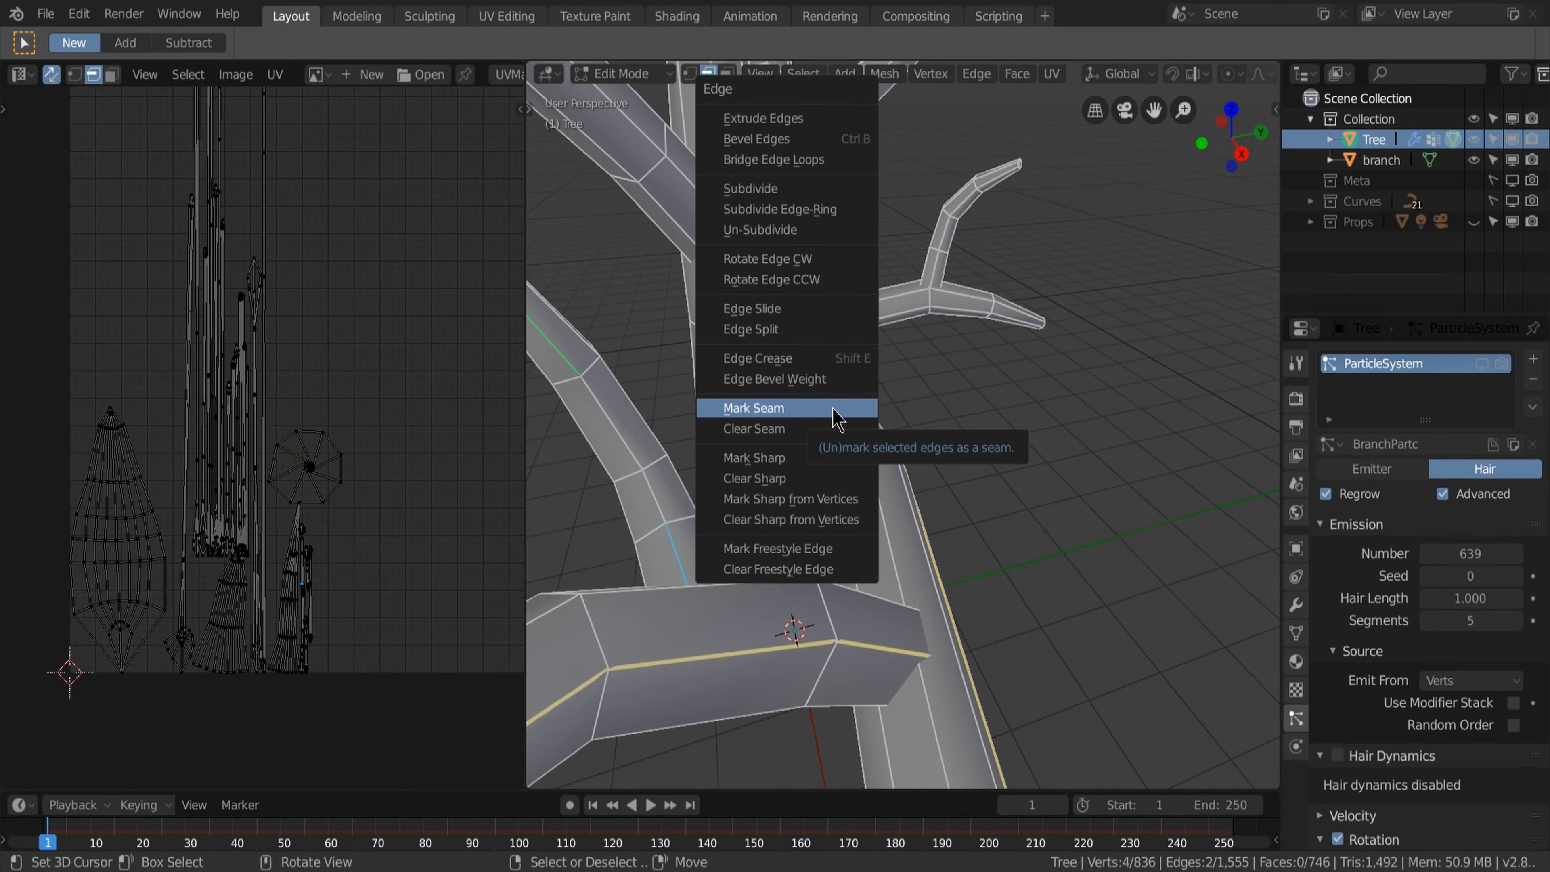
key(space)
middle_drag(869, 430, 854, 483)
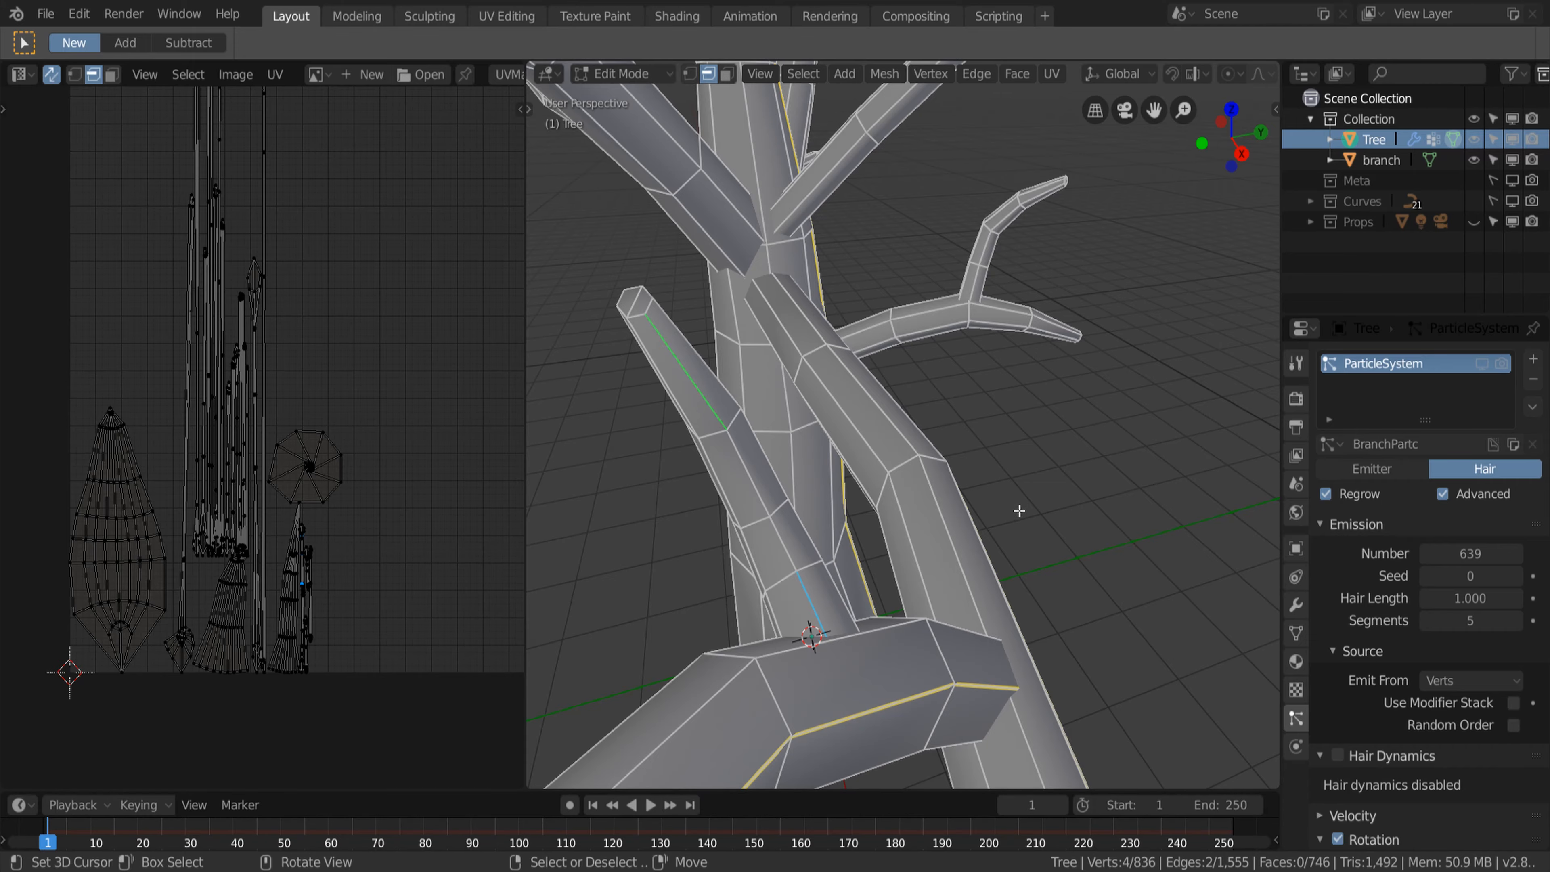
key(F3)
key(Return)
mouse_move(855, 611)
middle_down()
mouse_move(768, 581)
mouse_move(756, 512)
mouse_move(1030, 541)
mouse_move(910, 630)
mouse_move(1031, 499)
mouse_move(838, 523)
mouse_move(787, 477)
mouse_move(782, 342)
mouse_move(764, 464)
mouse_move(767, 404)
mouse_move(844, 406)
mouse_move(821, 485)
mouse_move(823, 582)
mouse_move(854, 537)
mouse_move(837, 576)
mouse_move(855, 586)
middle_up()
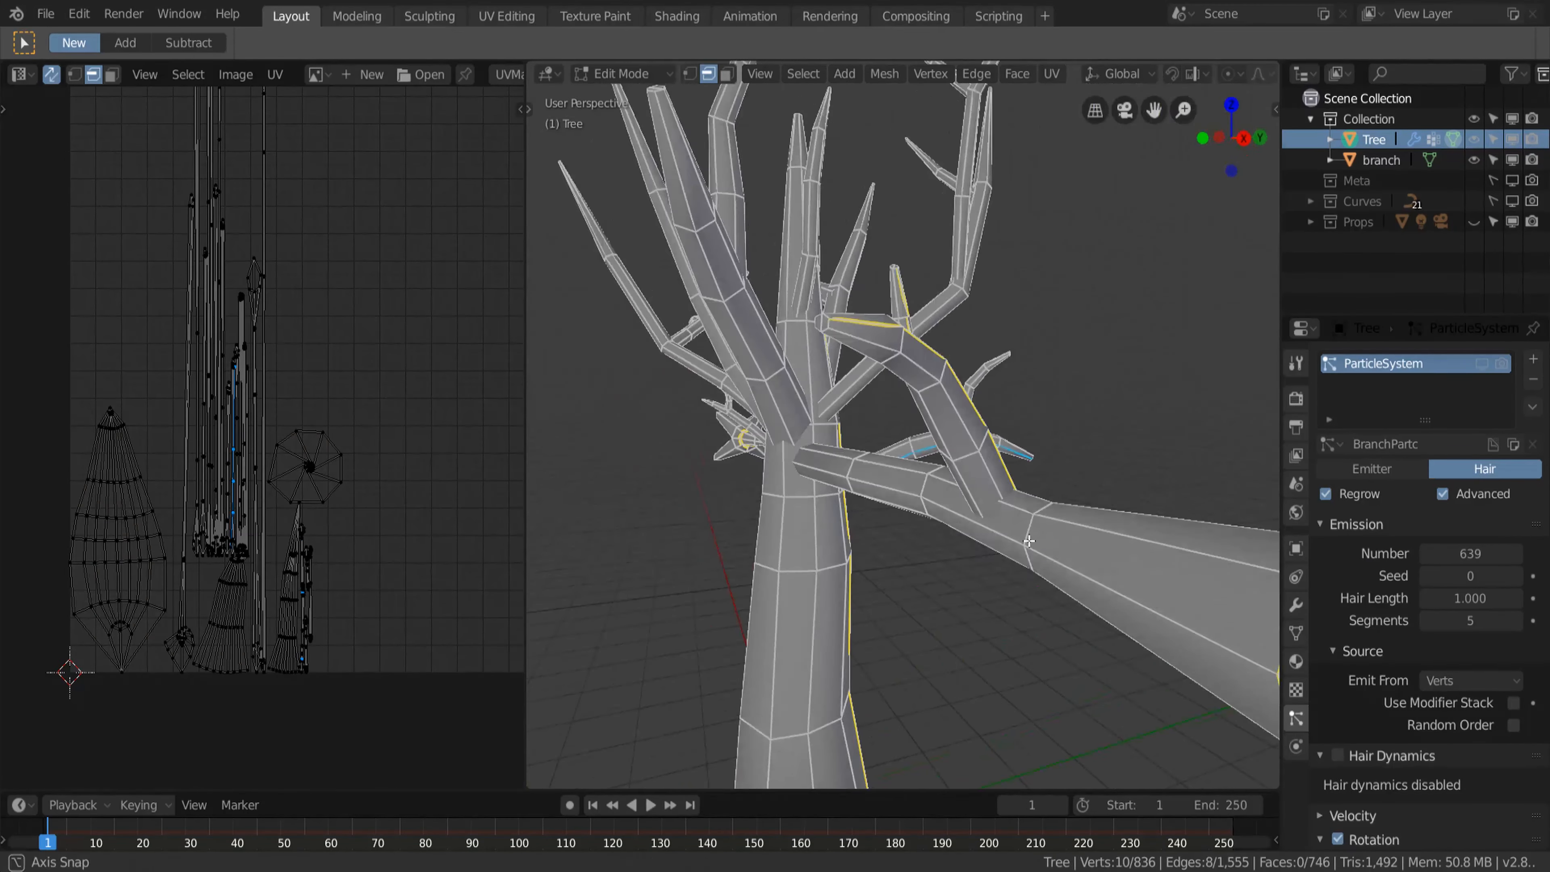
Step: Select several edge loops on the remaining branches together and mark them as seams
alt+right_click(783, 458)
alt+shift+right_click(790, 450)
alt+shift+right_click(782, 367)
alt+shift+right_click(767, 404)
key(ctrl+e)
click(767, 404)
Step: Select the whole tree mesh and unwrap it along the marked seams
alt+right_click(834, 553)
key(a)
key(u)
click(861, 502)
key(alt+a)
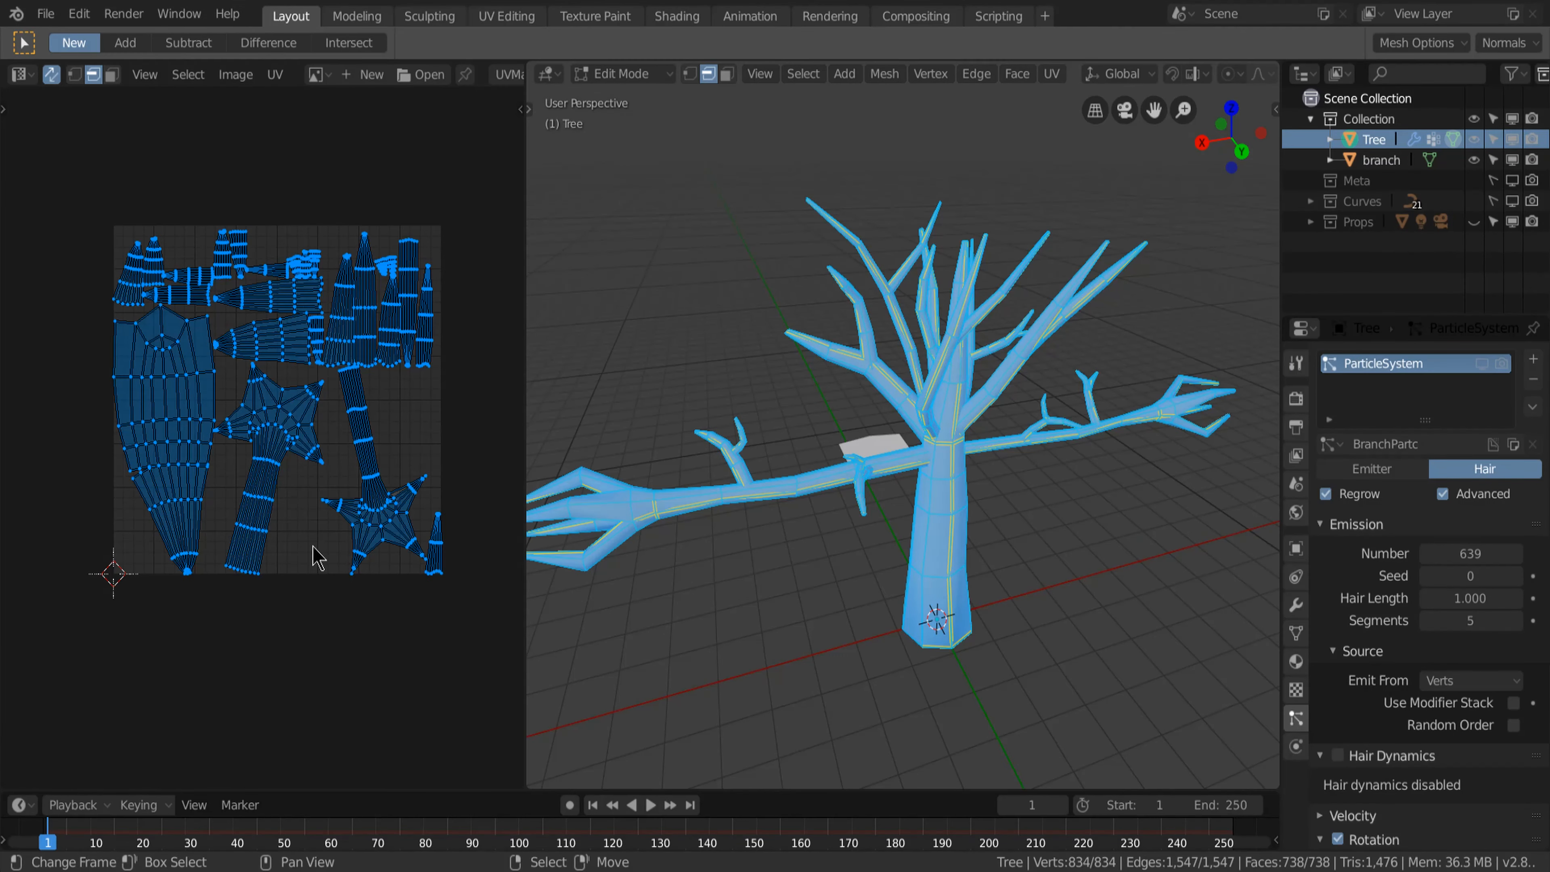
Step: Pack the tree's UV islands and average their scale
click(276, 75)
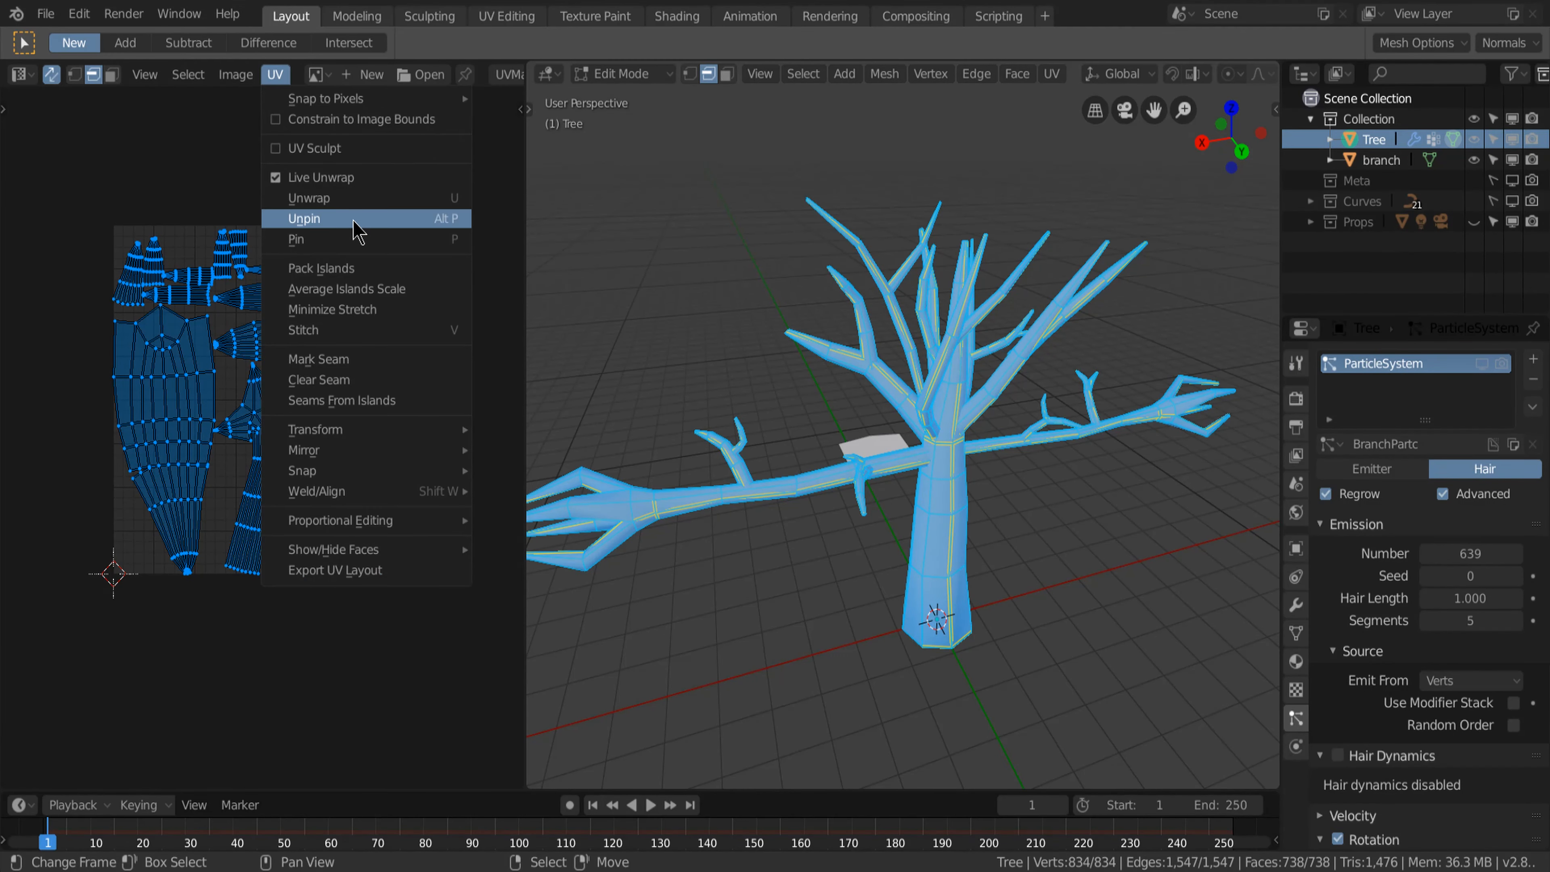
click(357, 223)
click(277, 76)
click(428, 267)
click(276, 76)
click(435, 289)
Step: Repack all the tree's UV islands into the UV square and leave mesh editing
middle_drag(367, 336, 365, 330)
scroll(331, 403, up, 1)
key(alt+a)
key(a)
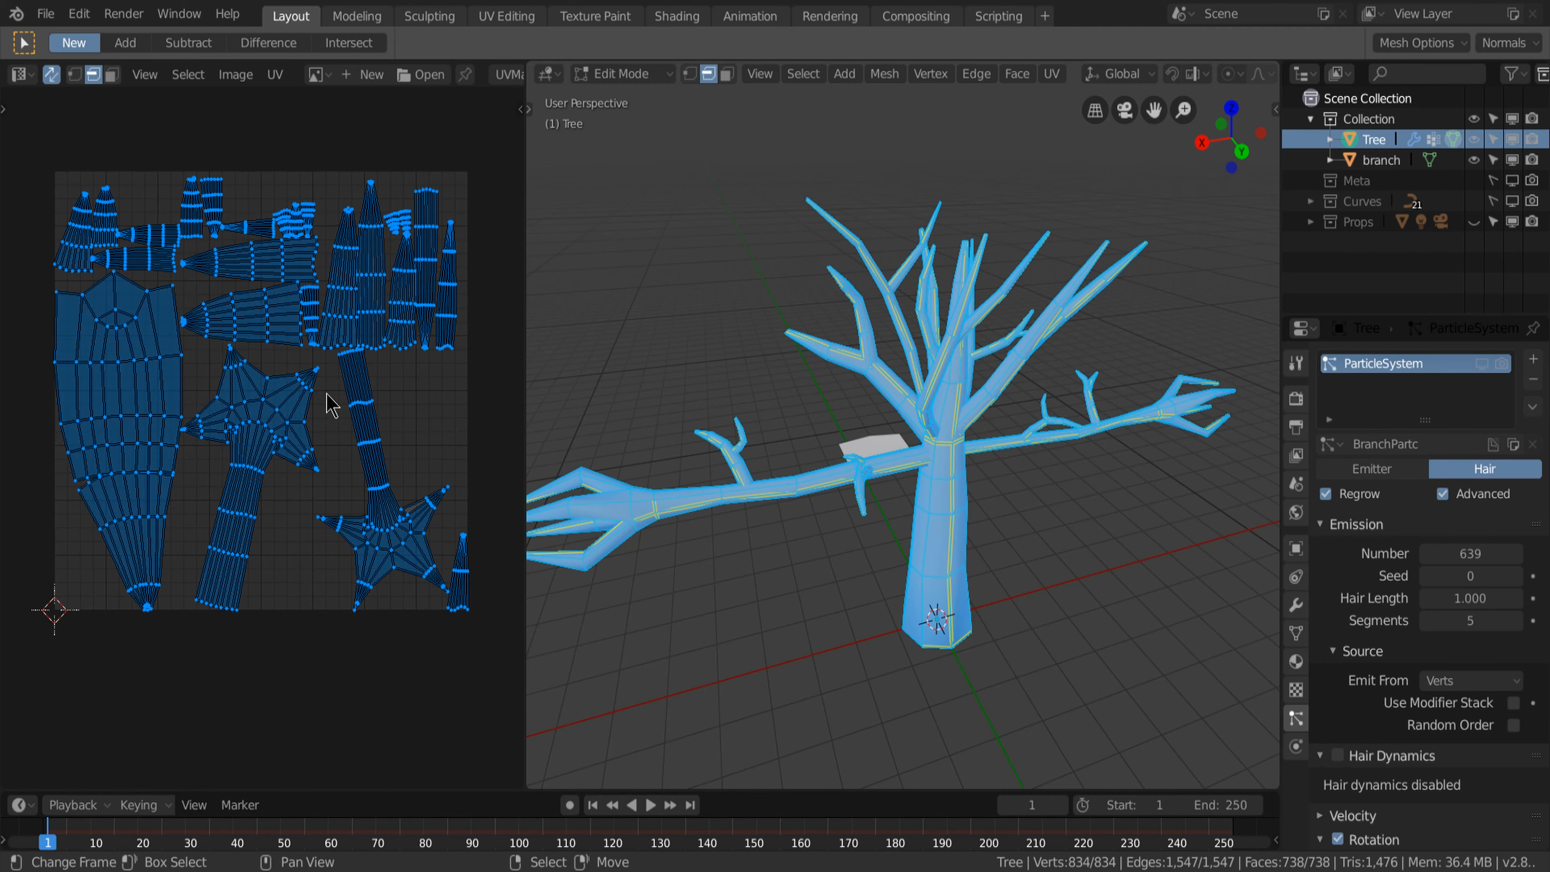
click(276, 76)
click(421, 267)
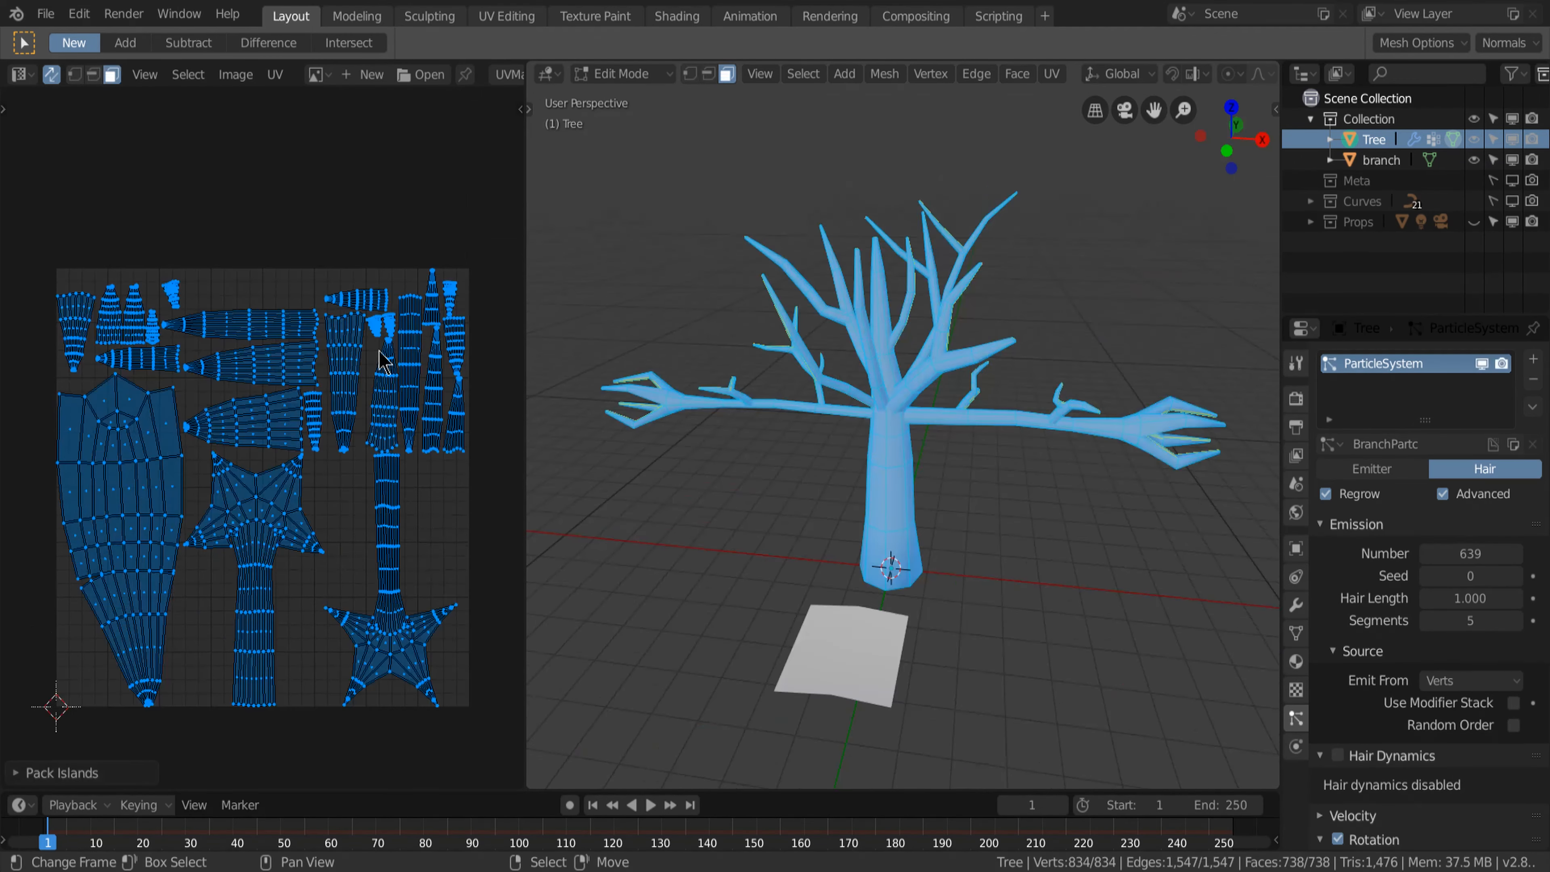
click(259, 744)
key(Tab)
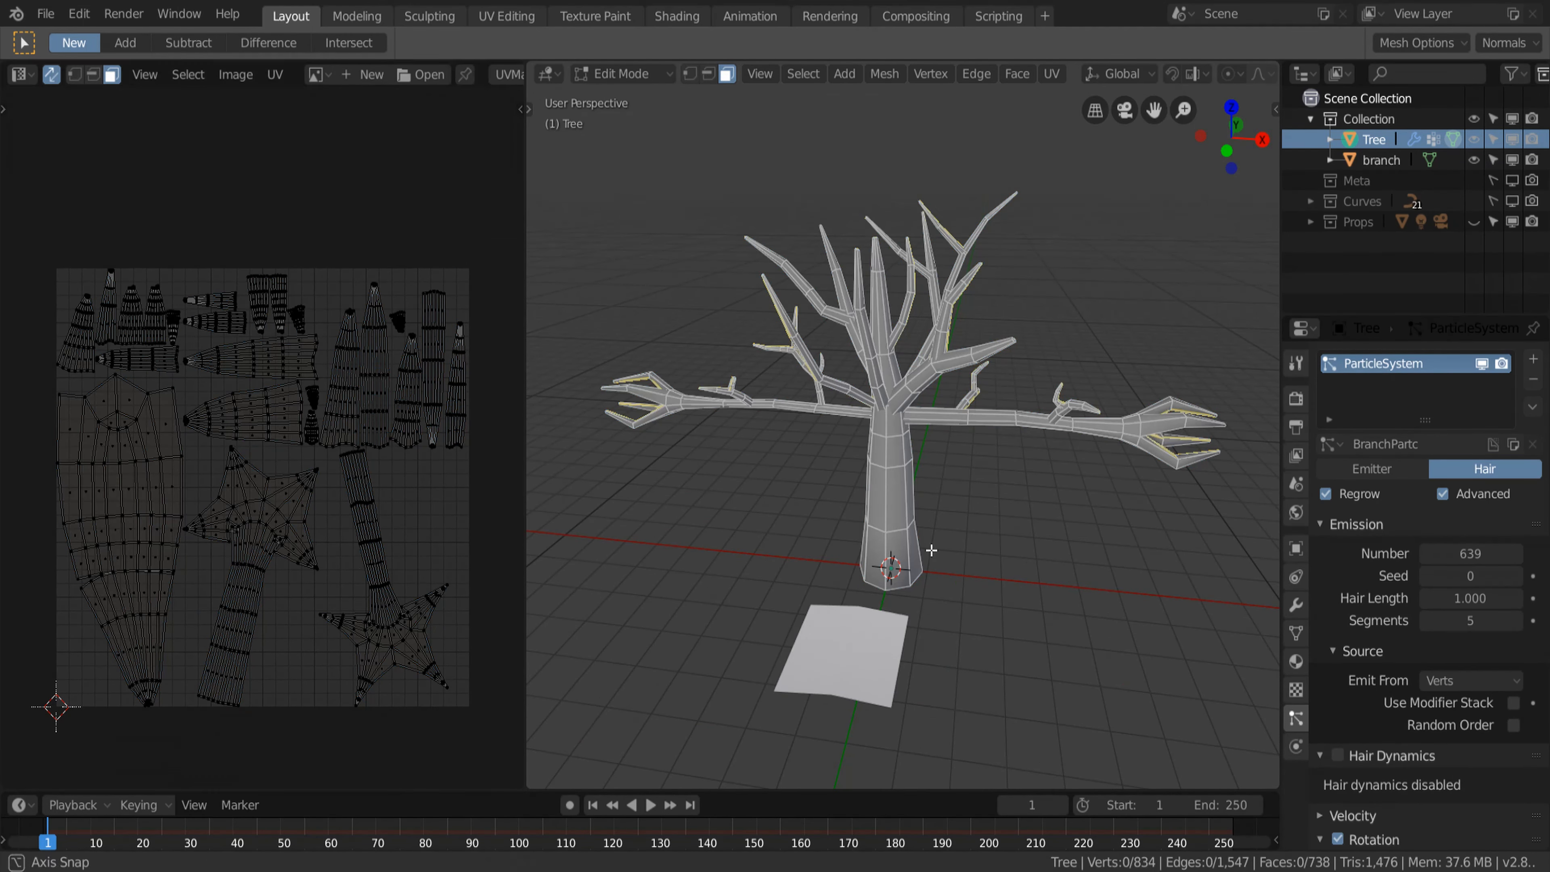
click(1296, 399)
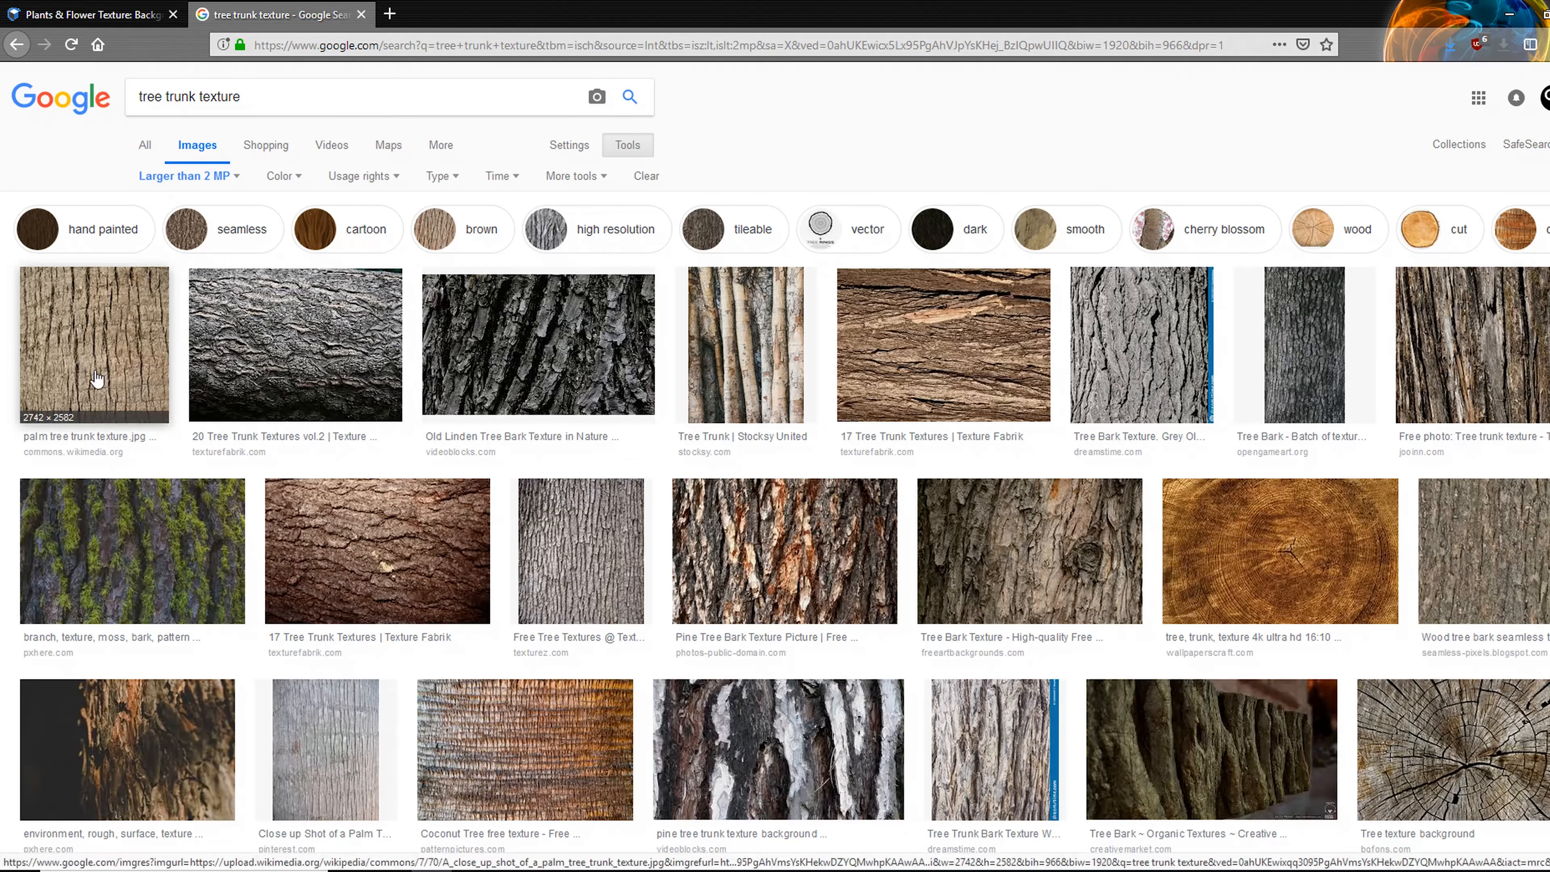
Step: Switch to the browser's tree trunk texture results, open the Wikimedia Commons palm trunk page, and preview another bark image
click(579, 587)
click(94, 191)
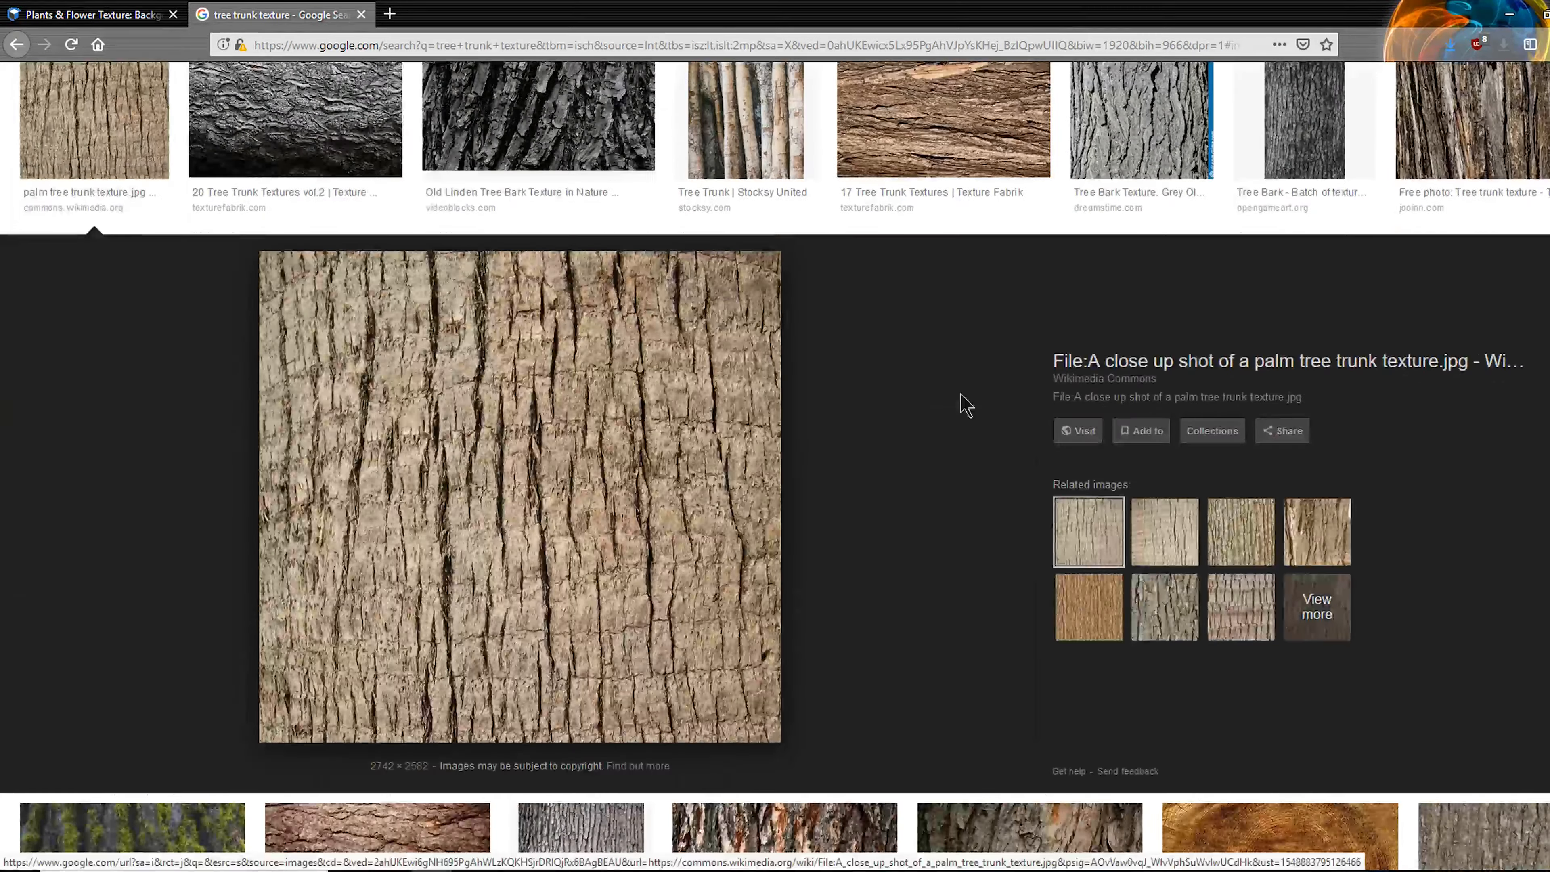
scroll(751, 512, down, 10)
click(328, 187)
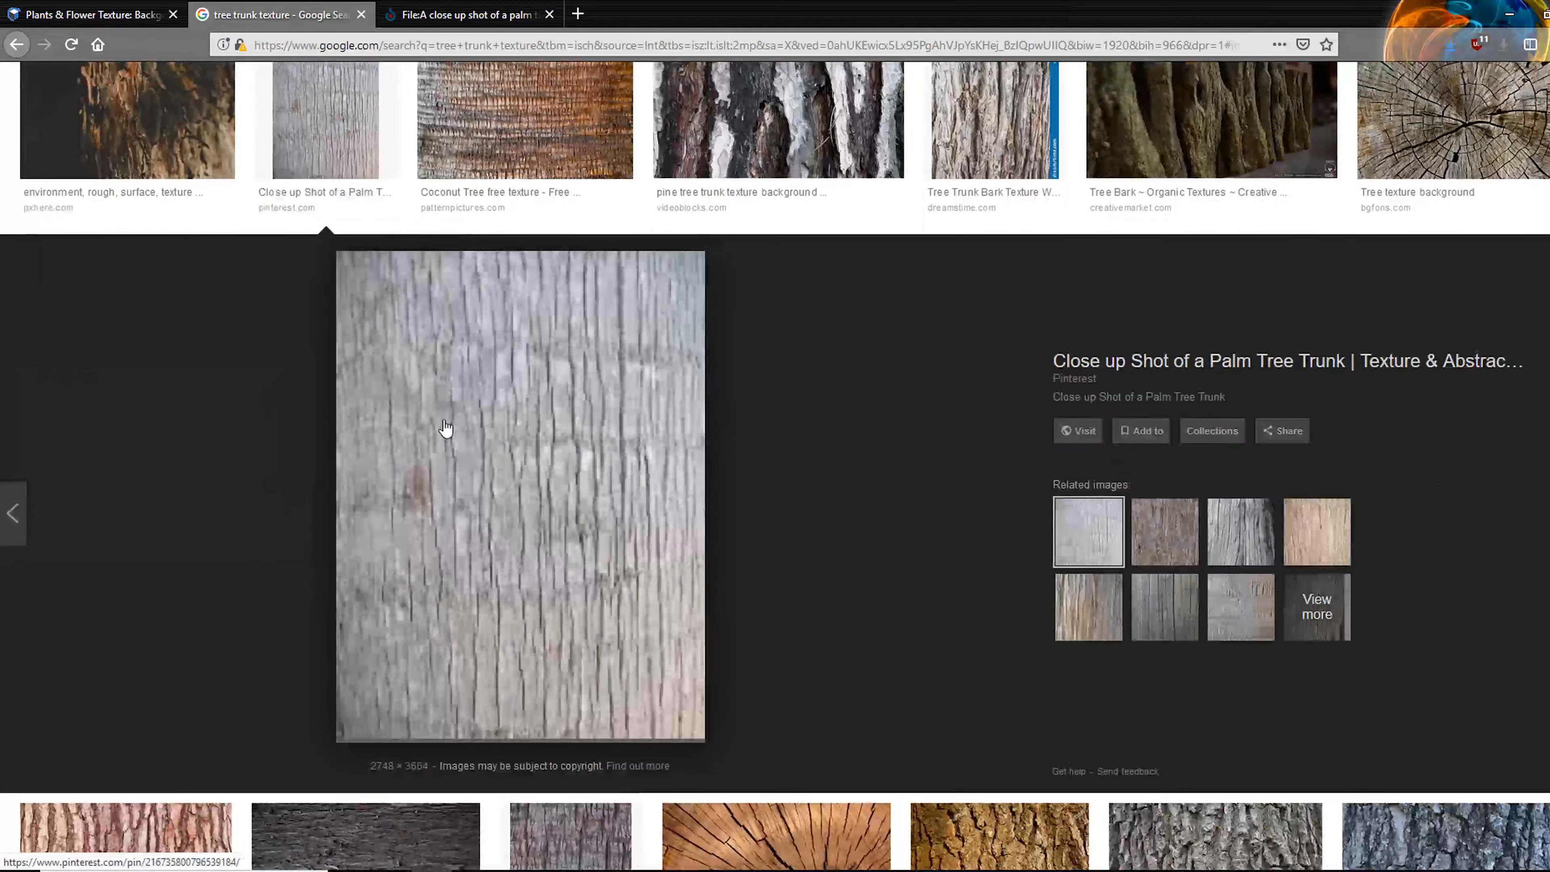
key(Escape)
scroll(519, 485, up, 9)
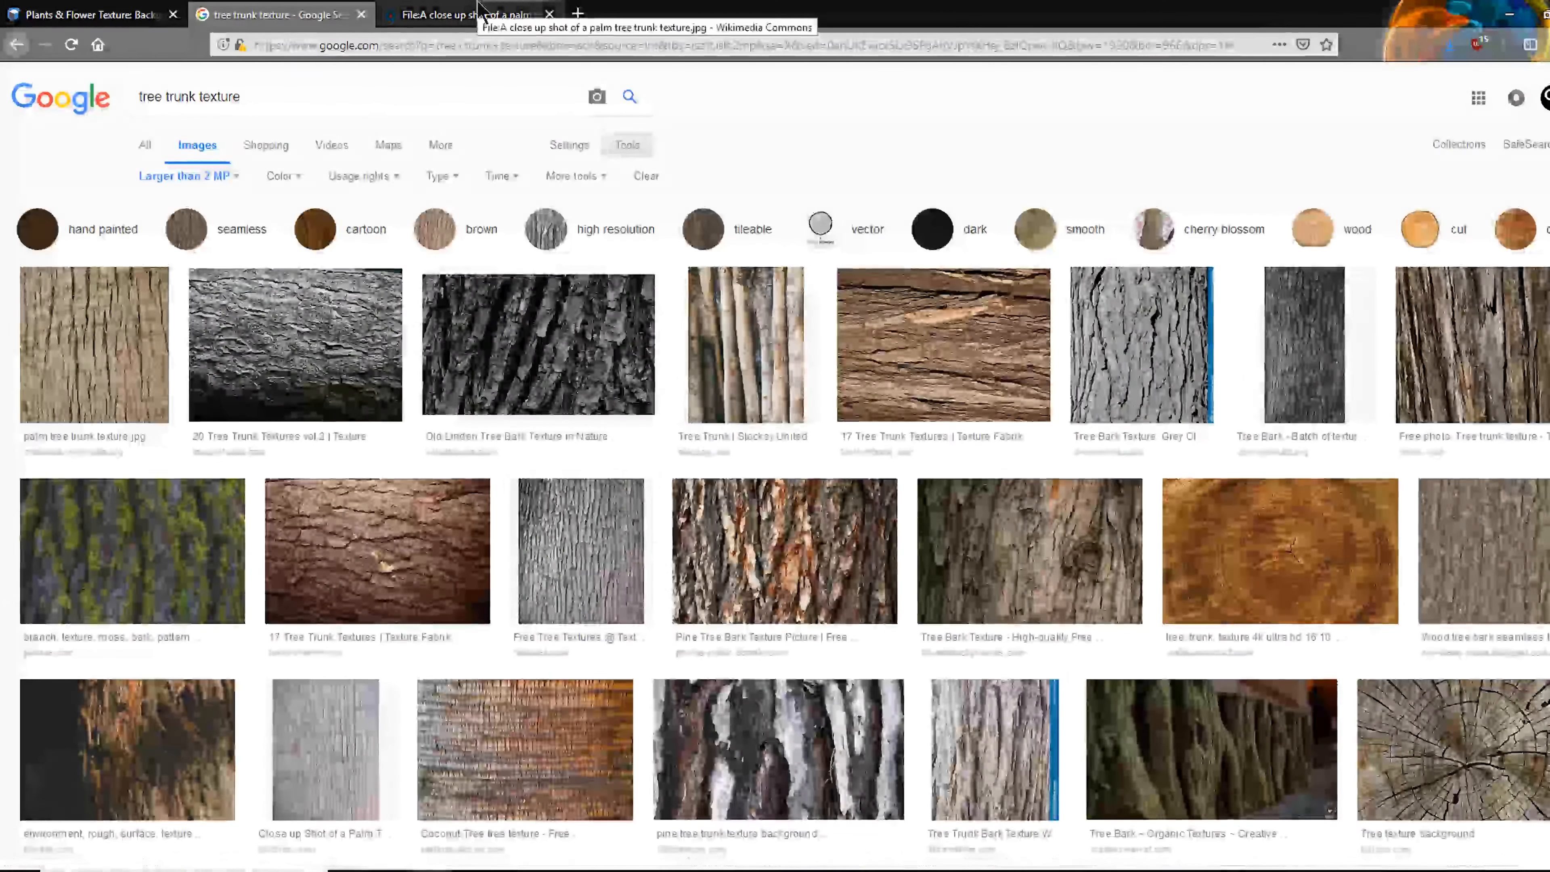
Step: Open the seamless wood bark page for comparison and the Wikimedia Commons palm tree trunk texture at full resolution
click(1507, 551)
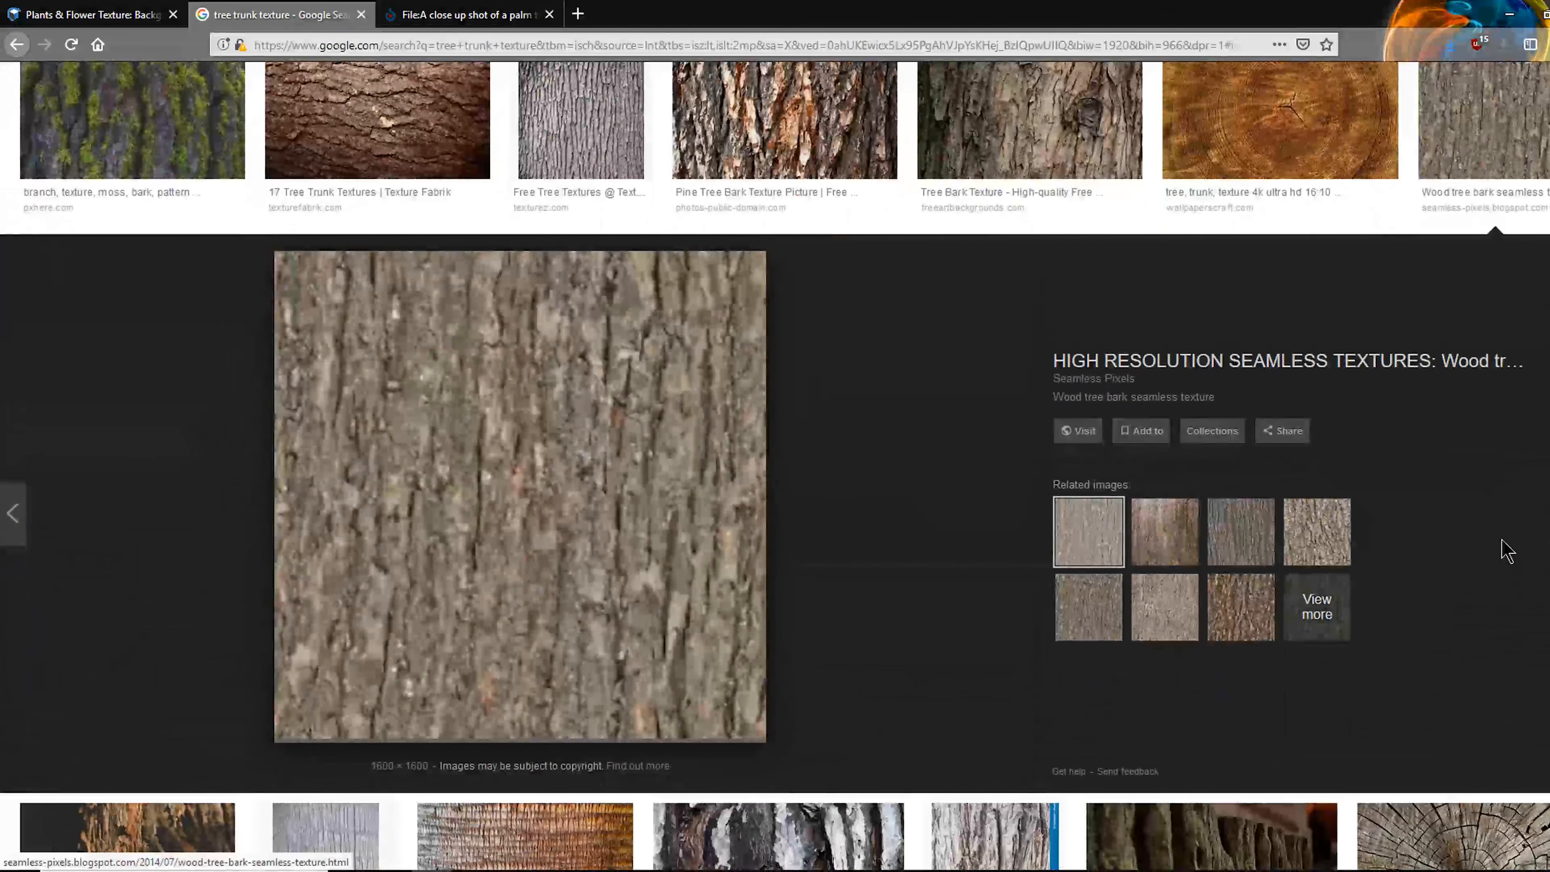
click(492, 7)
scroll(654, 440, down, 9)
scroll(626, 516, up, 9)
click(812, 264)
click(789, 559)
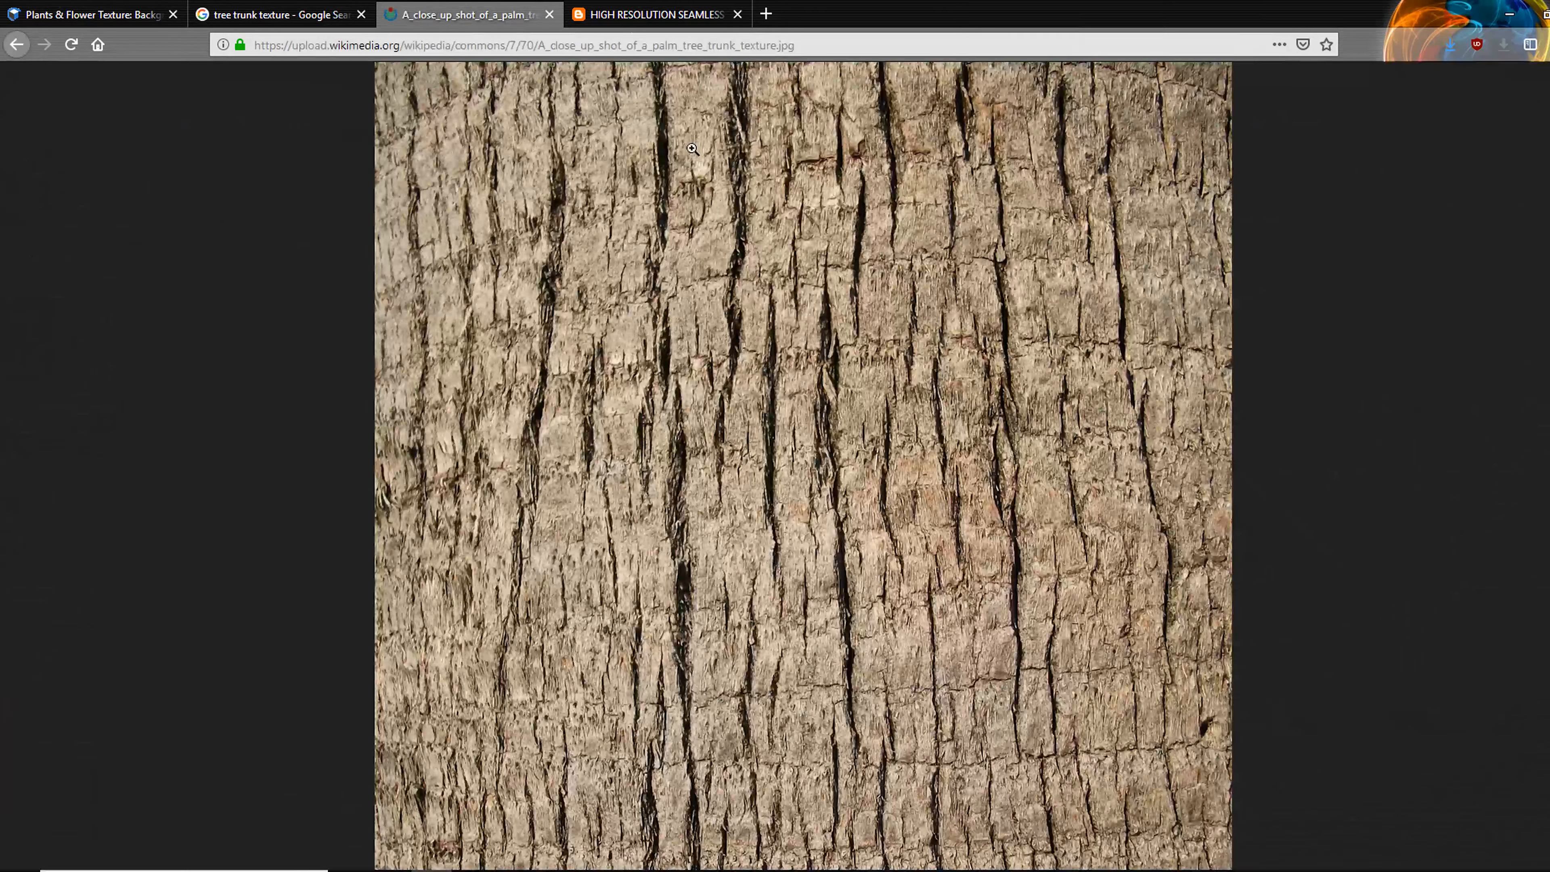
click(647, 14)
middle_click(682, 14)
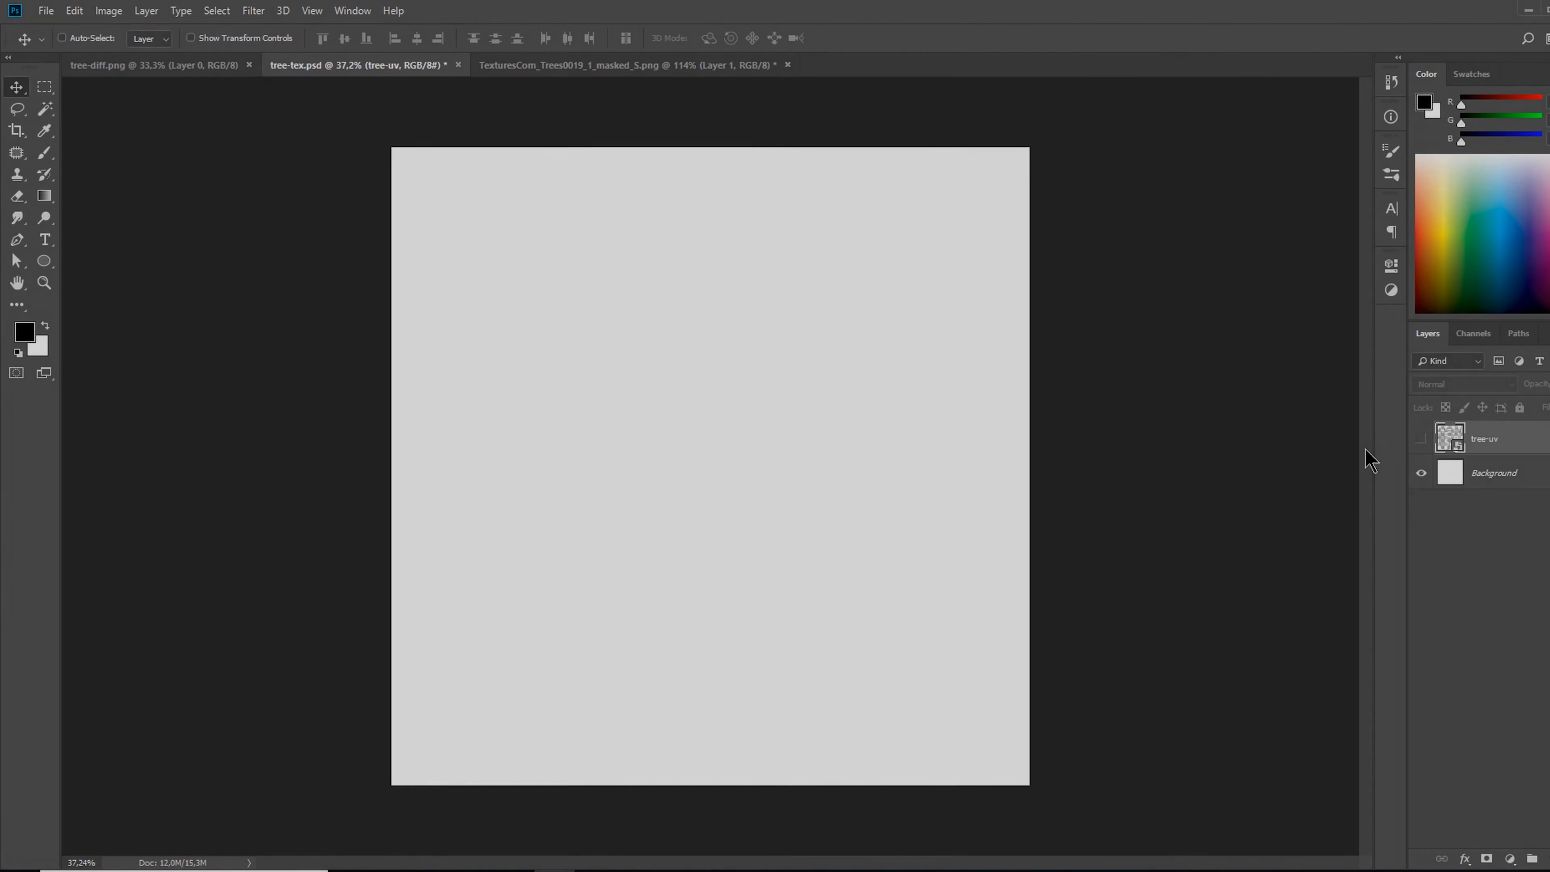
Step: Paste the bark image into tree-tex.psd in Photoshop as a smart object, scale it to 512 px, and place it in the canvas's top-left corner
key(ctrl+v)
right_click(1489, 438)
click(1410, 394)
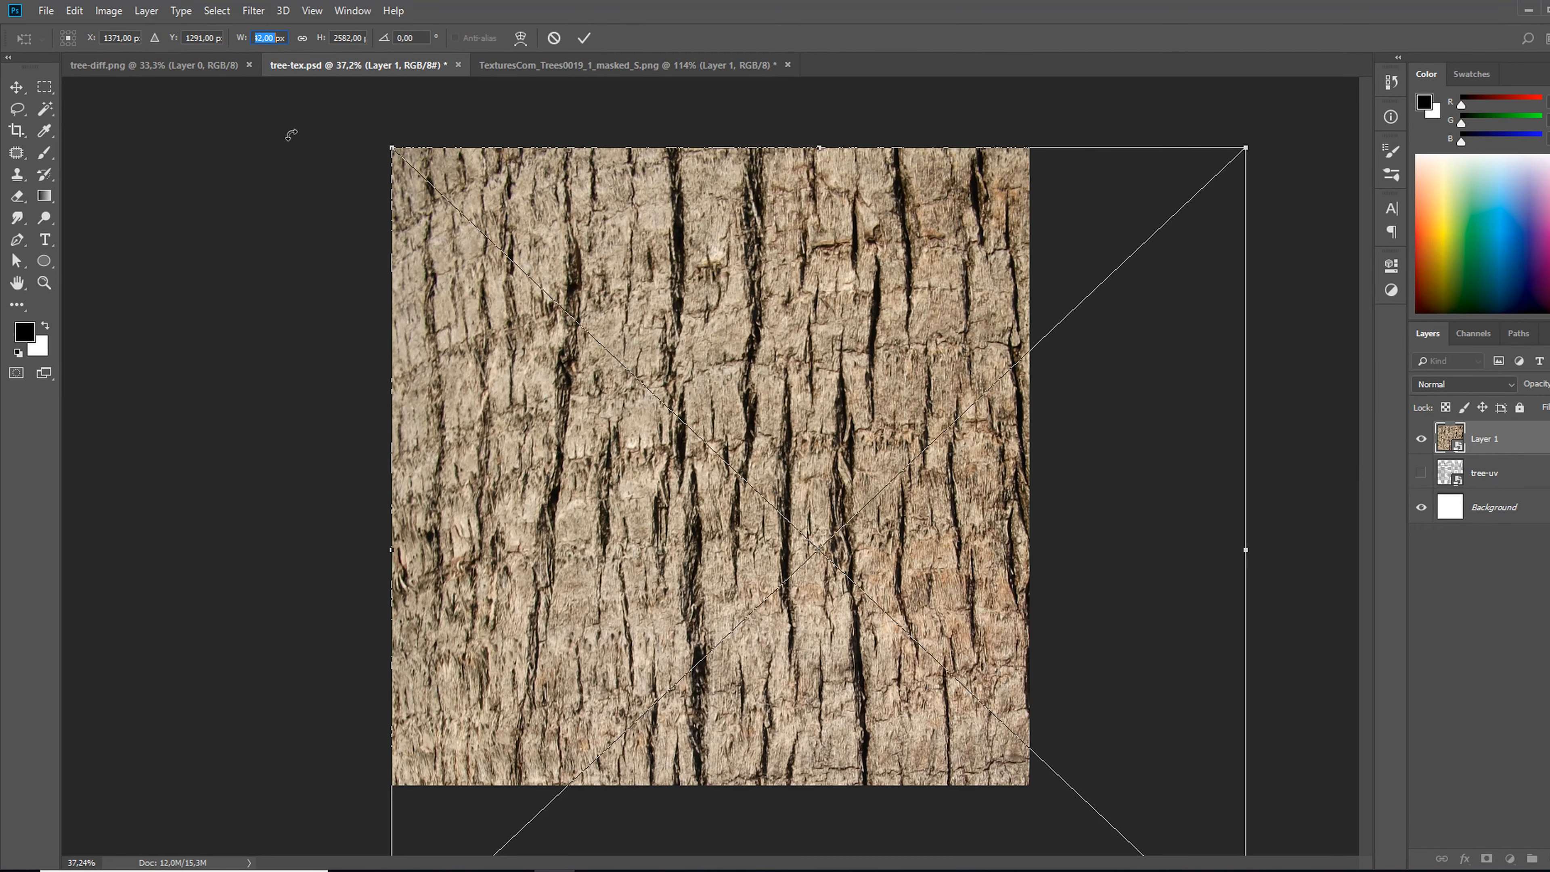
key(Tab)
text(512)
drag(830, 452, 502, 139)
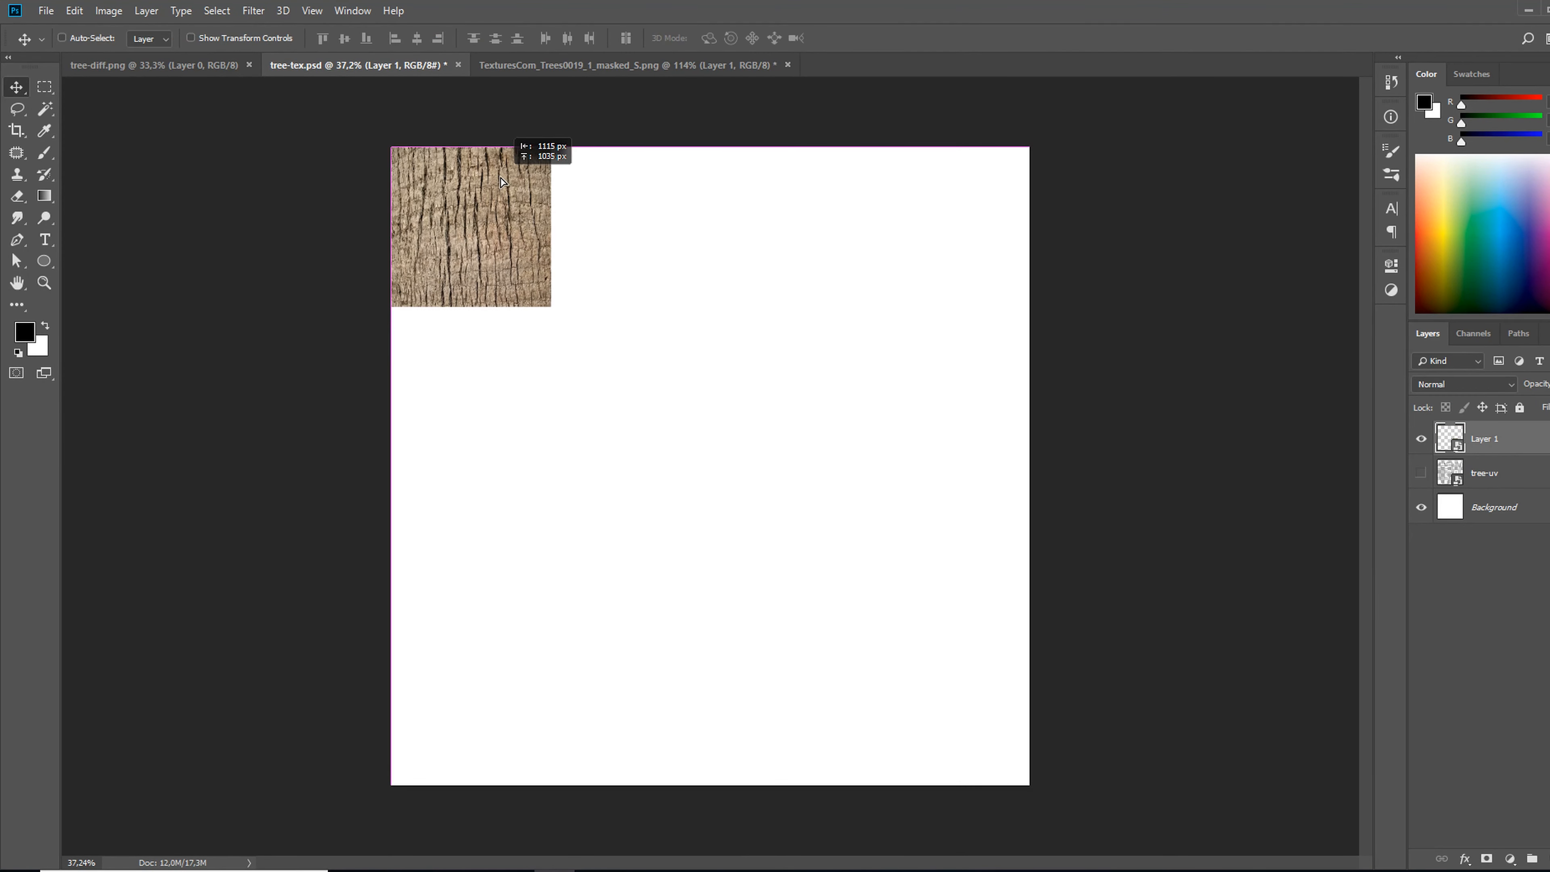
Step: Duplicate the bark tile, flip the copy horizontally, and place it directly beside the first tile
key(ctrl+j)
key(ctrl+t)
right_click(529, 229)
click(577, 428)
drag(493, 294, 719, 343)
ctrl+double_click(512, 172)
key(Return)
drag(672, 280, 690, 376)
Step: Duplicate the mirrored pair of bark tiles to complete the top row of four
alt+drag(448, 421, 1022, 421)
drag(1062, 428, 928, 354)
alt+scroll(928, 354, down, 3)
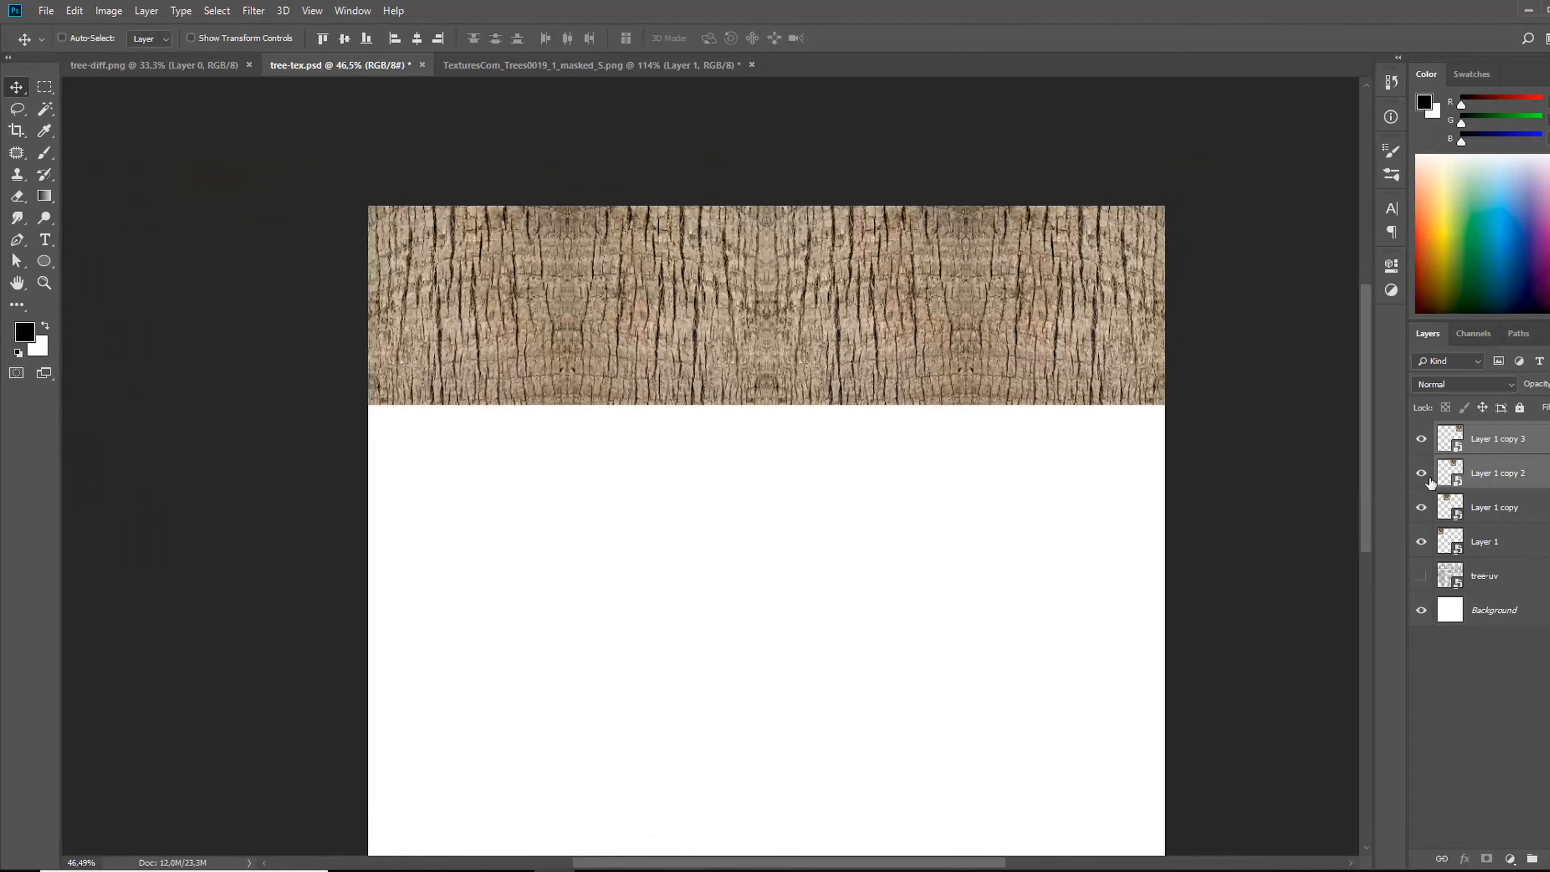
Step: Flip a copy of the four-tile bark row vertically and place it directly below the first row
right_click(806, 351)
click(843, 575)
drag(839, 323, 838, 519)
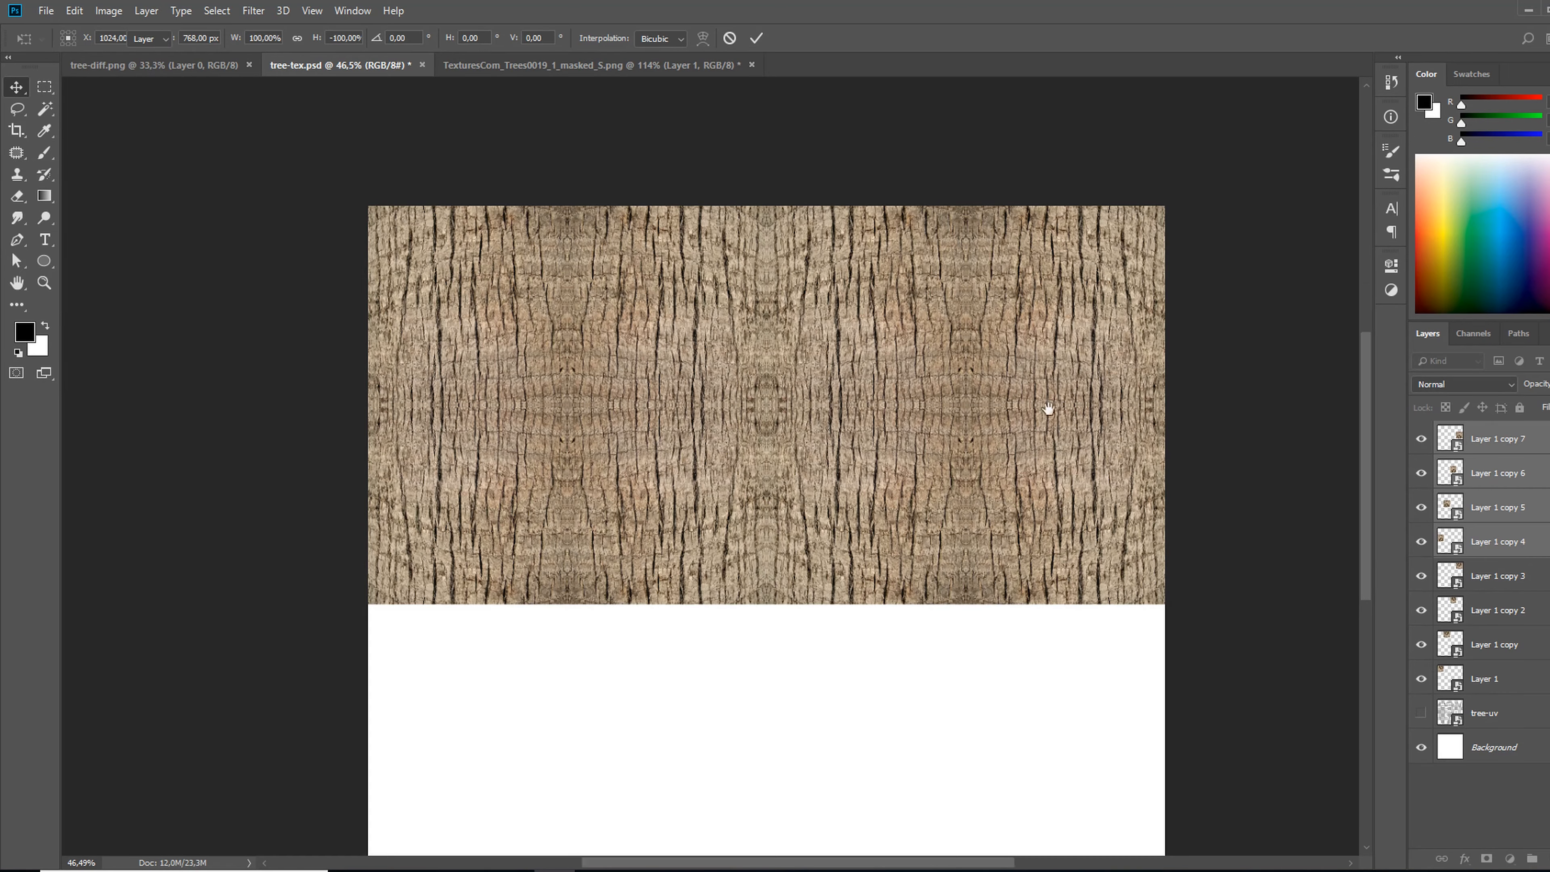
key(Return)
Step: Duplicate the two bark rows to fill the lower half of the canvas and save the file
key(ctrl+minus)
alt+drag(814, 293, 814, 579)
alt+scroll(847, 573, up, 1)
mouse_move(997, 536)
mouse_down()
mouse_move(990, 488)
mouse_move(982, 572)
mouse_move(997, 512)
mouse_move(1023, 530)
mouse_move(1012, 436)
mouse_move(1007, 585)
mouse_move(990, 554)
mouse_up()
key(ctrl+s)
click(998, 252)
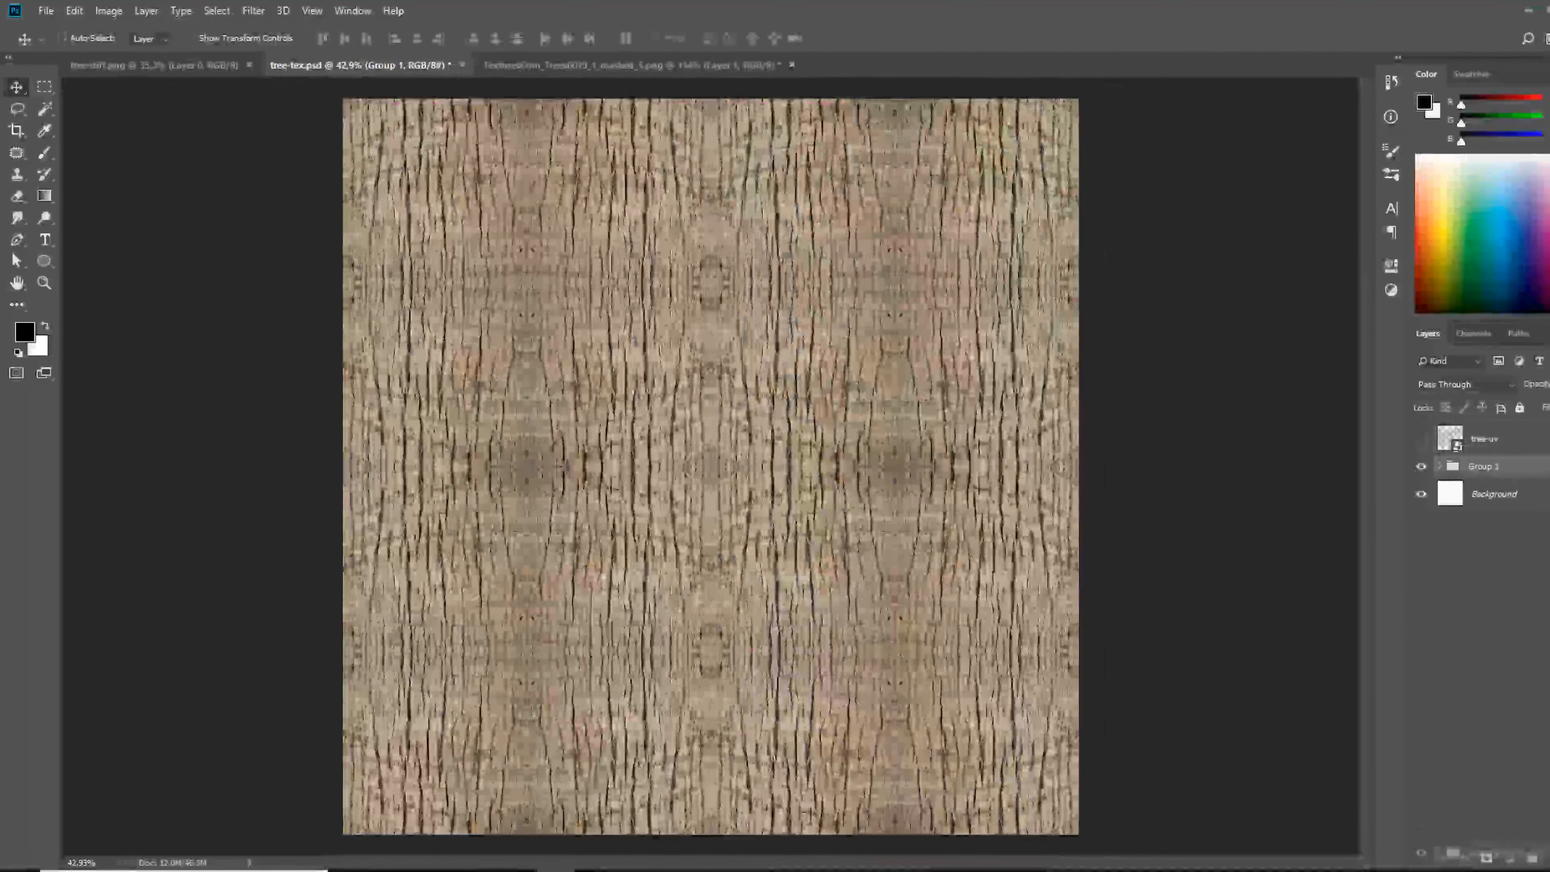
Step: Increase the contrast of the merged bark texture with a Curves adjustment
key(ctrl+m)
drag(1081, 667, 1082, 679)
drag(1184, 565, 1201, 518)
click(1449, 459)
Step: Apply the Dry Brush filter to the duplicated bark layer, after previewing Palette Knife and Watercolor in the Filter Gallery
click(255, 7)
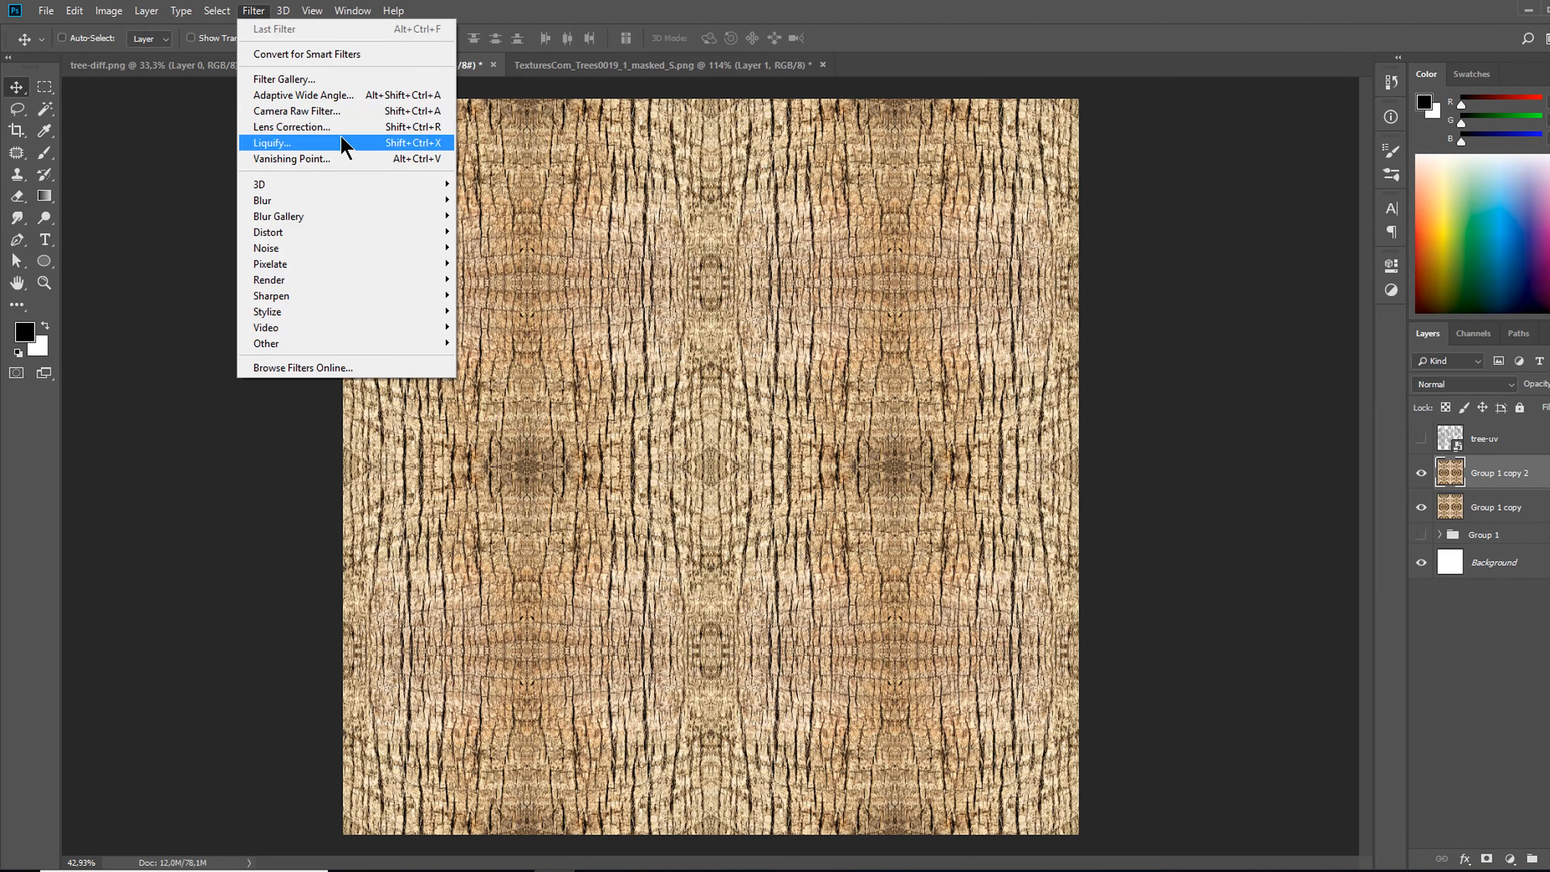
click(284, 79)
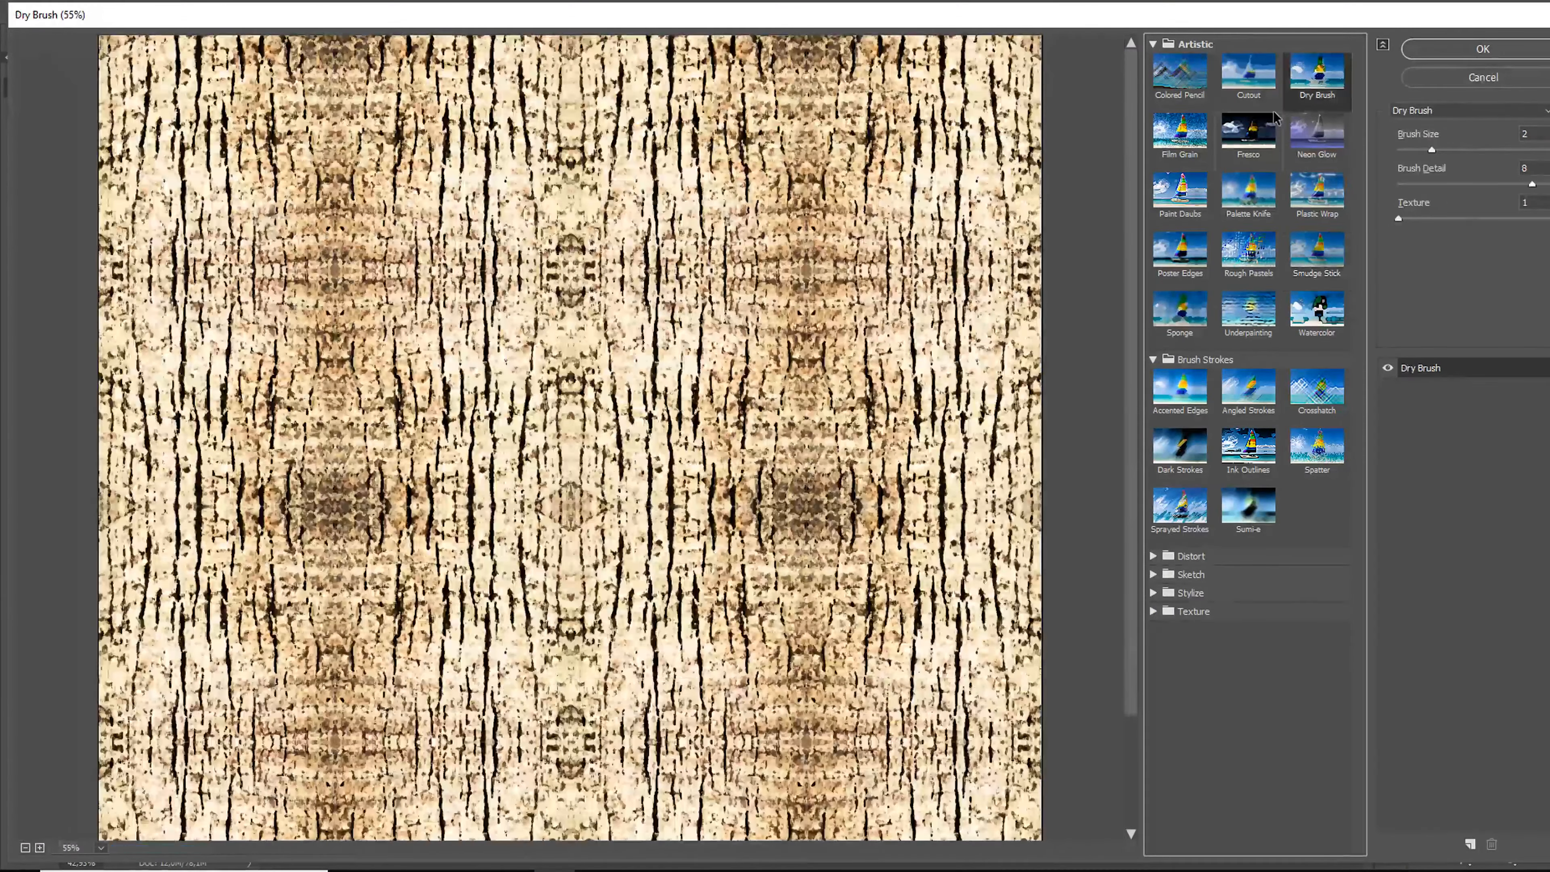
click(1248, 190)
click(1317, 310)
click(1317, 74)
click(1443, 50)
Step: Make a desaturated copy of the bark layer and adjust its contrast with Curves
click(1474, 391)
click(1468, 433)
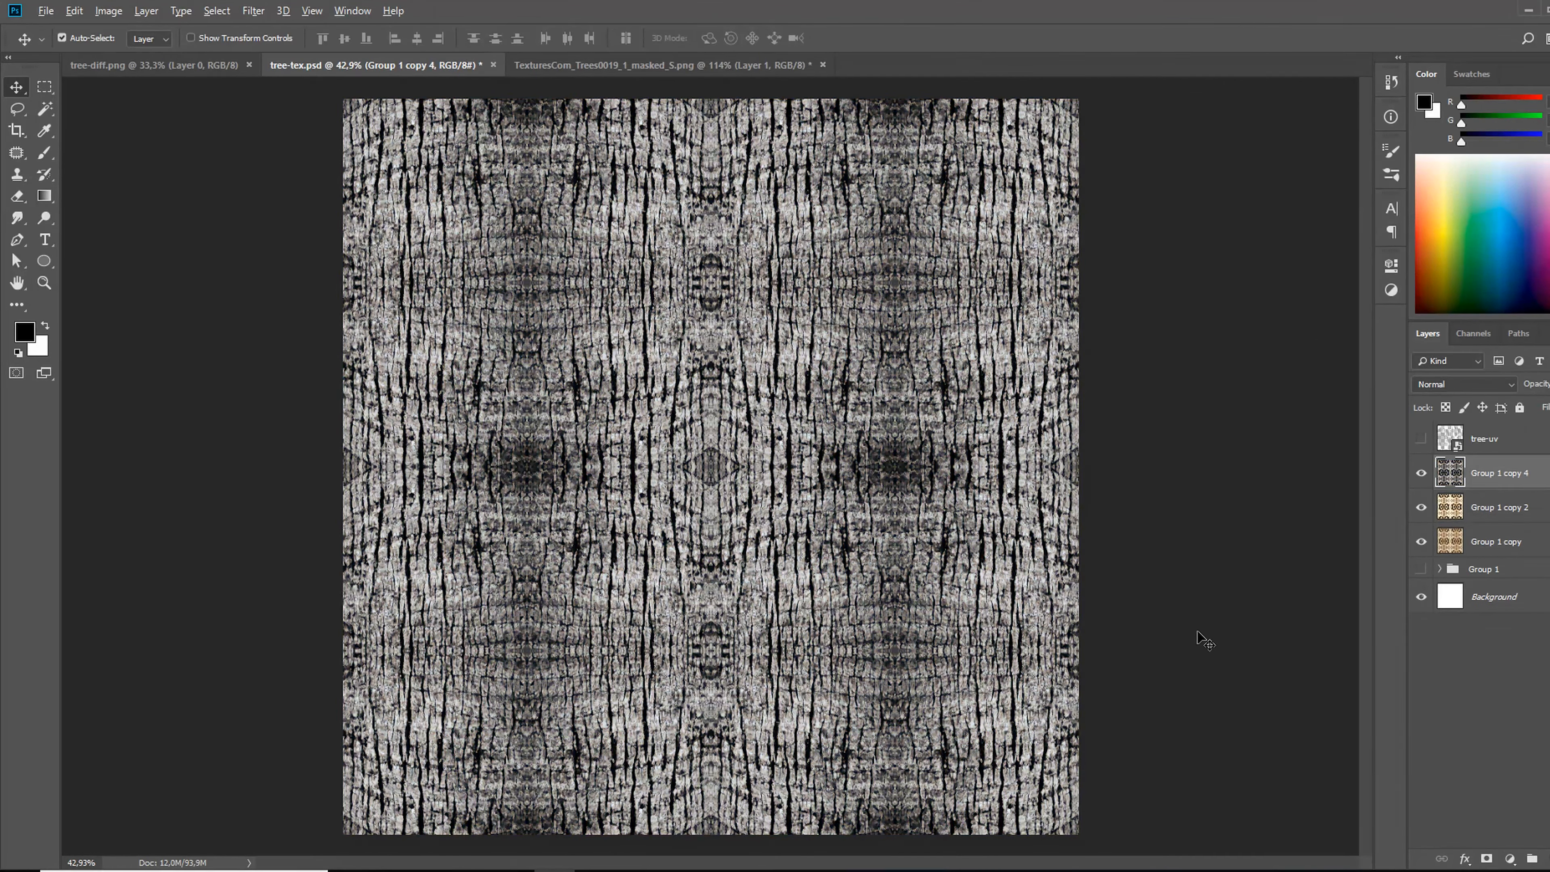
key(ctrl+m)
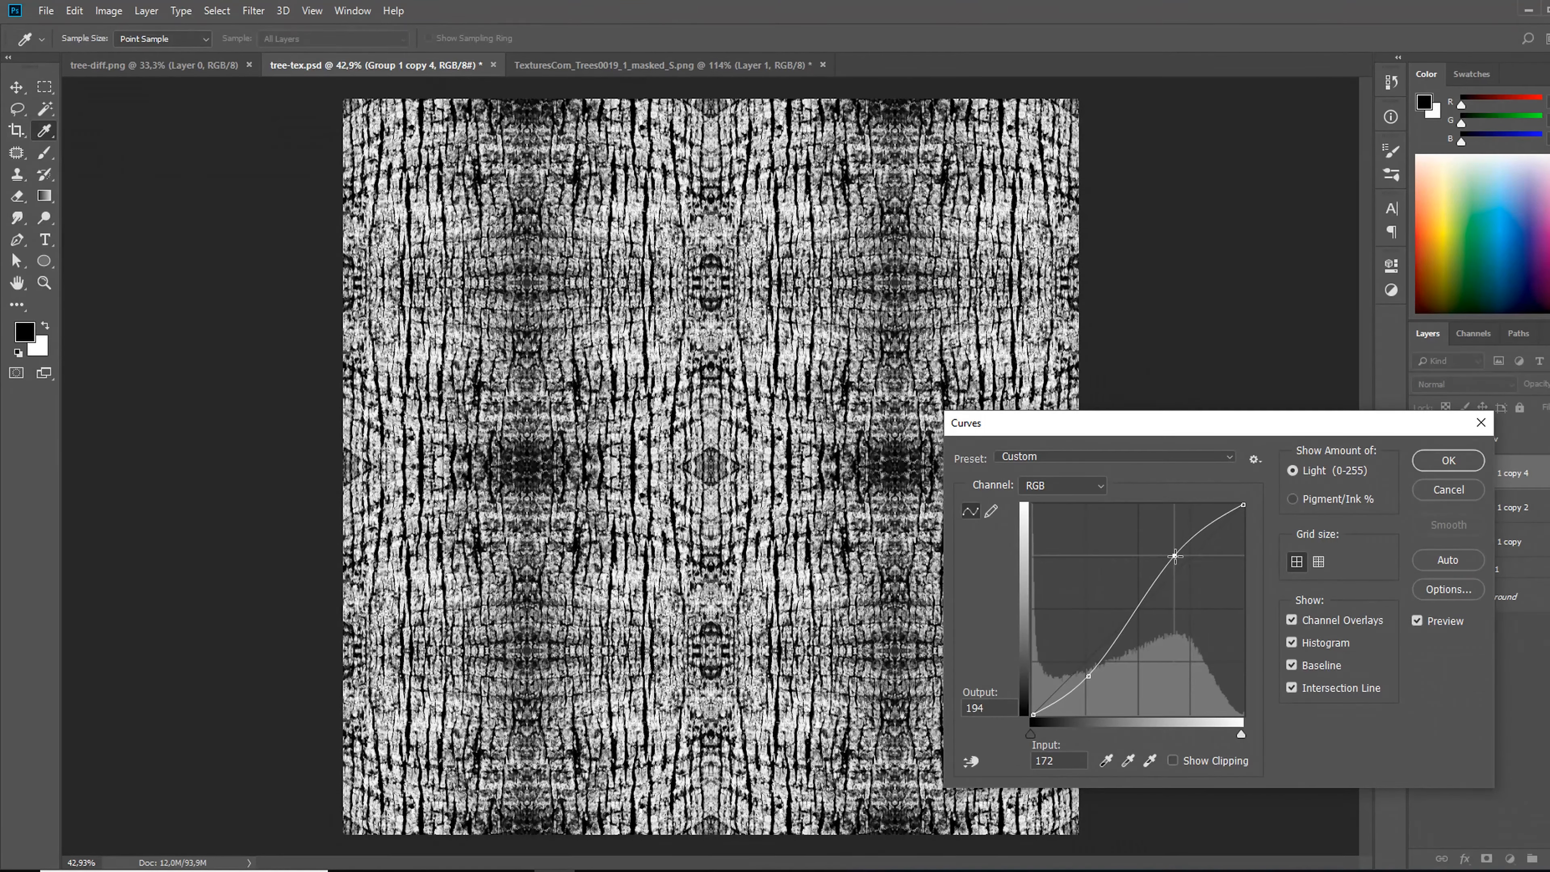
drag(1173, 557, 1199, 576)
drag(1173, 628, 1179, 645)
click(1434, 465)
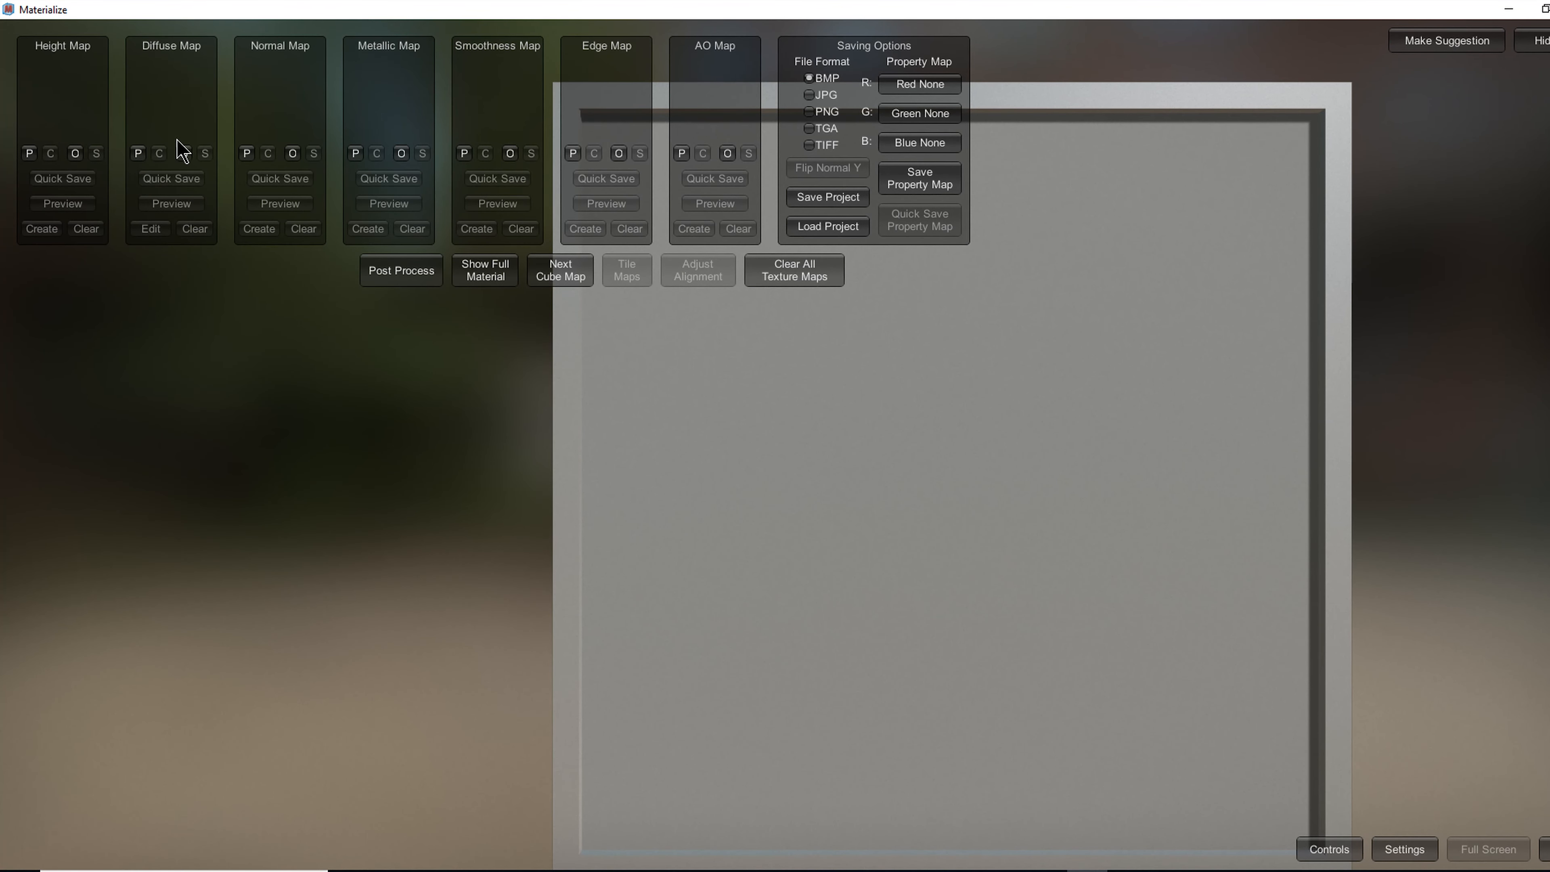
Step: Load the tree bark texture as the diffuse map and generate a height map from it
click(183, 152)
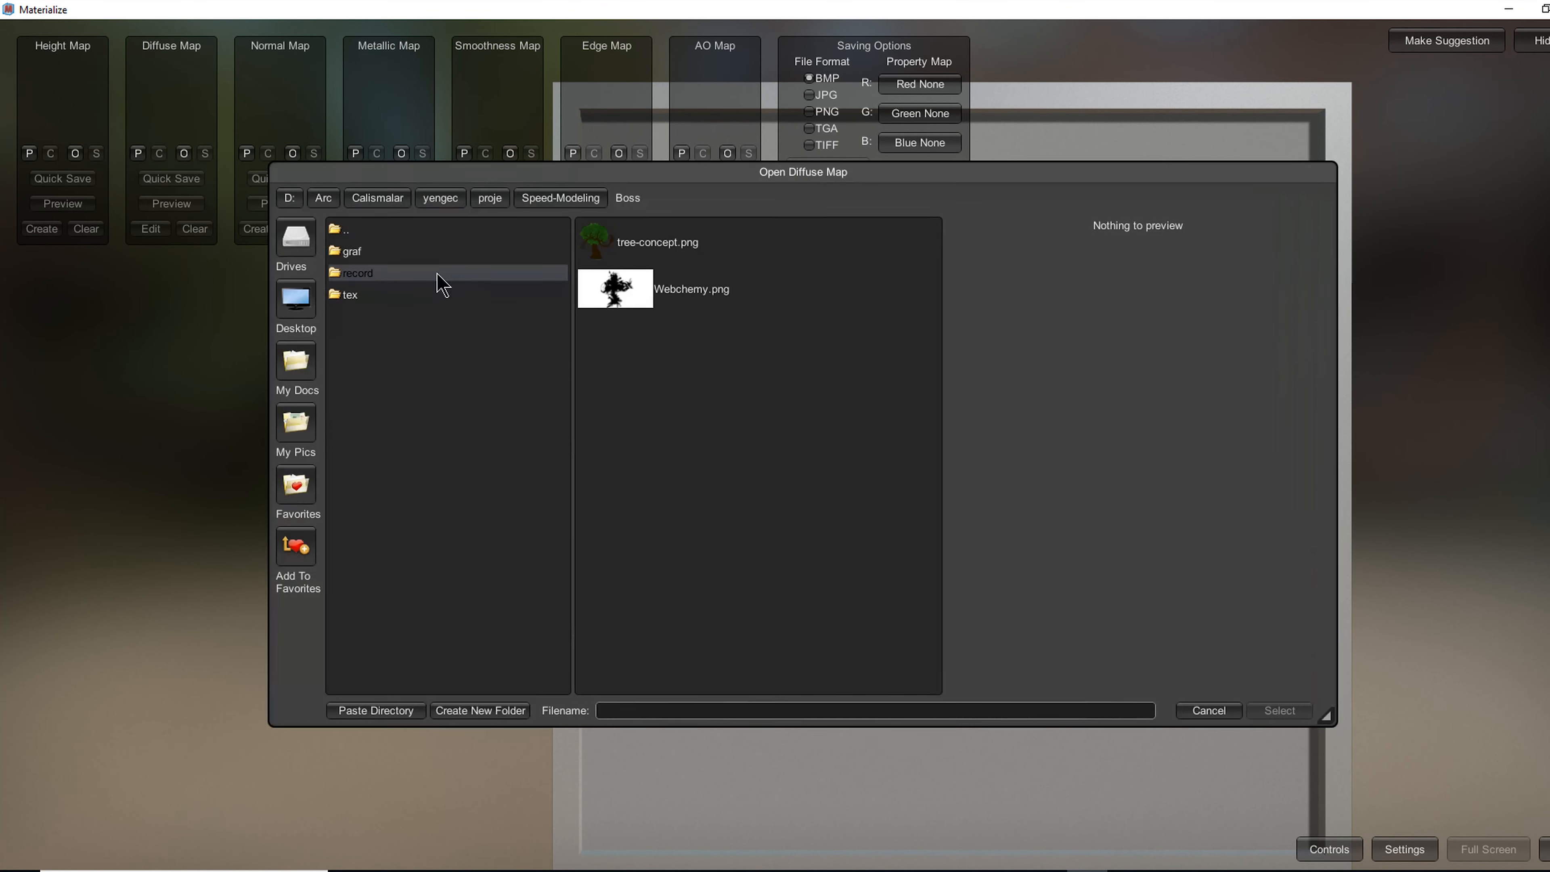
double_click(752, 586)
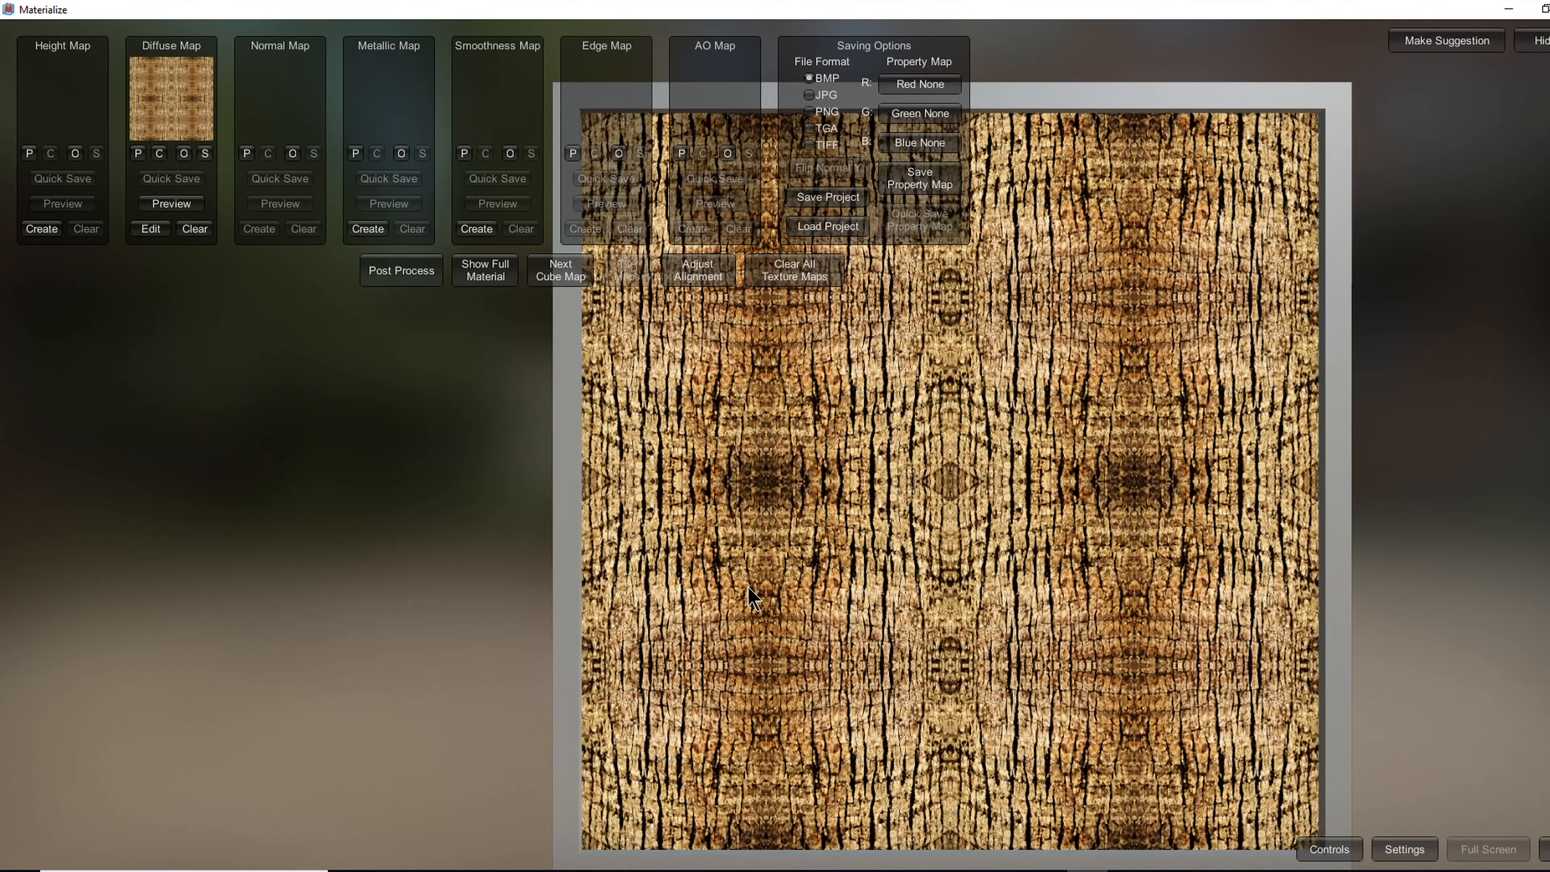
click(42, 228)
click(211, 741)
Step: Generate a normal map from the height map with the Mids preset, and create an AO map
click(258, 228)
click(238, 454)
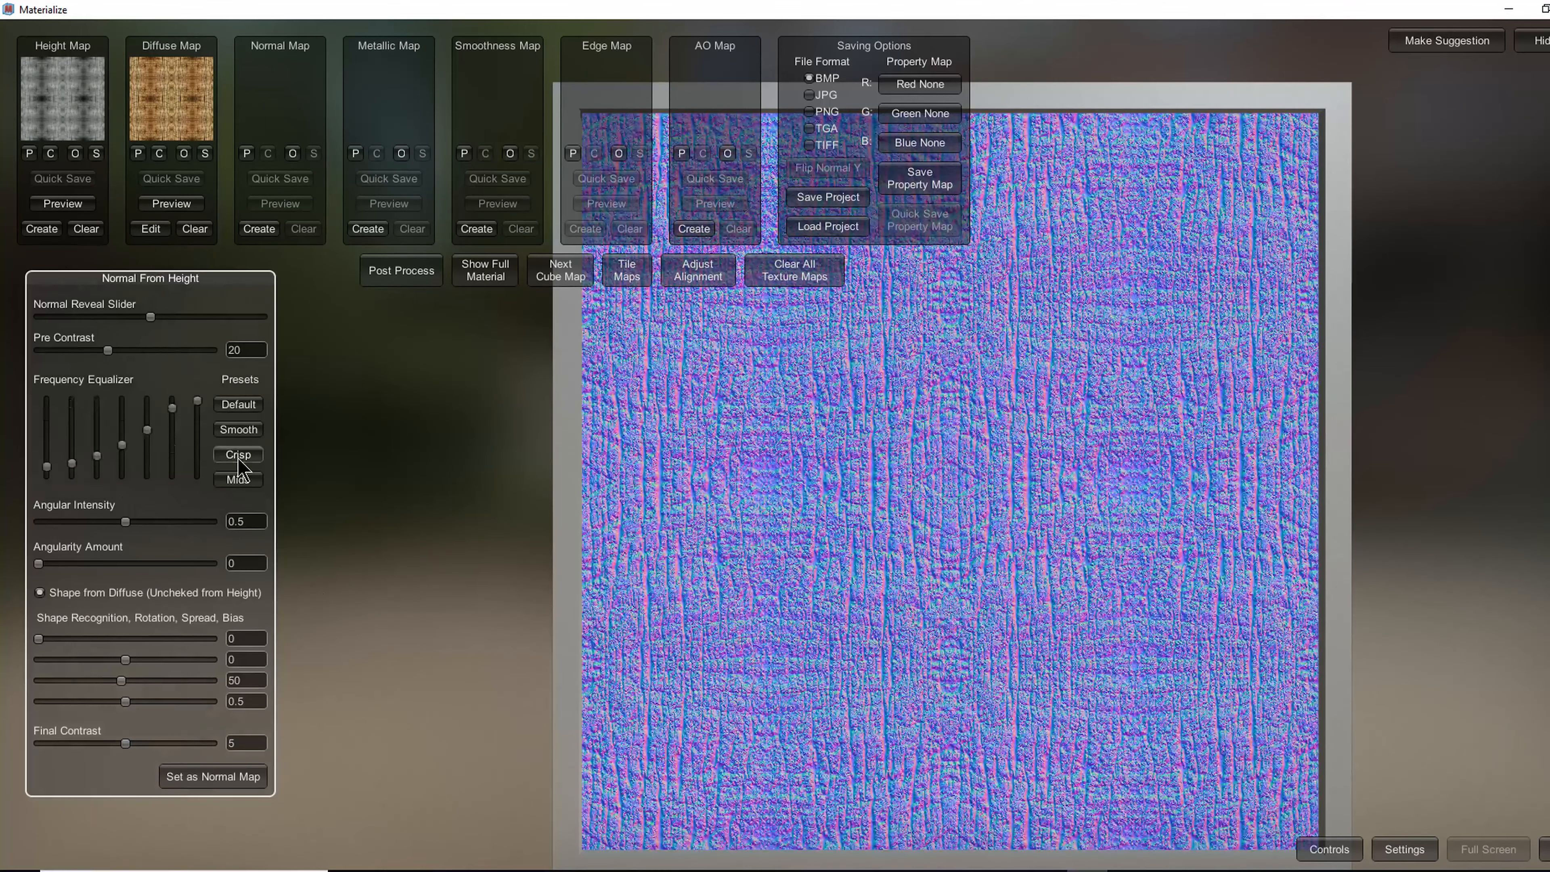
click(238, 479)
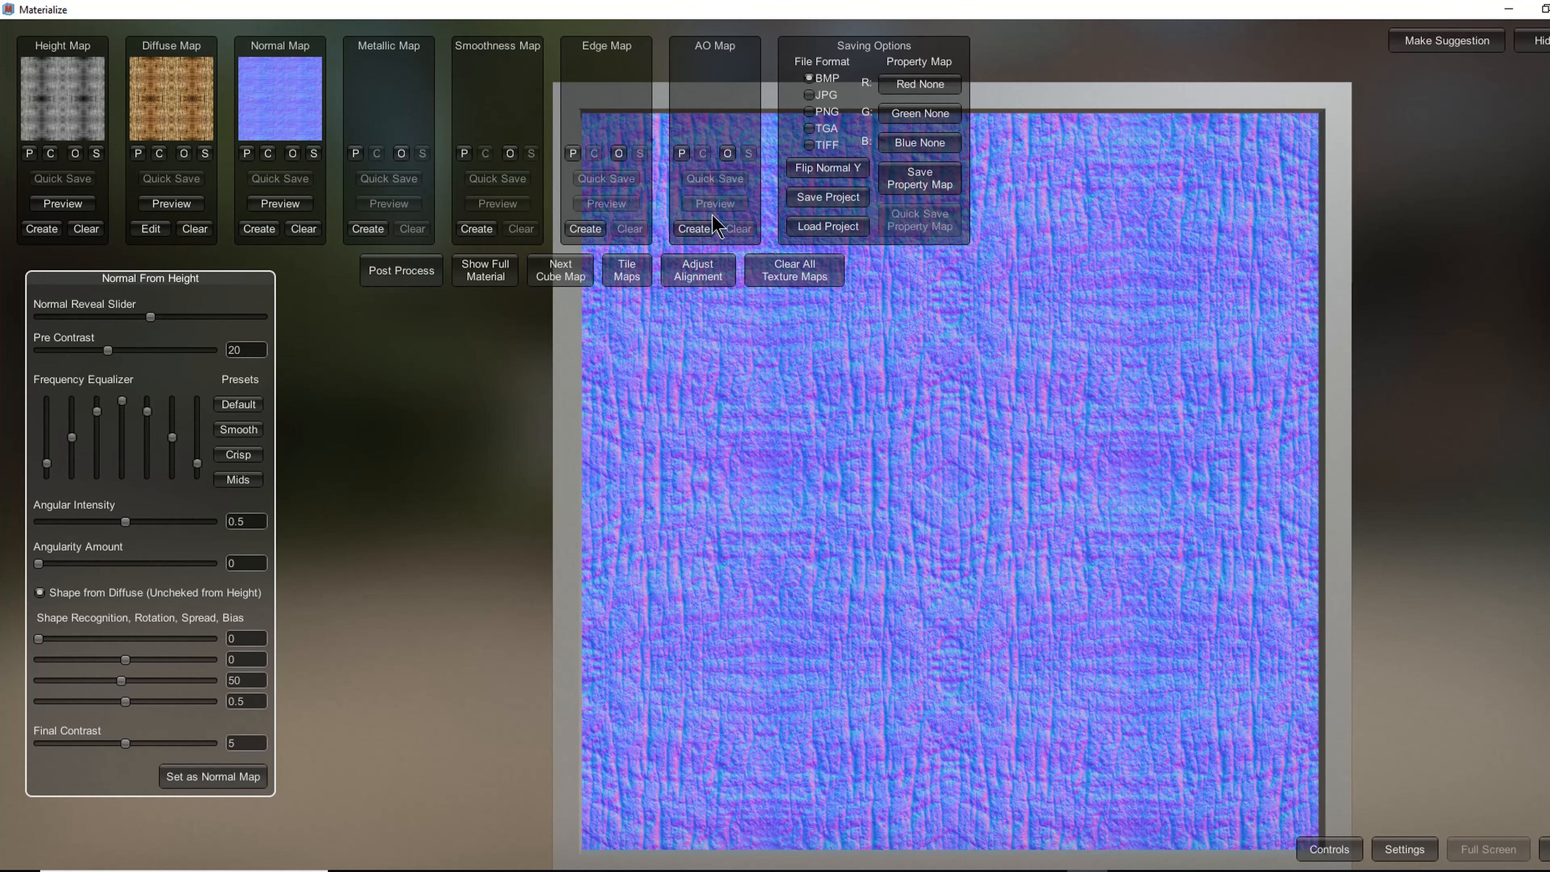
click(708, 228)
Step: Save the normal map as tree-normal and save the AO map as tree-ao
click(313, 153)
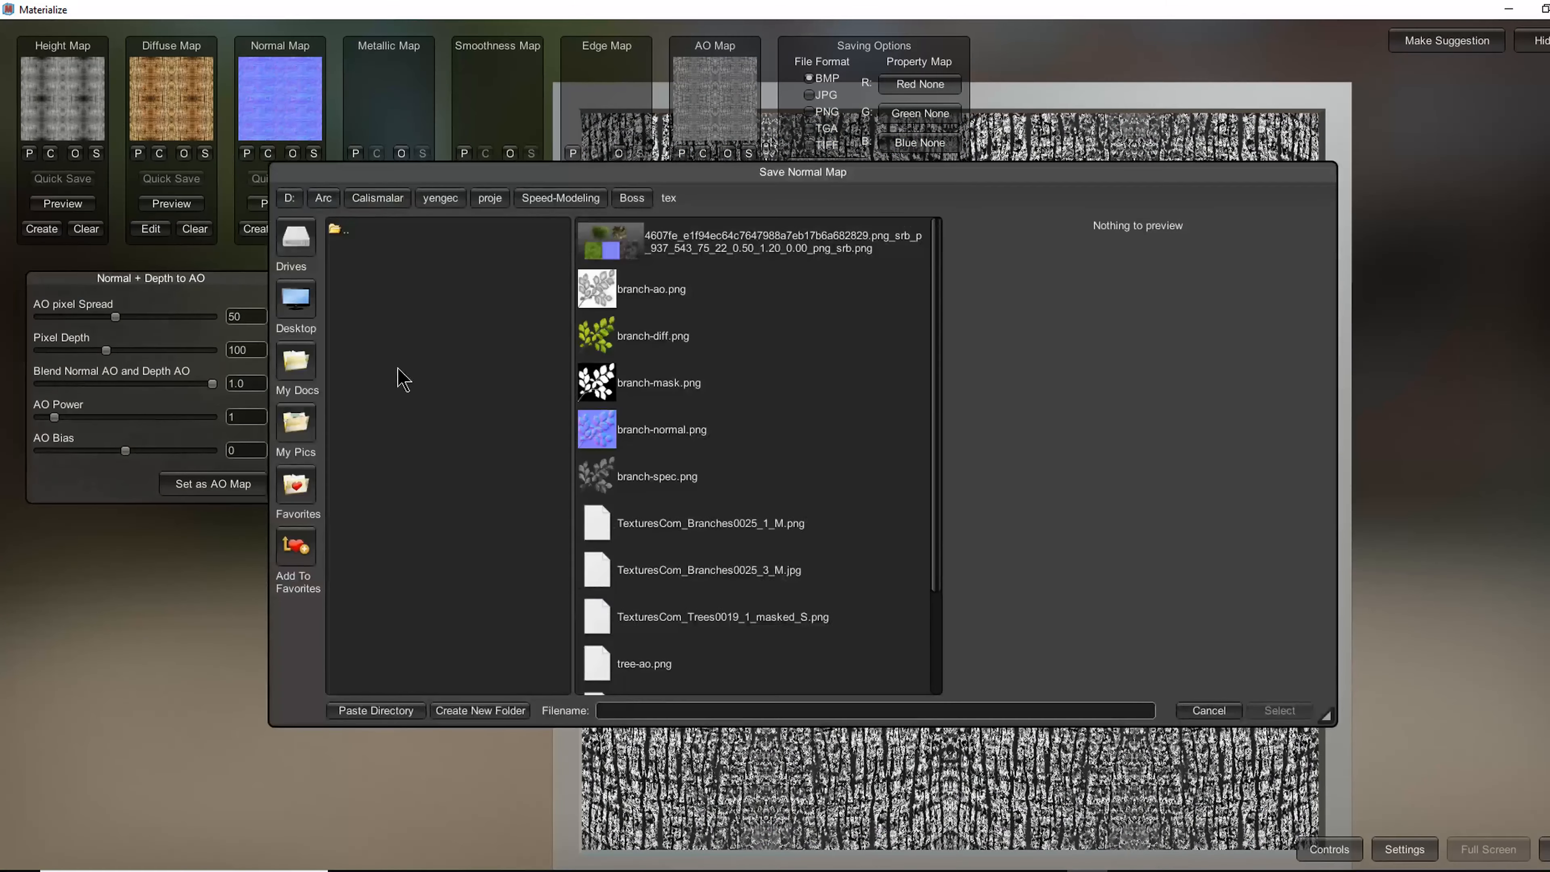
click(1279, 711)
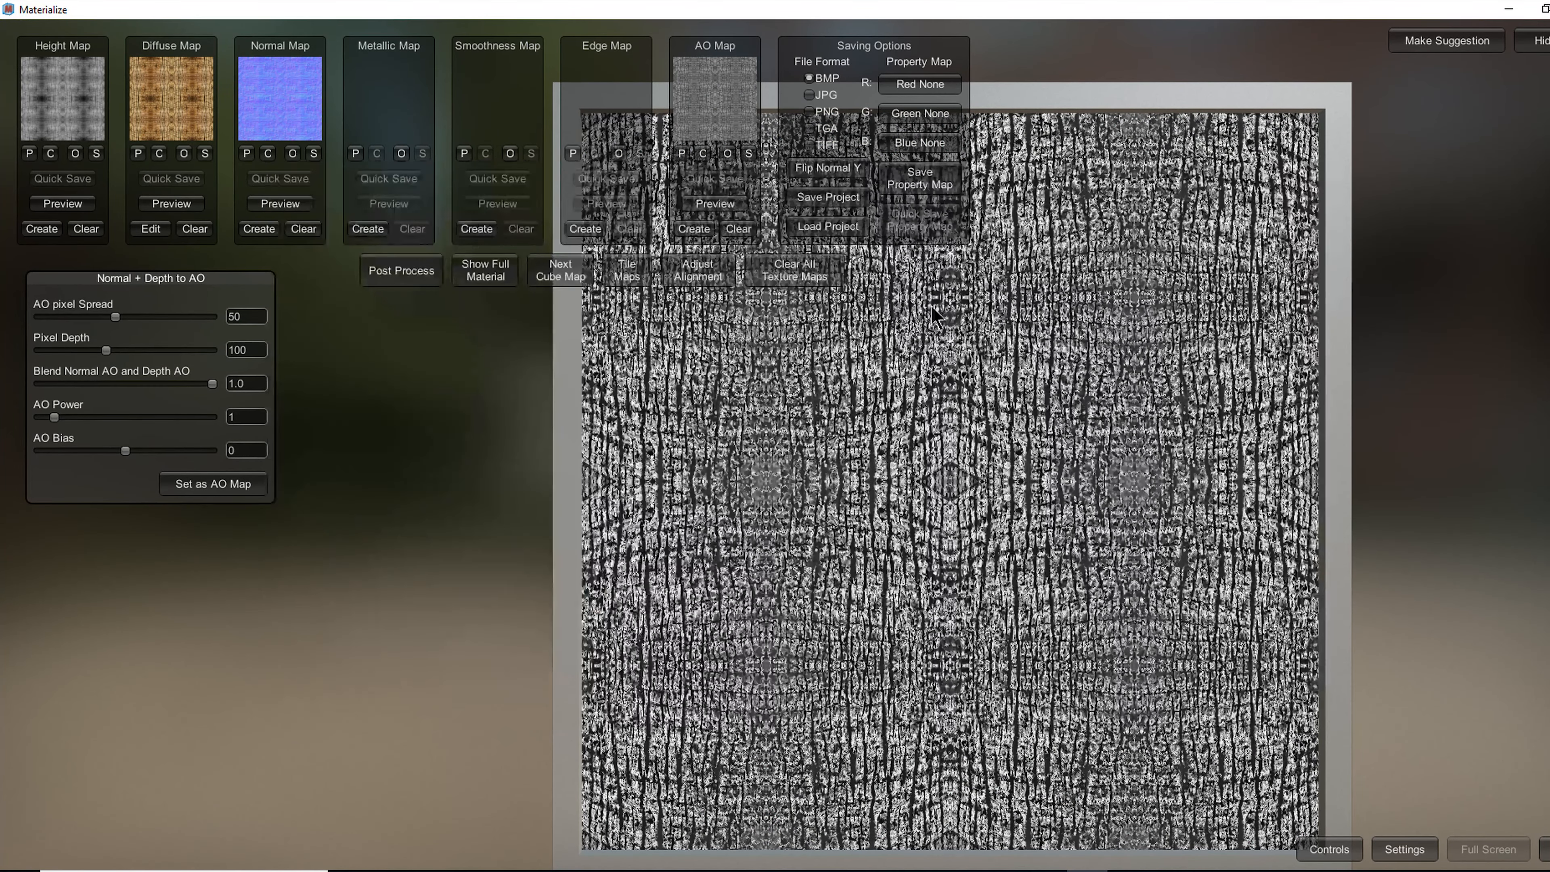
click(314, 153)
click(667, 710)
text(tree-normal)
key(Return)
click(749, 154)
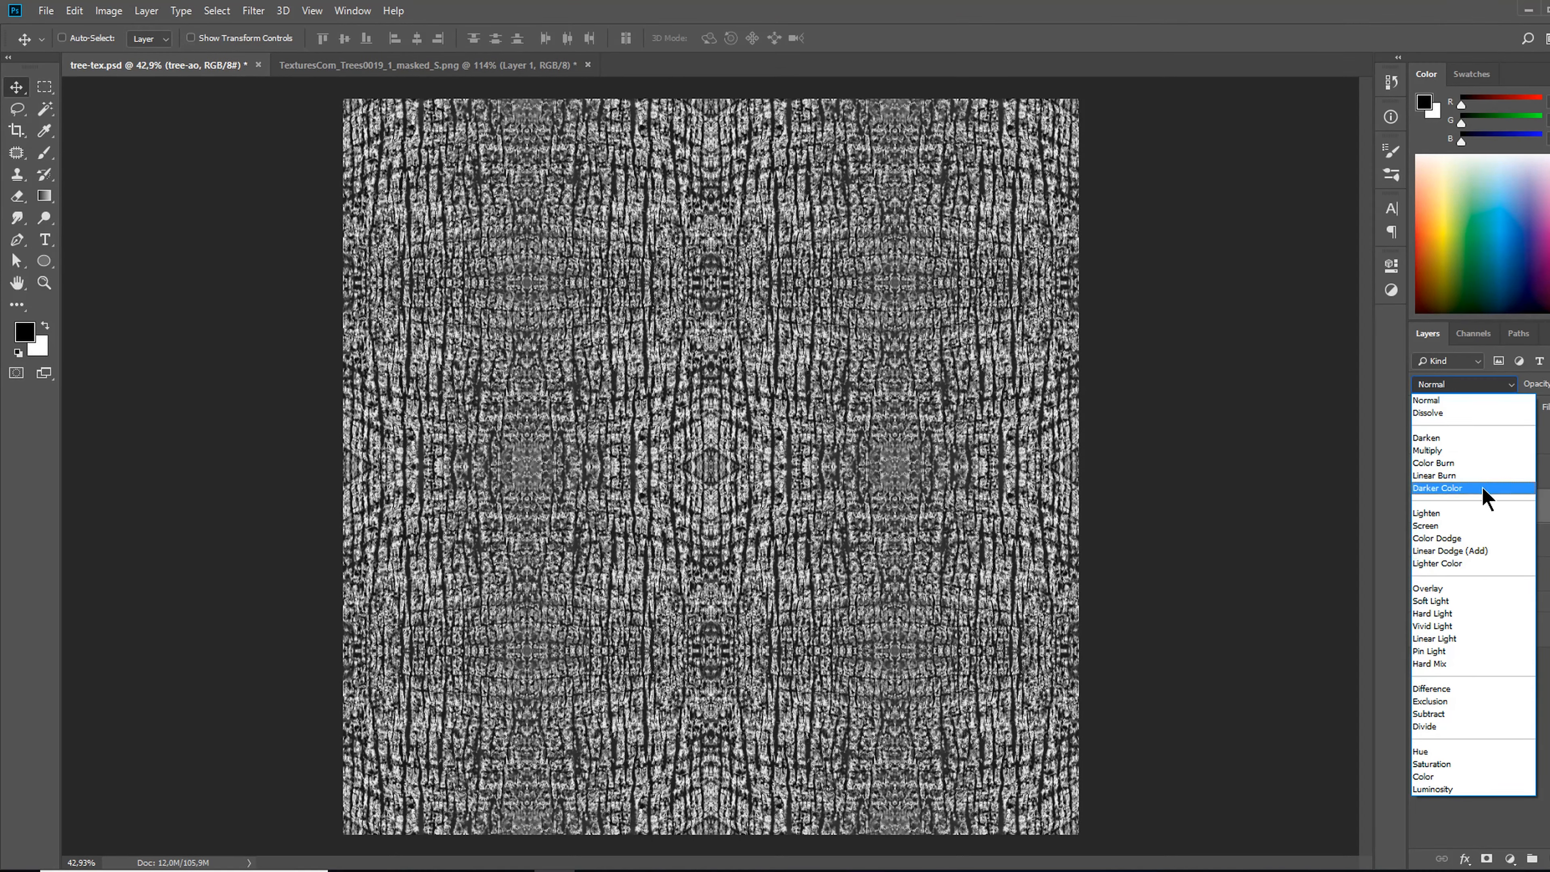
Step: In Photoshop, set the tree-ao layer's blend mode to Multiply after trying Overlay, and hide the layer
click(1481, 487)
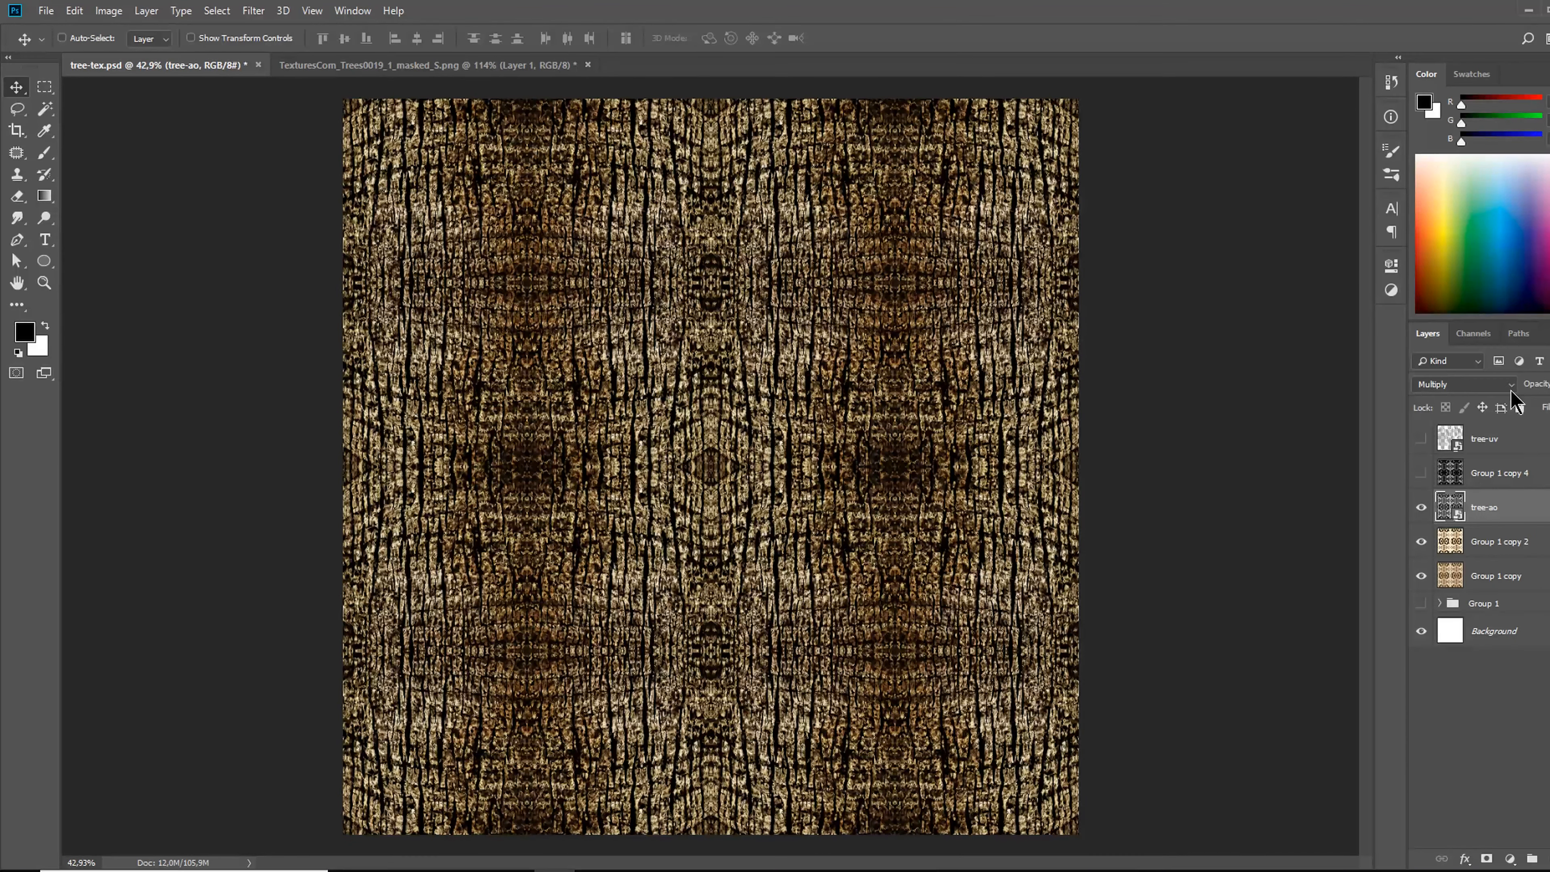
click(1511, 386)
click(1431, 588)
click(1484, 384)
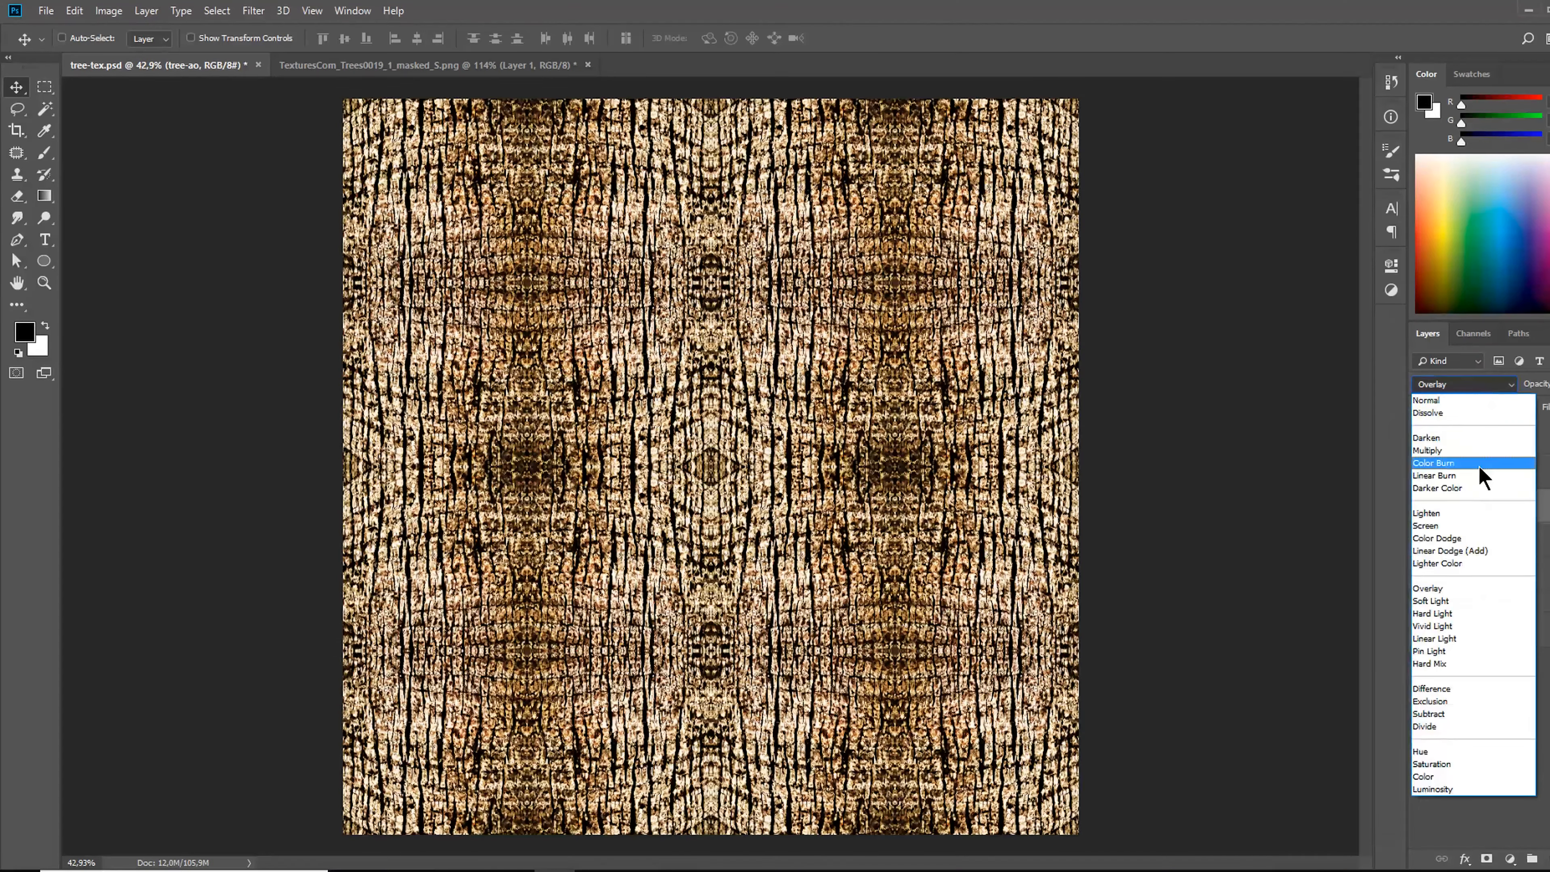
click(1483, 451)
click(1421, 507)
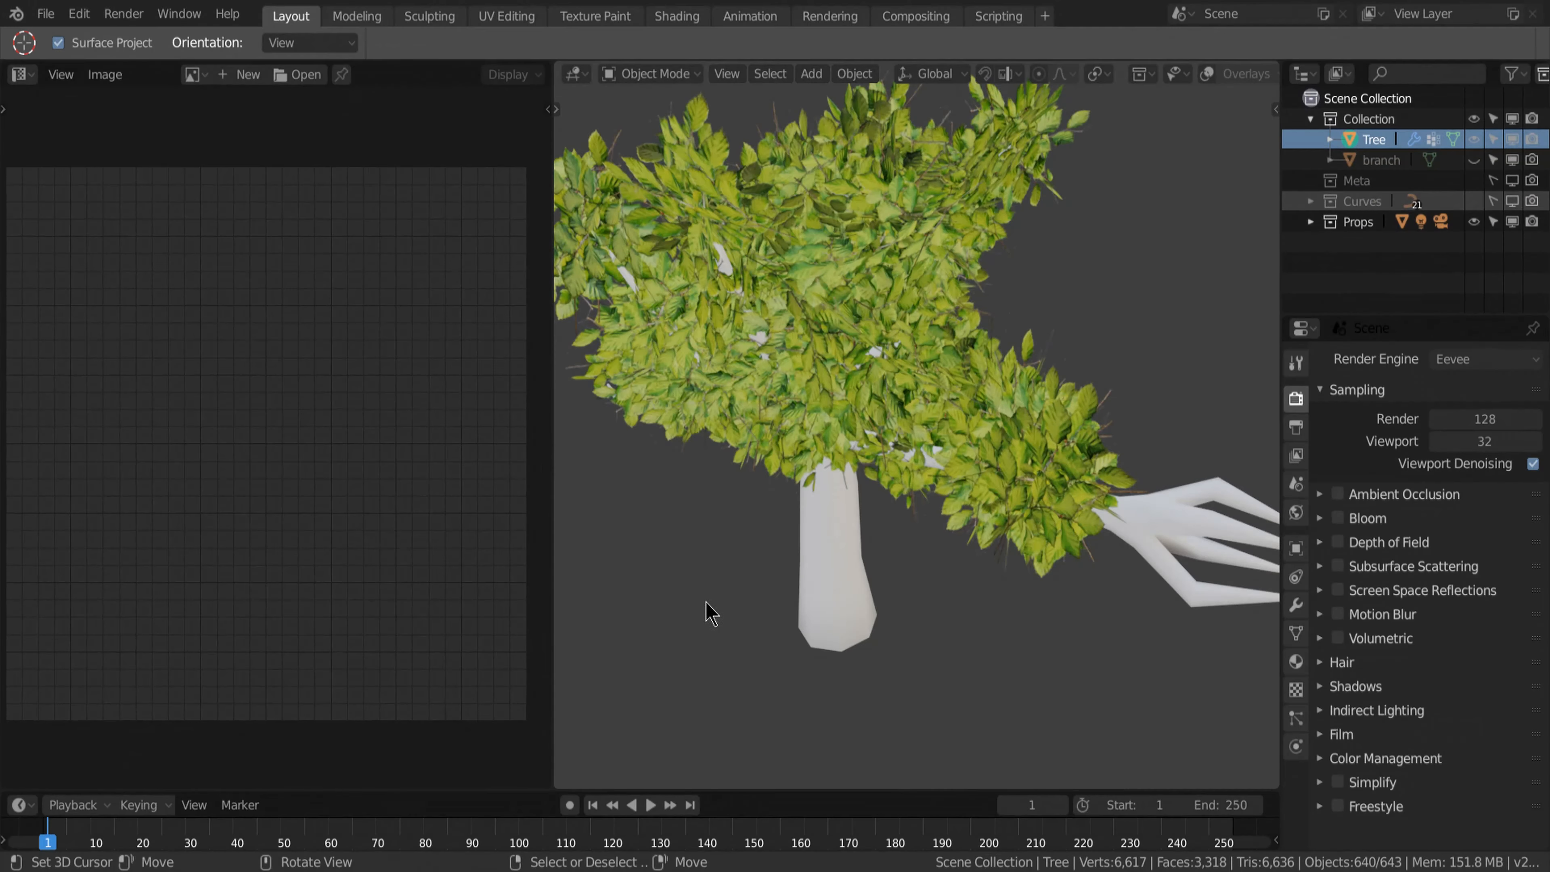
Step: In Blender, add tree-diff.png and tree-normal.png as image texture nodes in the Tree material's shader graph
click(23, 75)
click(64, 216)
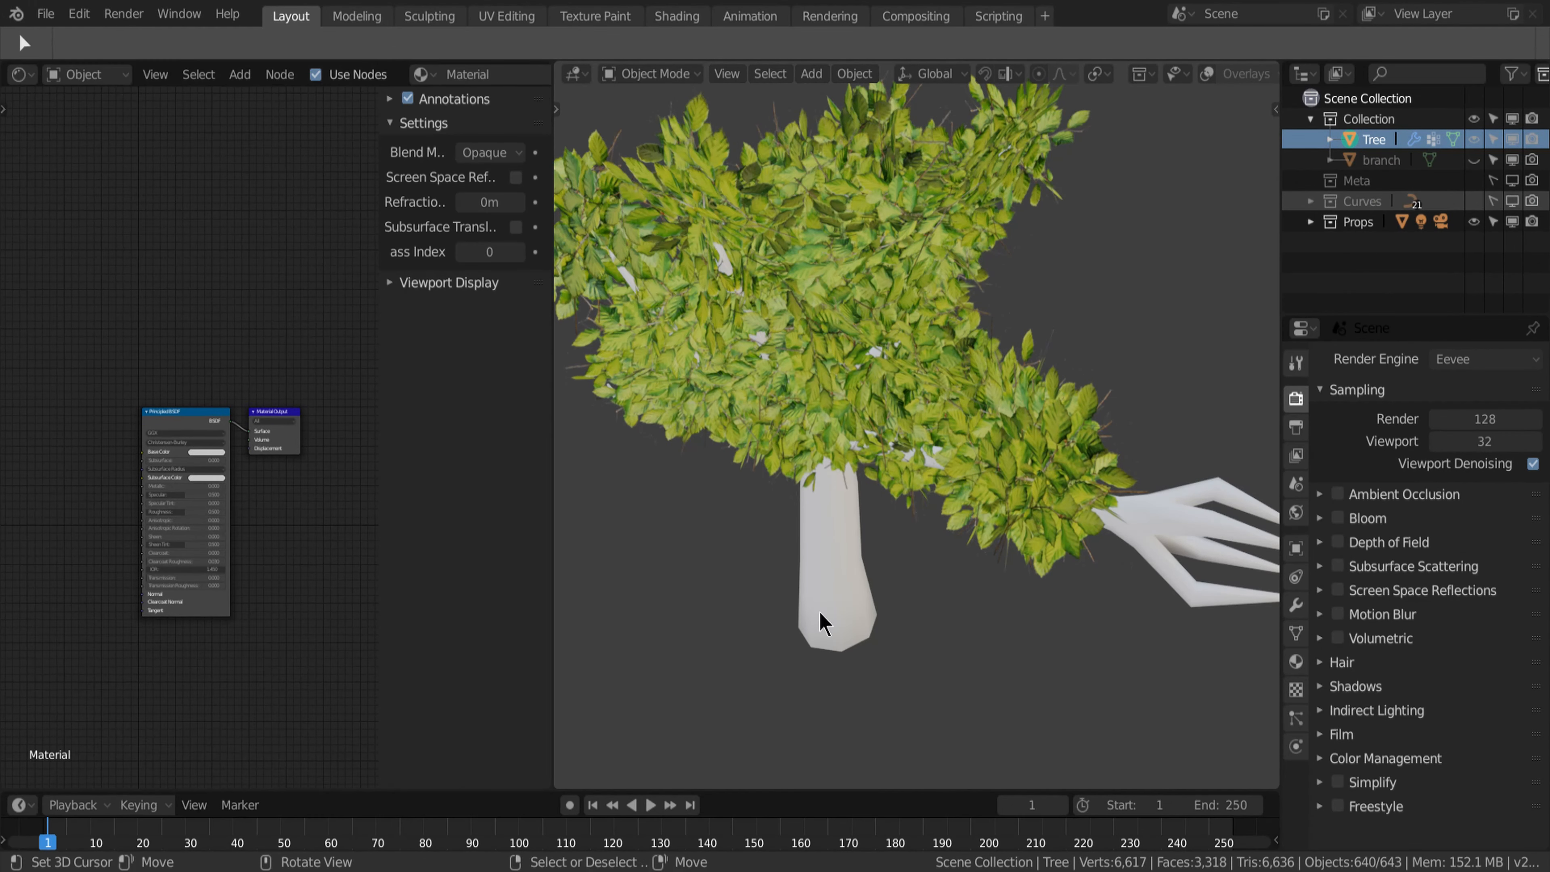
drag(611, 422, 26, 414)
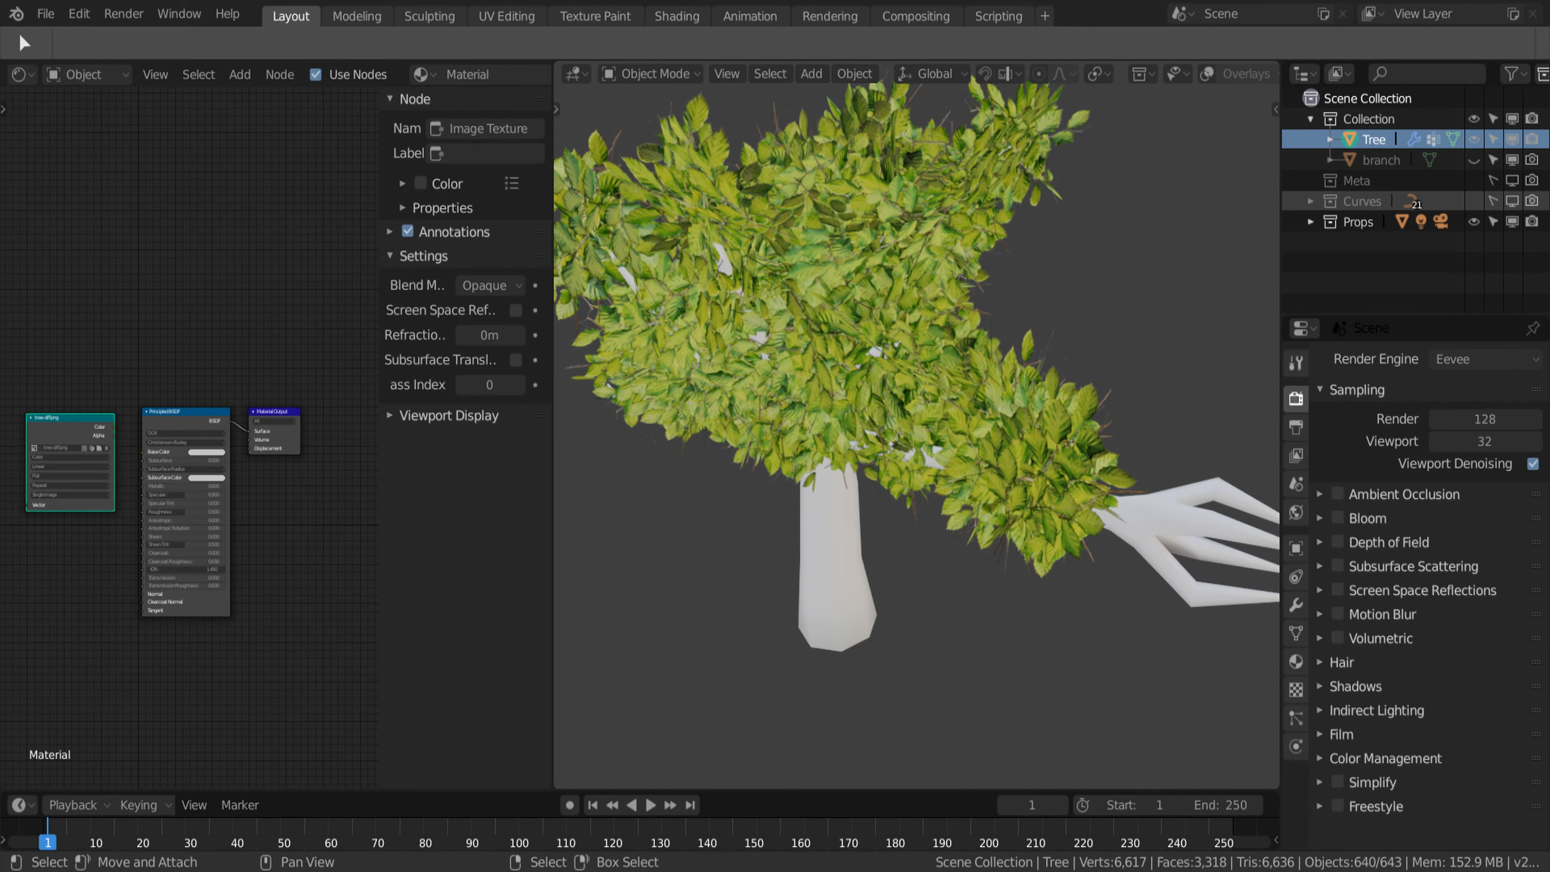
middle_drag(65, 538, 206, 526)
drag(211, 408, 118, 370)
drag(195, 586, 83, 545)
key(shift+a)
middle_drag(140, 454, 228, 453)
key(n)
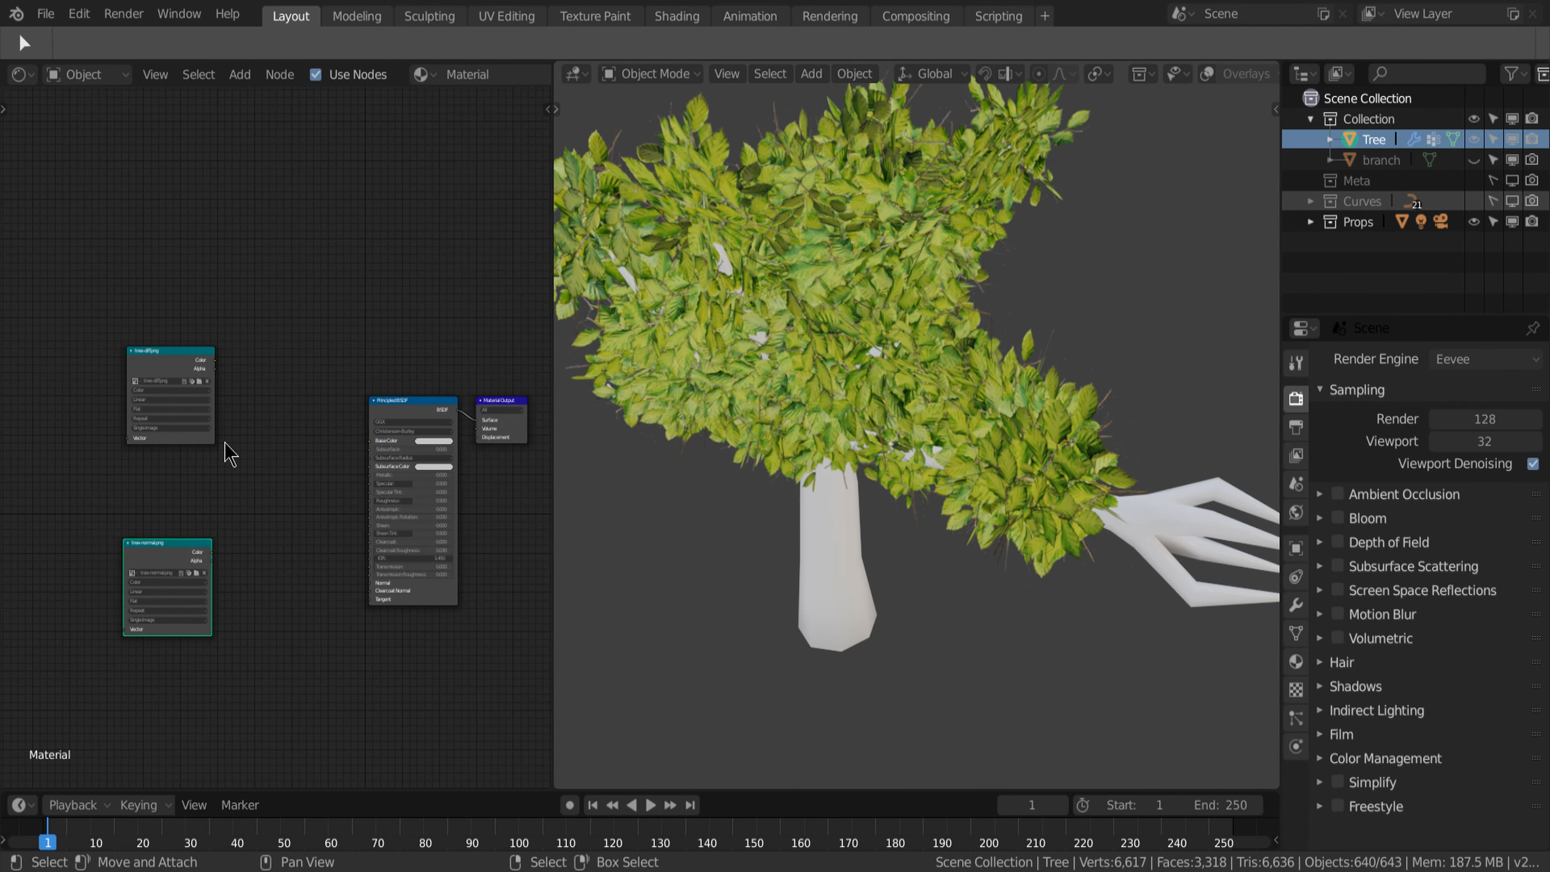
scroll(285, 449, up, 6)
key(shift+a)
click(283, 484)
text(normal)
key(Return)
key(Escape)
Step: Add a Normal Map node and connect tree-normal.png through it to the Principled BSDF's Normal input
key(shift+a)
click(282, 484)
text(normal)
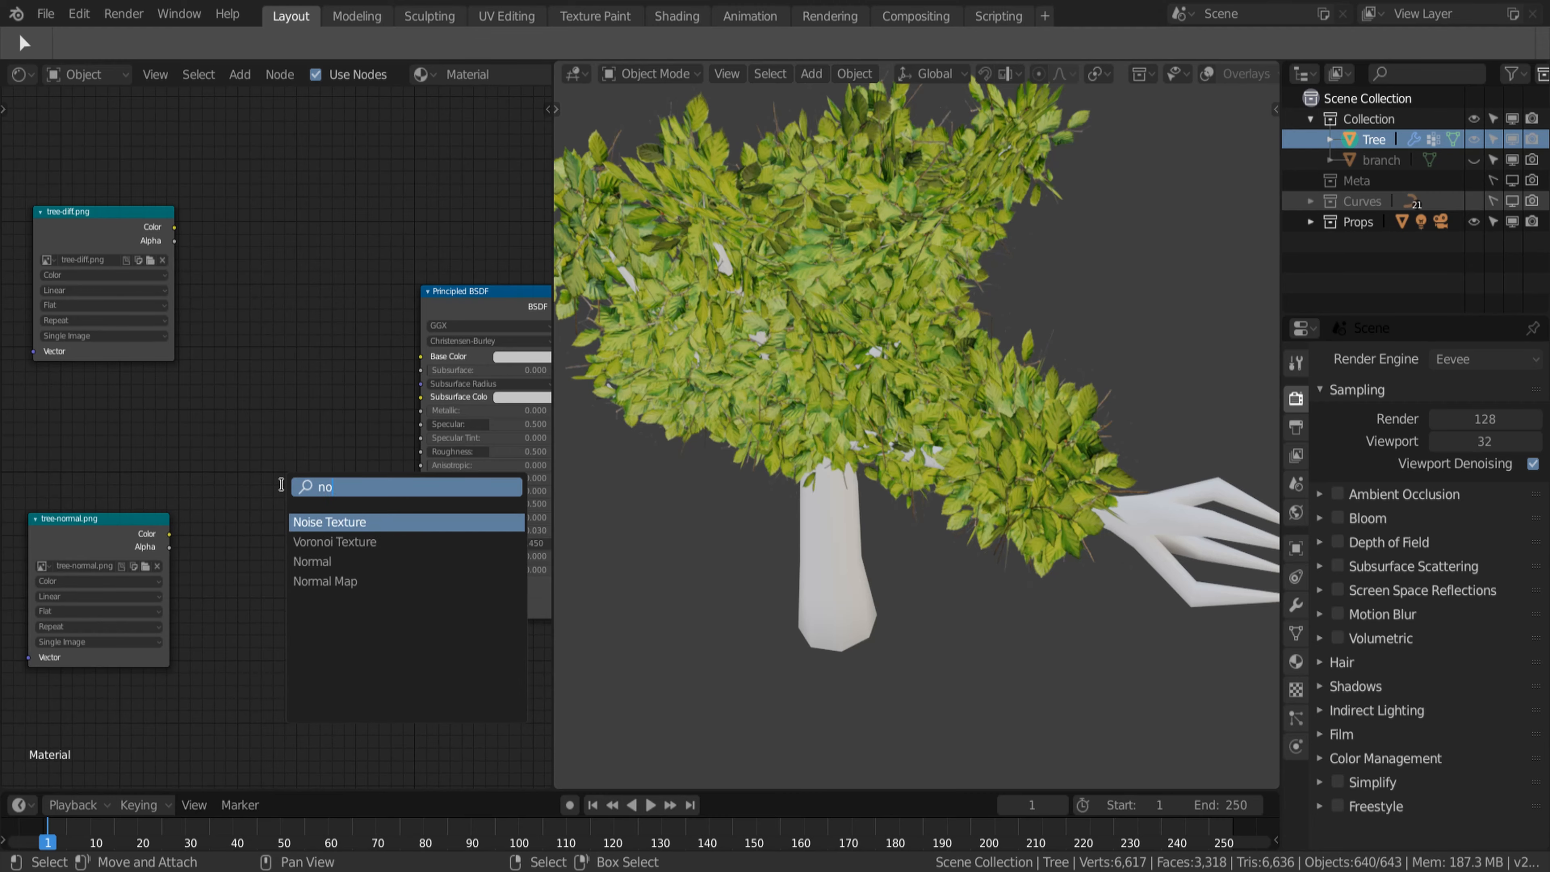
key(Down)
key(Return)
click(258, 531)
drag(169, 534, 257, 623)
drag(421, 589, 421, 586)
Step: Connect the tree-diff.png color output to the Principled BSDF's Base Color
middle_drag(270, 384, 253, 451)
drag(159, 295, 161, 298)
middle_drag(916, 550, 950, 594)
drag(93, 304, 117, 274)
scroll(867, 614, up, 3)
Step: Examine the bark texture image in the image editor and return to the material's node graph
middle_drag(266, 487, 295, 429)
click(95, 532)
click(21, 74)
click(131, 160)
click(225, 74)
click(290, 282)
click(226, 74)
click(22, 73)
click(131, 199)
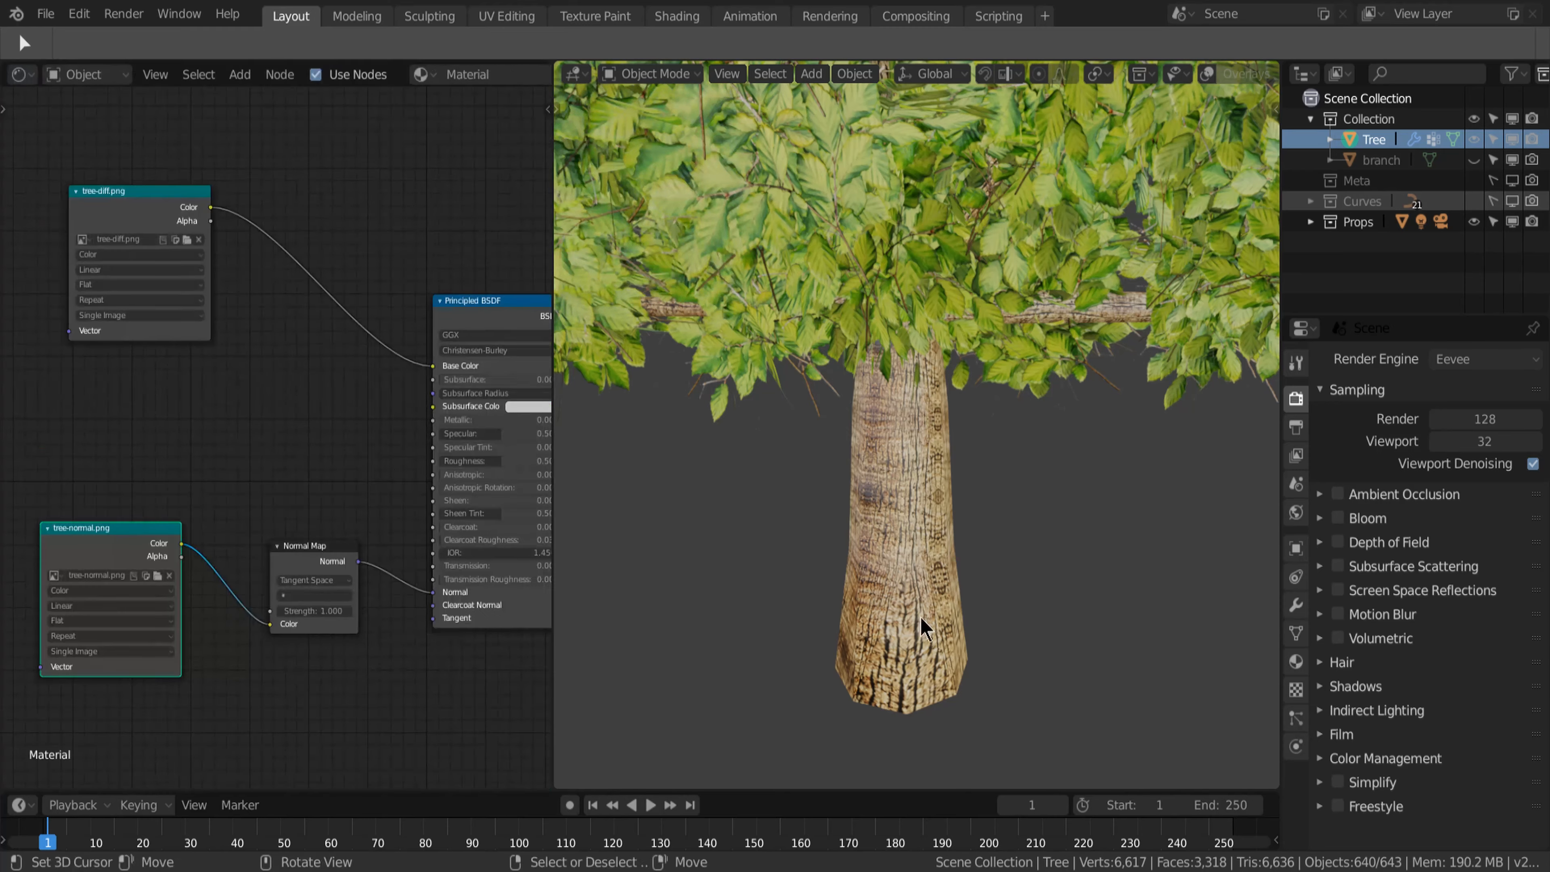
Step: Set the bark material's Roughness to 1.000
middle_drag(923, 623, 927, 586)
middle_drag(495, 425, 343, 412)
scroll(343, 411, up, 3)
drag(354, 456, 455, 456)
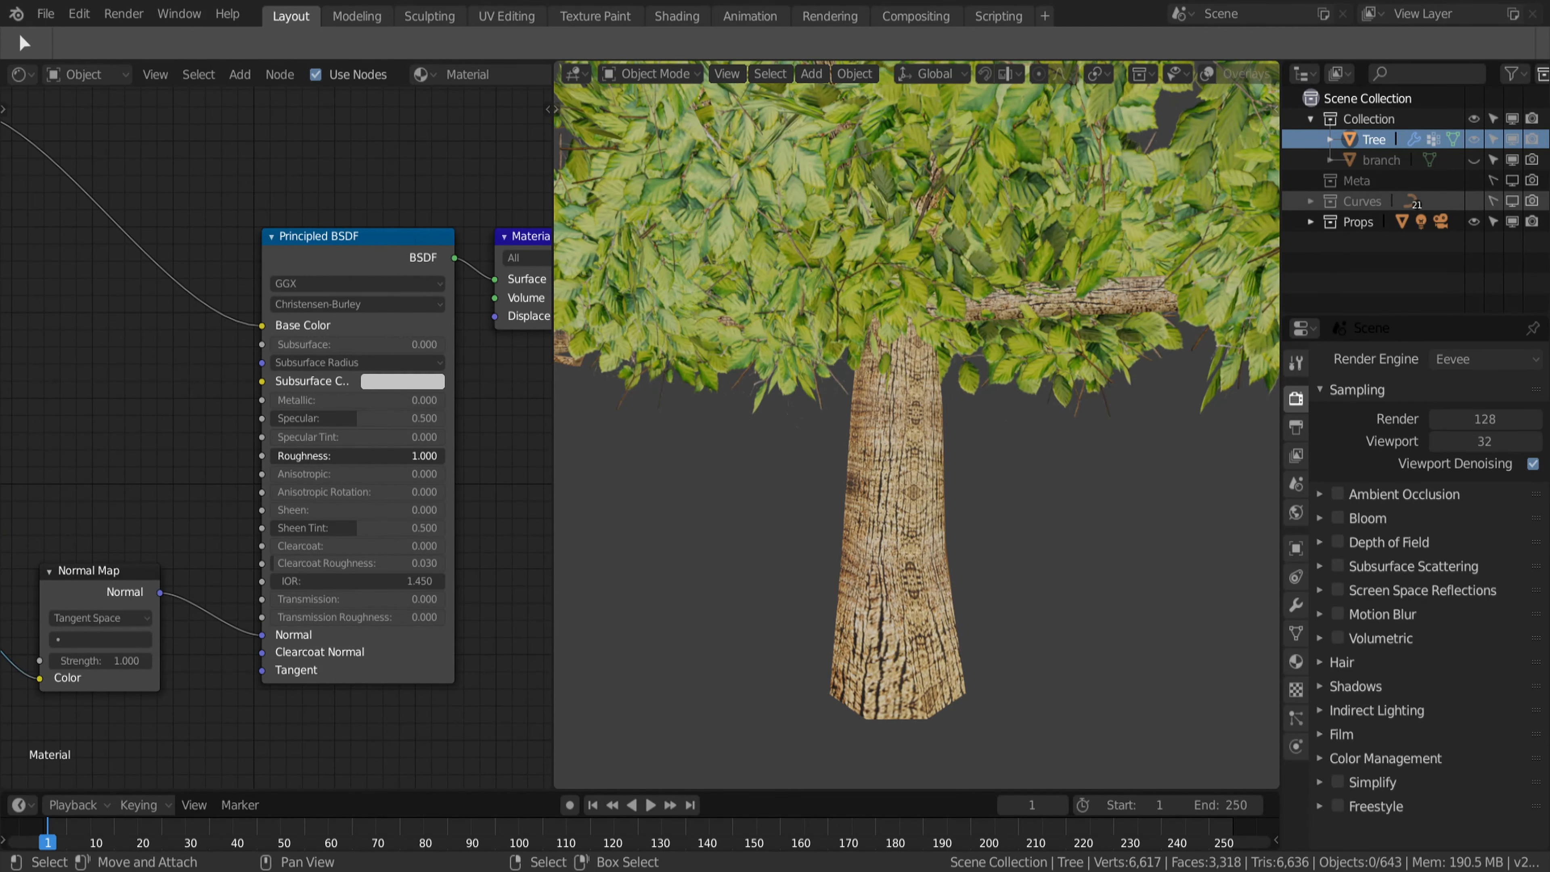
Step: Switch the viewport to rendered shading and inspect the textured trunk and foliage
mouse_move(961, 553)
middle_down()
mouse_move(1055, 560)
mouse_move(1032, 543)
middle_up()
scroll(1042, 562, down, 3)
key(z)
click(1043, 509)
scroll(1032, 543, up, 4)
middle_drag(1031, 543, 927, 542)
scroll(971, 550, down, 2)
scroll(975, 558, down, 2)
scroll(964, 603, up, 2)
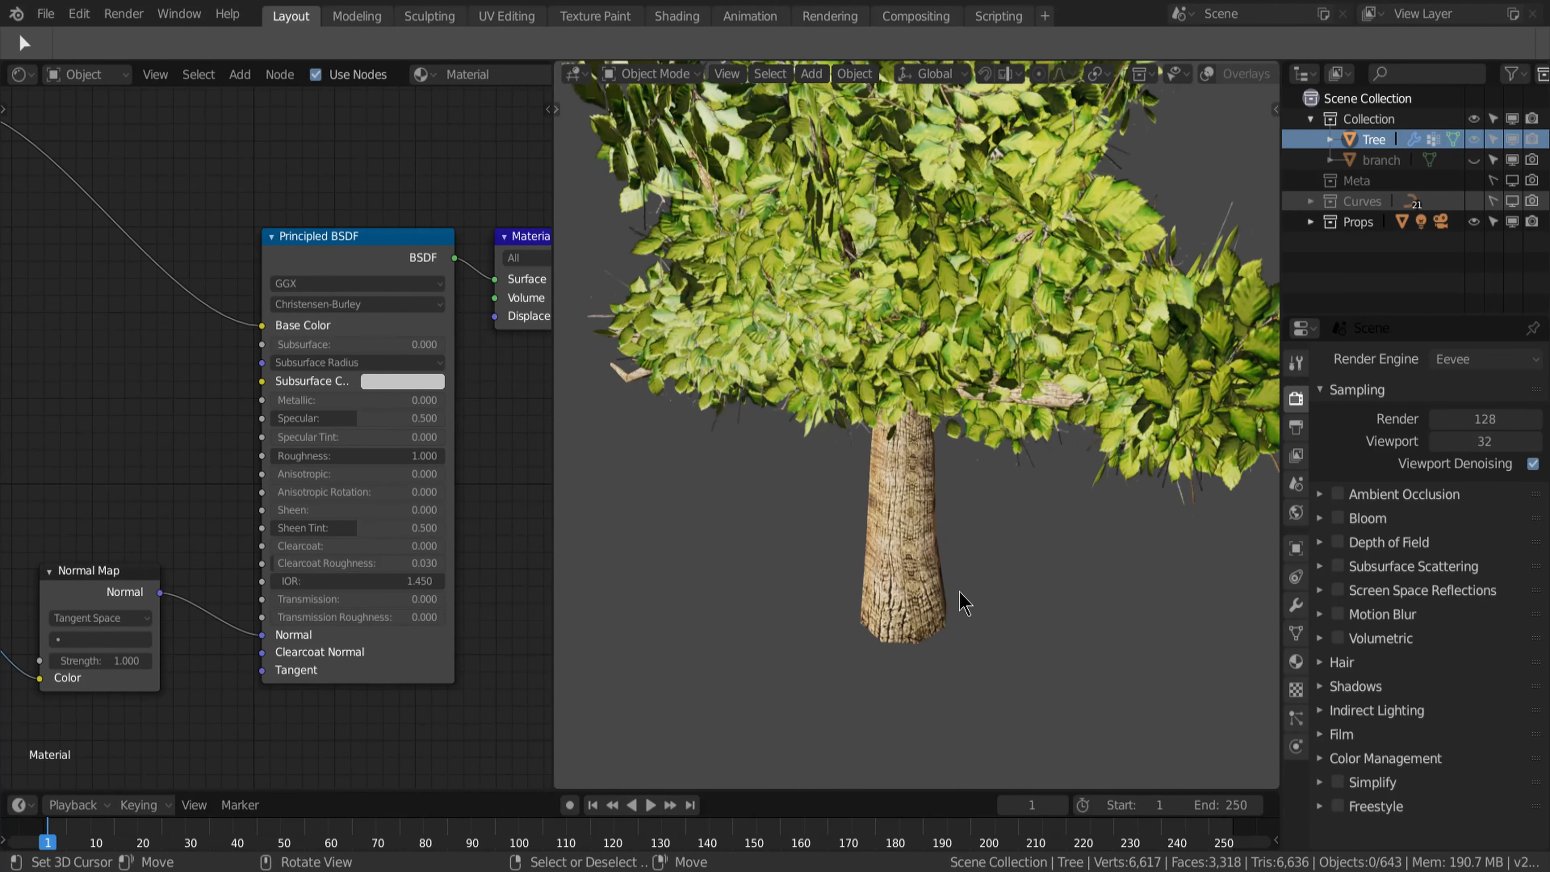
Step: Insert a MixRGB node set to Multiply between tree-diff.png and Base Color, with tree-ao.png feeding its Color2 input
scroll(249, 453, down, 5)
scroll(350, 415, up, 3)
key(shift+a)
text(mix)
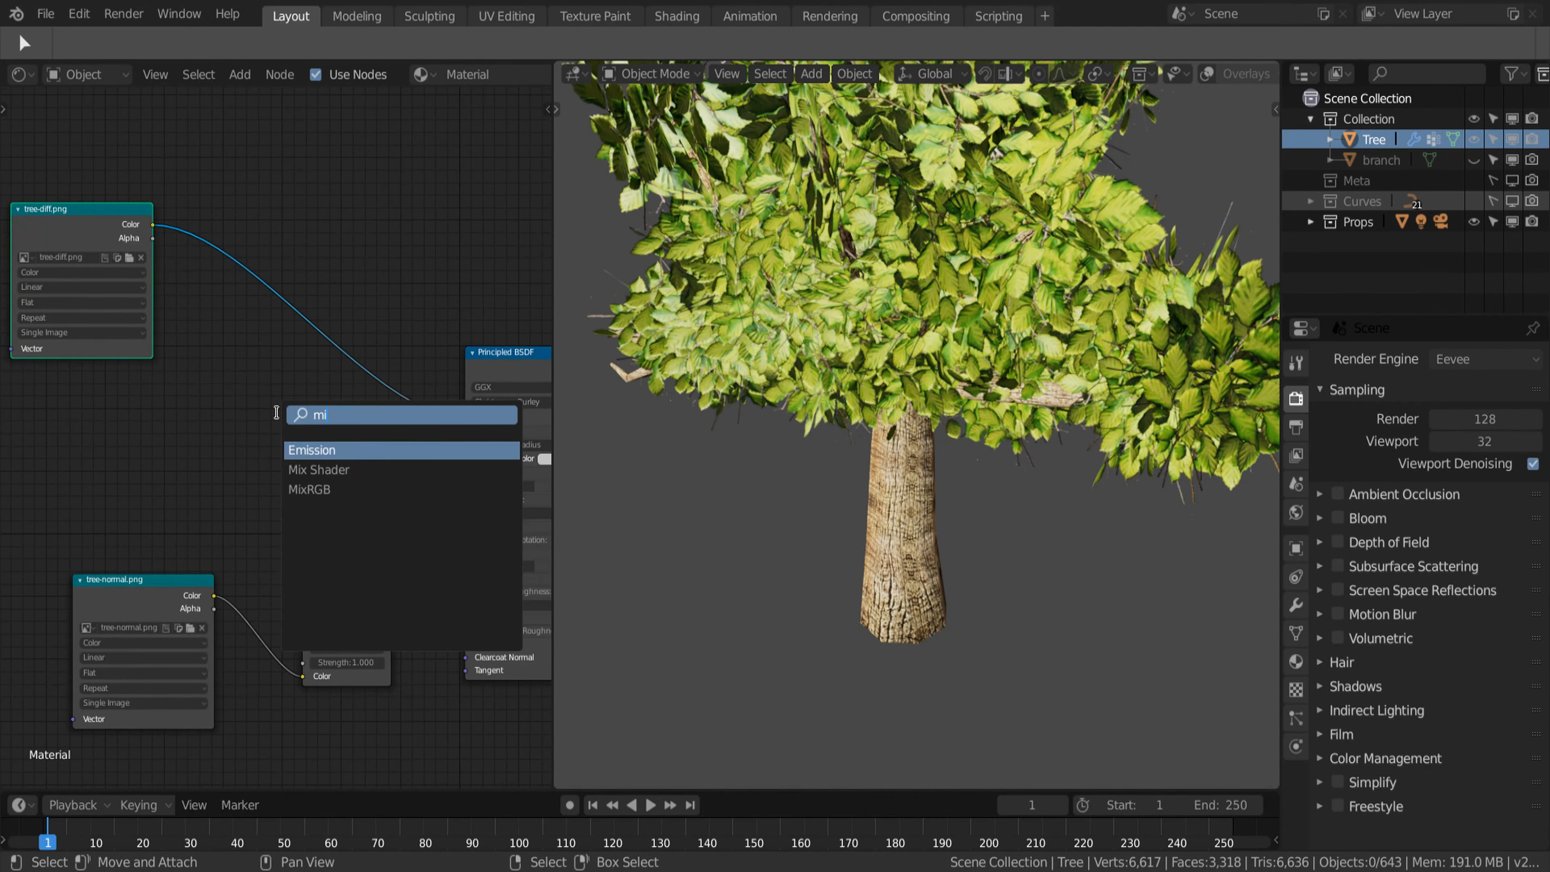
key(Return)
click(256, 442)
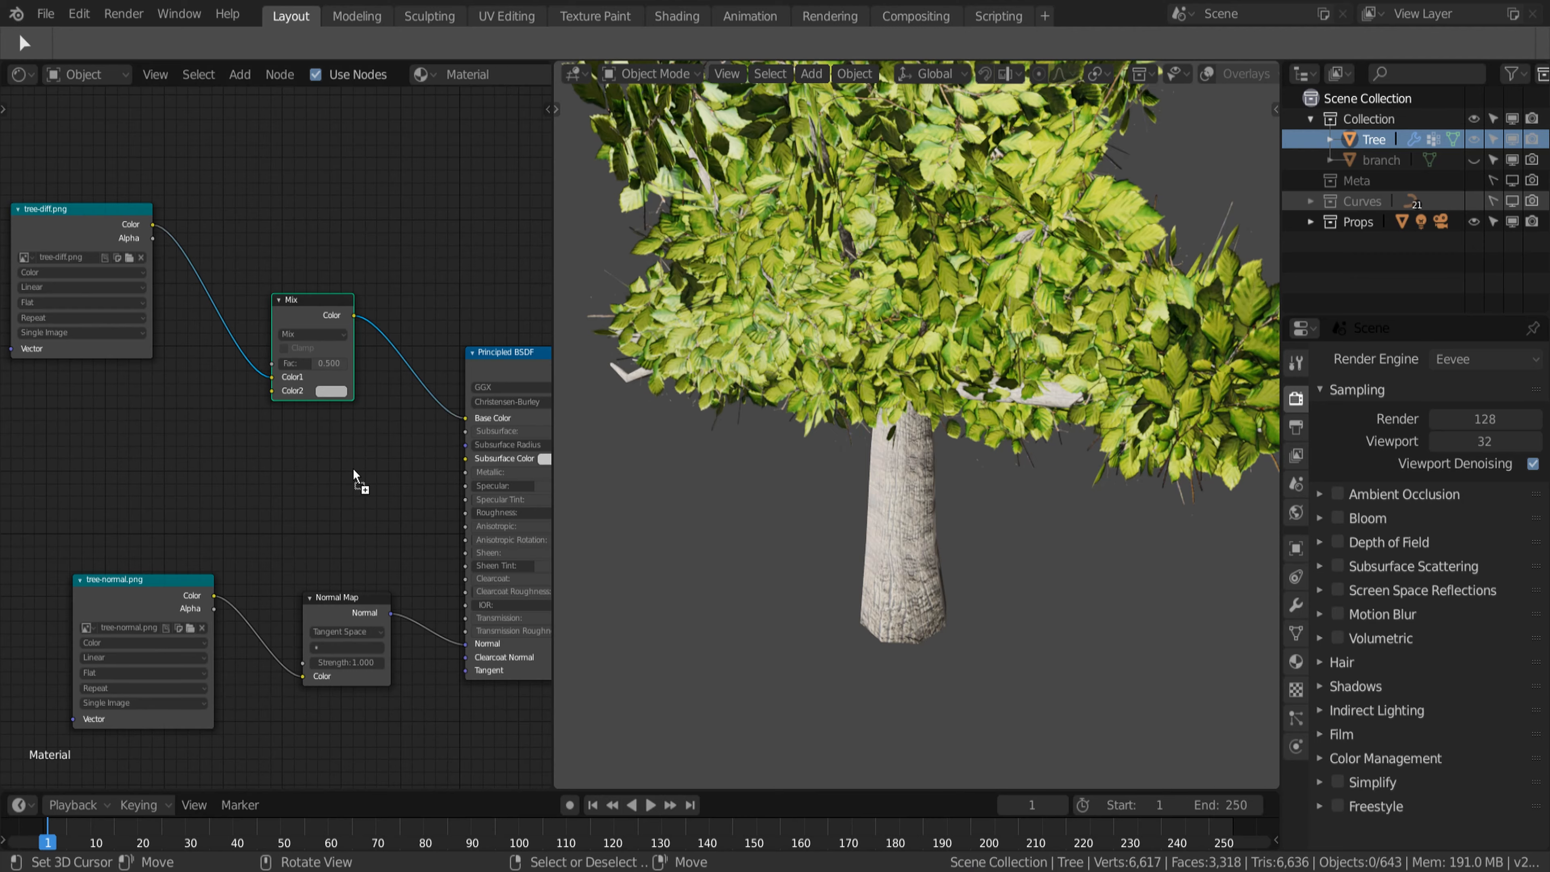
drag(0, 415, 170, 416)
Step: Inspect the shaded tree from several sides and check the bark on the trunk up close
middle_drag(801, 556, 845, 568)
scroll(959, 616, up, 2)
scroll(951, 586, down, 2)
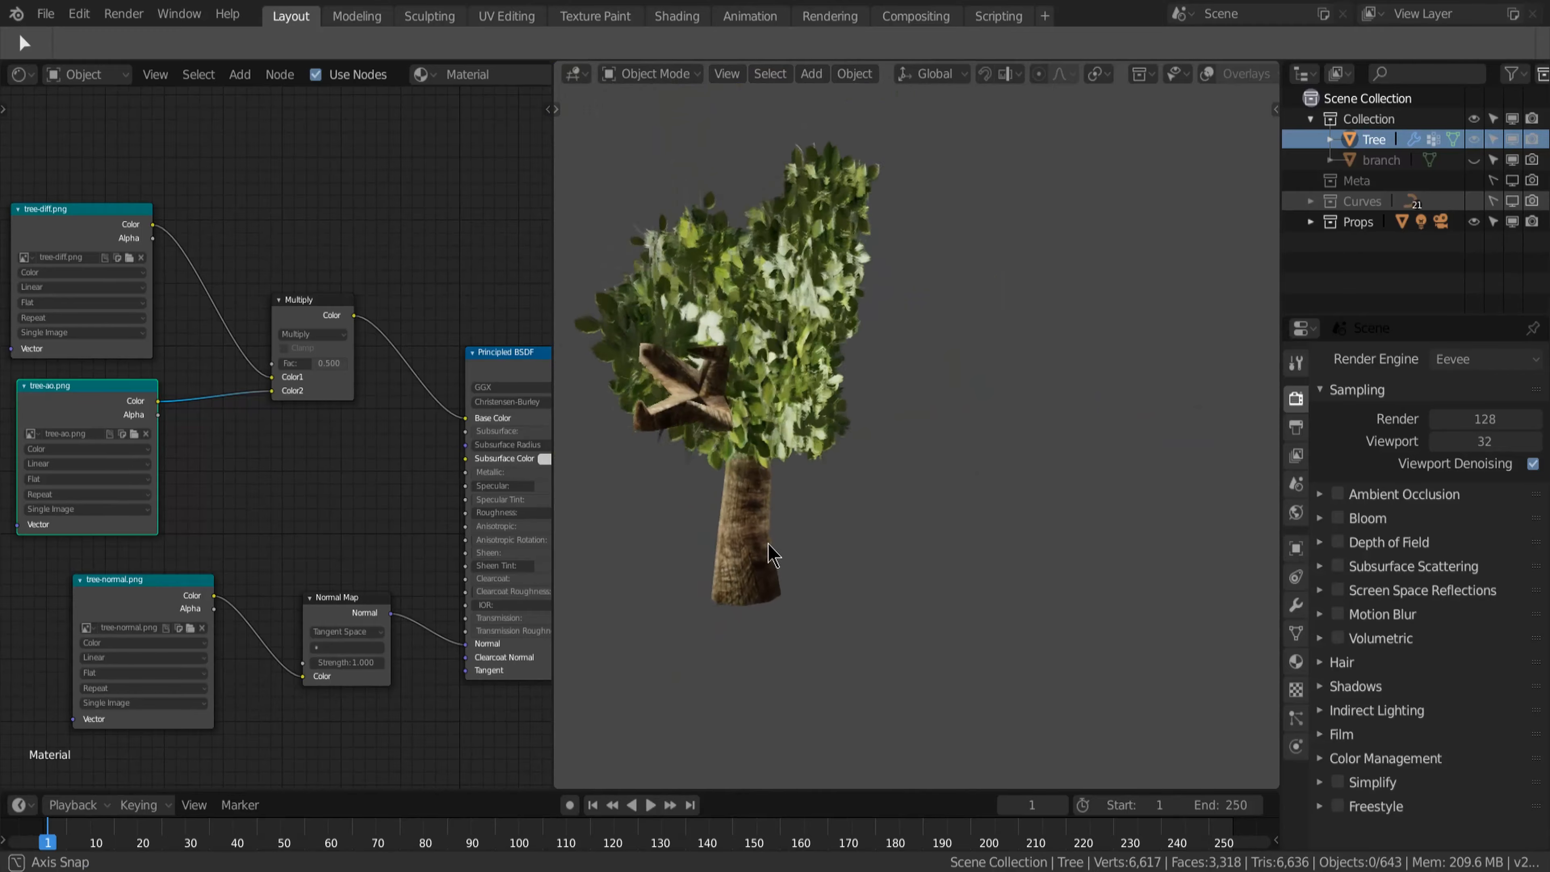
scroll(834, 560, up, 6)
scroll(856, 574, down, 6)
middle_drag(979, 589, 1036, 601)
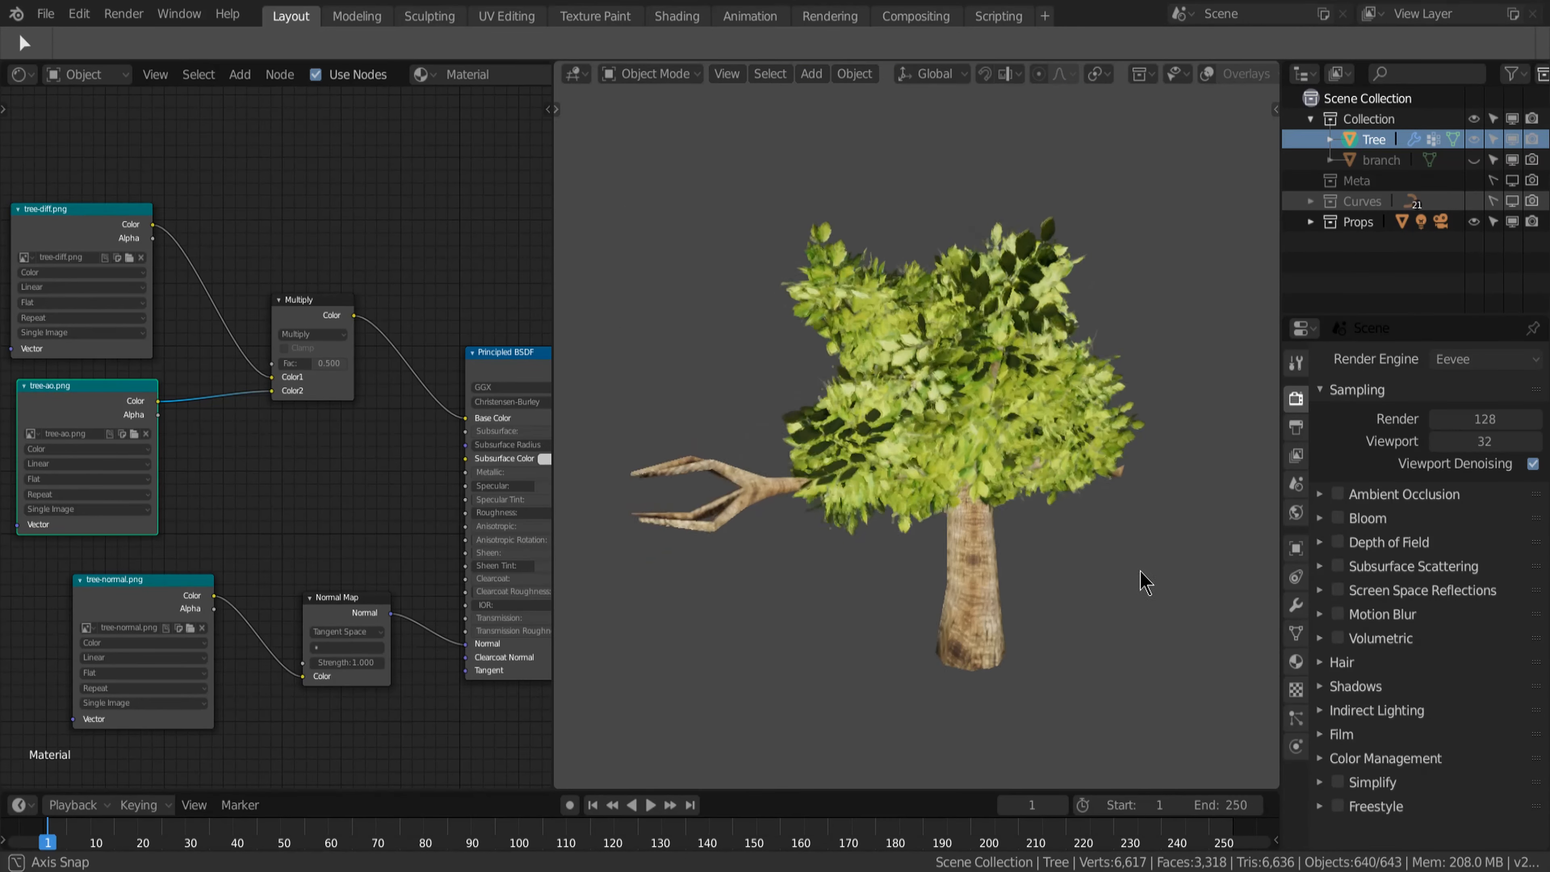
middle_drag(1146, 584, 1145, 626)
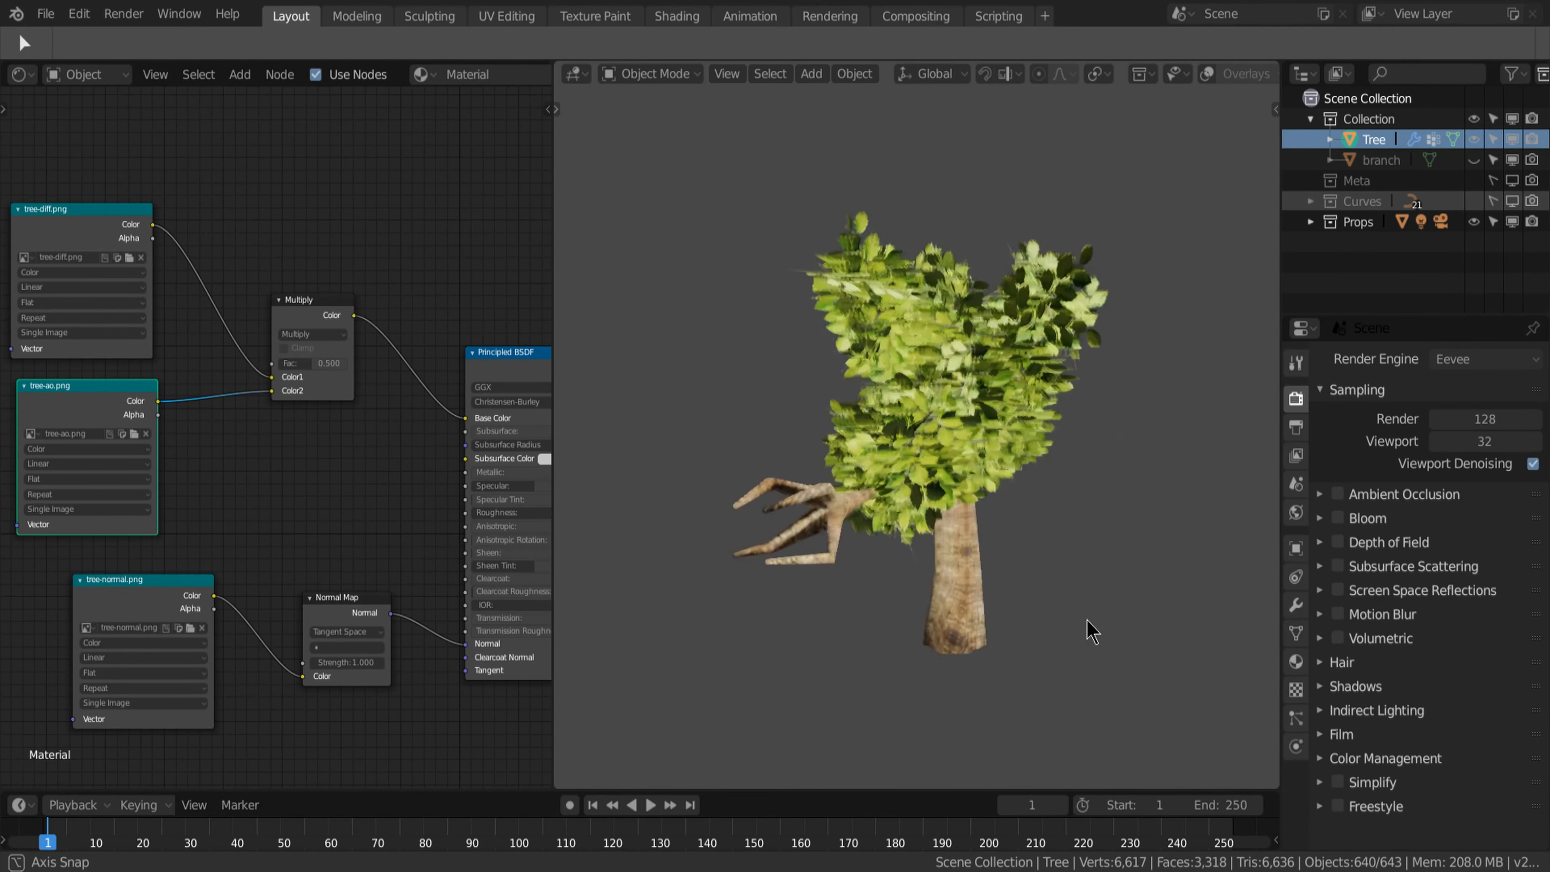
middle_drag(1201, 629, 1037, 550)
scroll(1000, 504, up, 4)
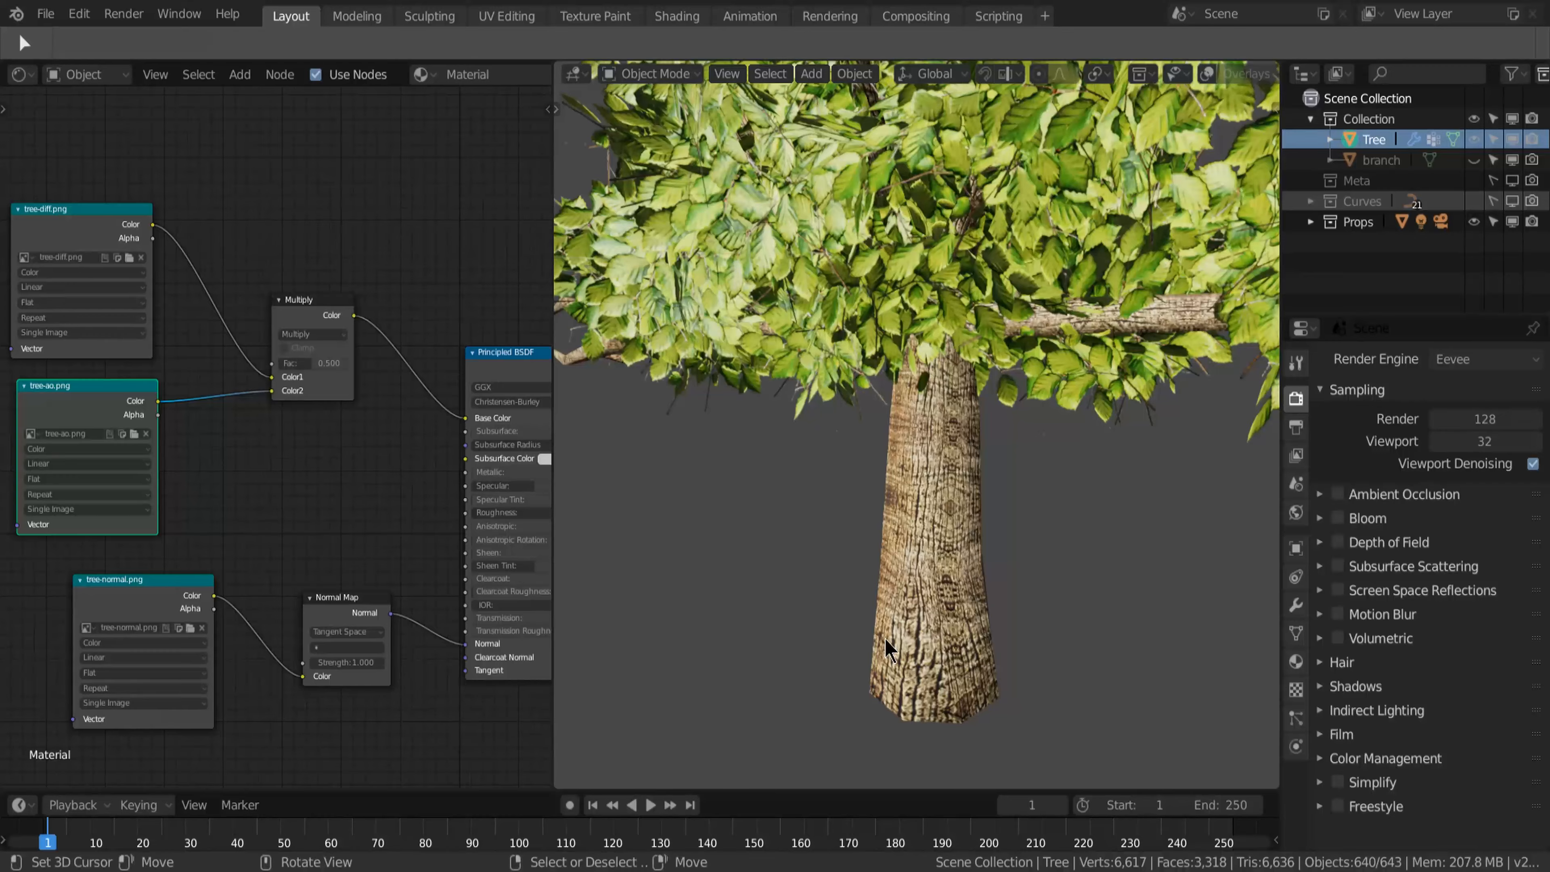
Step: Show the tree's UV layout over tree-diff.png and select a face at the base of the trunk in edit mode
click(21, 74)
click(92, 210)
click(155, 74)
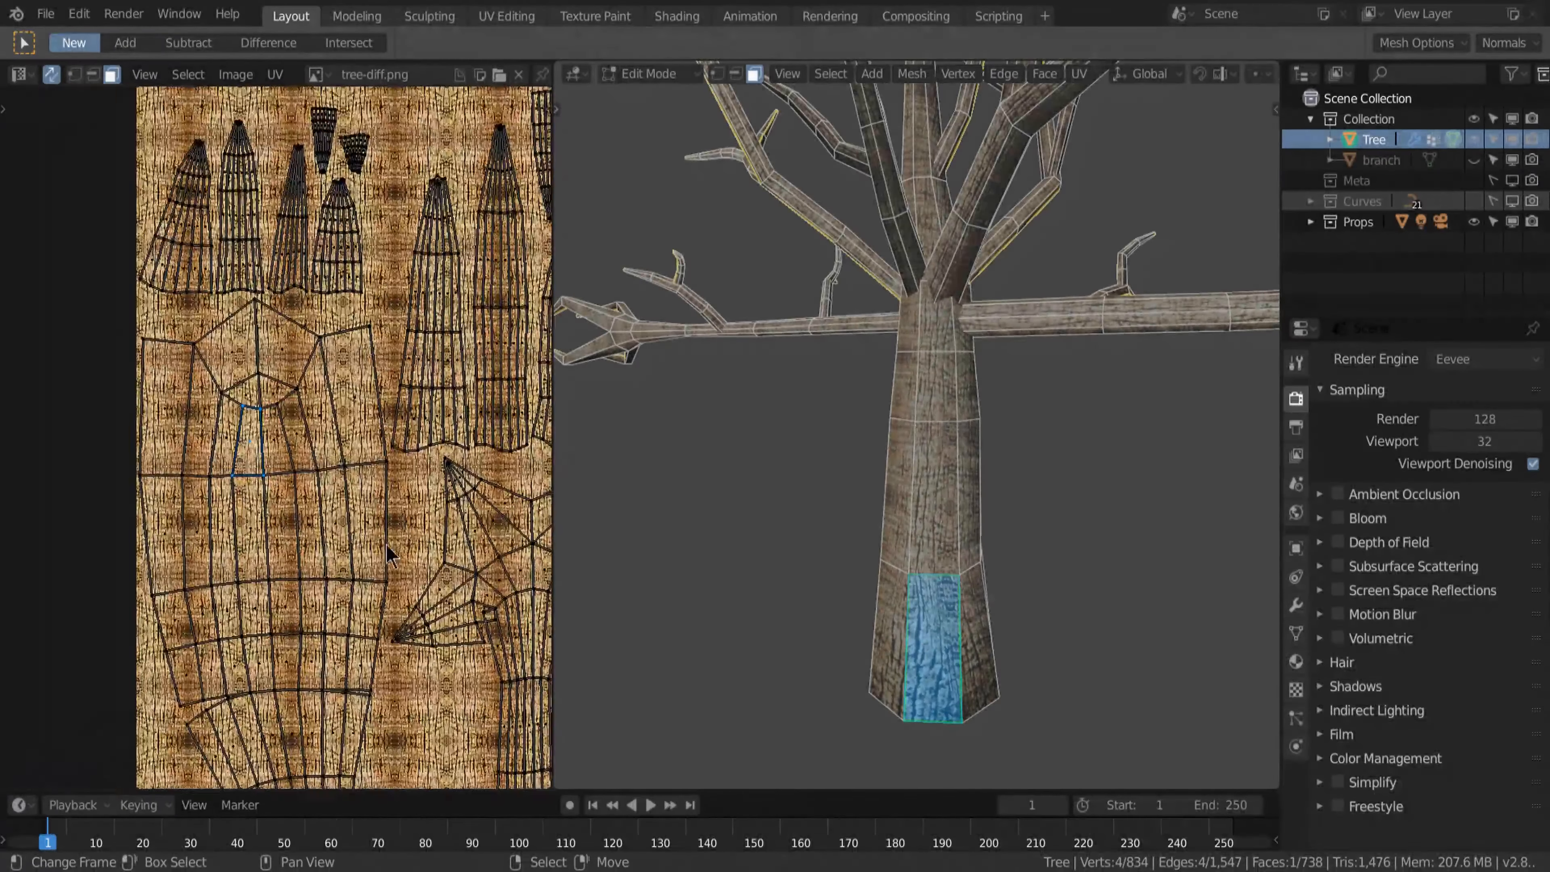
scroll(210, 653, up, 3)
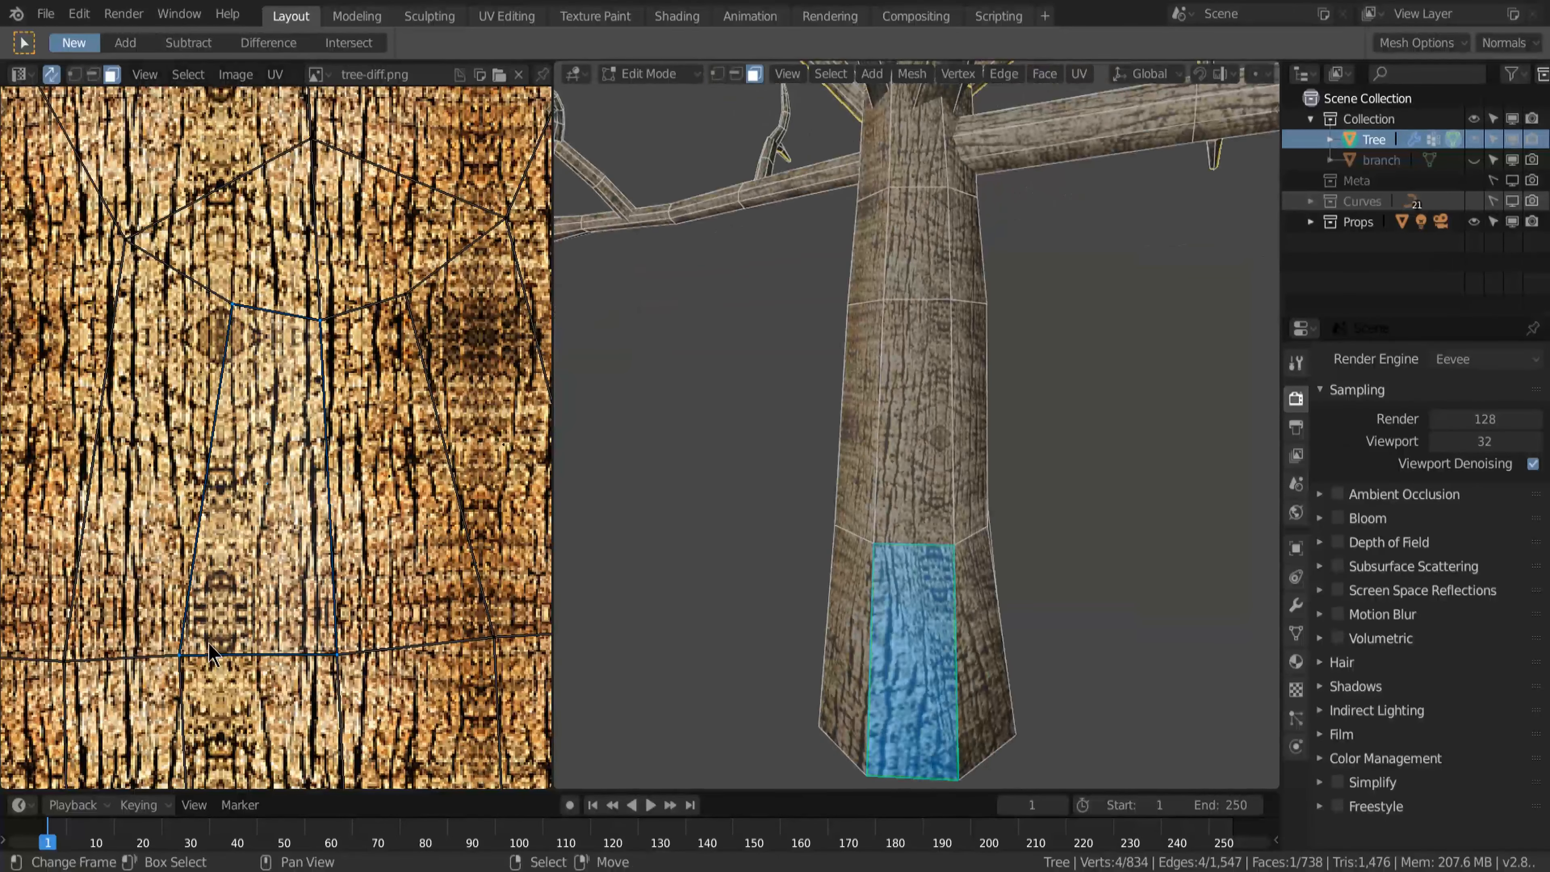
Step: Shift the lower corner vertex of the selected trunk face's UVs along X to narrow the face
key(1)
right_click(179, 655)
key(g)
key(x)
click(220, 655)
click(26, 589)
scroll(276, 437, down, 5)
scroll(1006, 110, down, 2)
Step: Examine how the trunk island's UV vertices and seams correspond to the mesh around the trunk
middle_drag(1007, 110, 1120, 88)
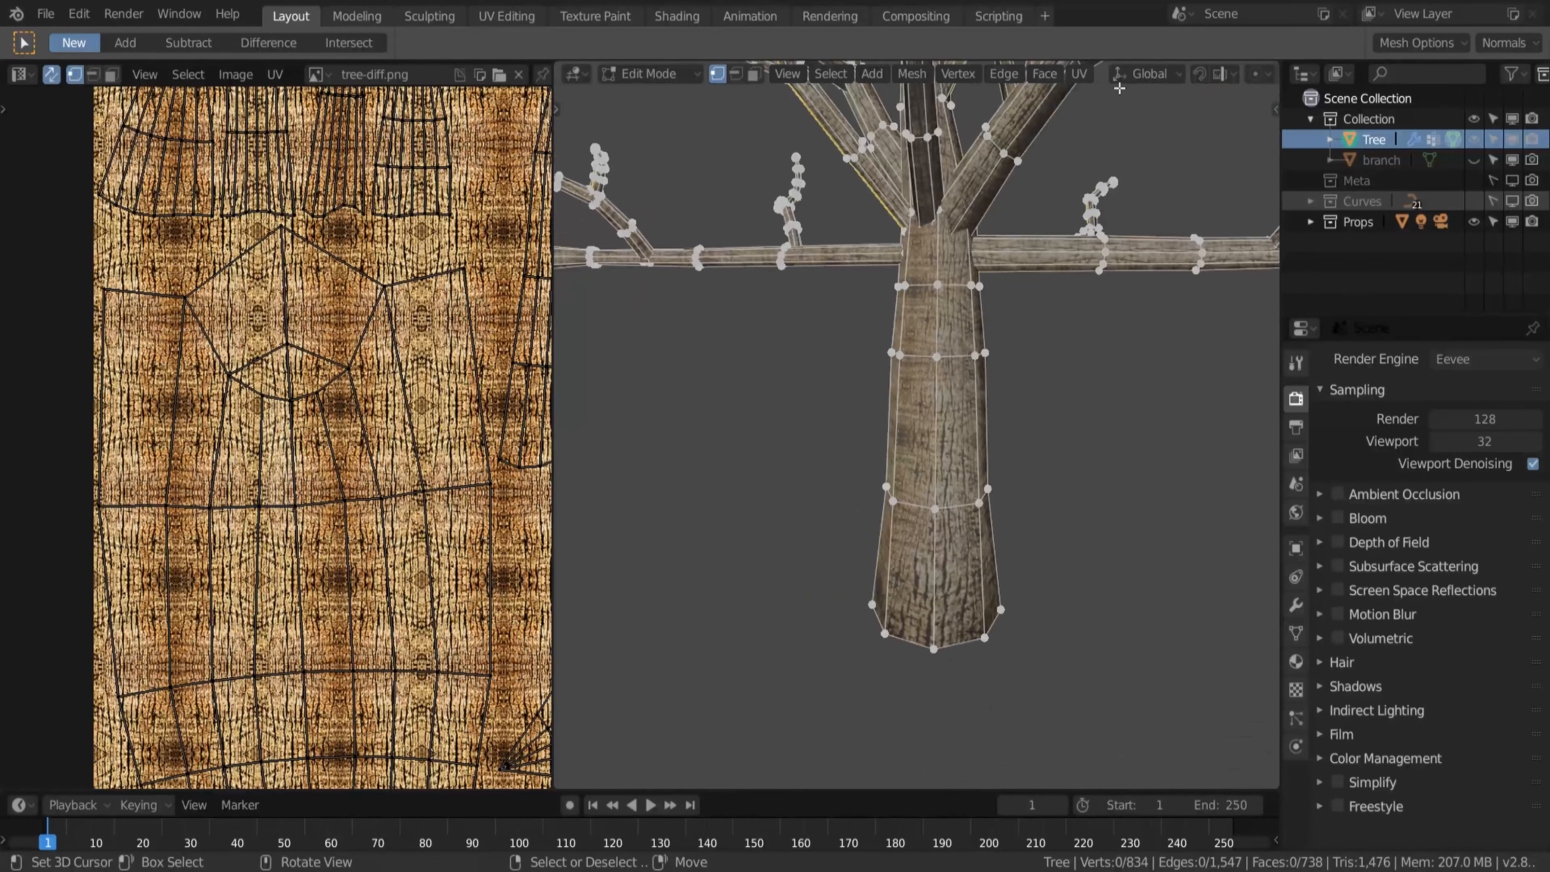
scroll(977, 367, up, 3)
middle_drag(977, 366, 855, 397)
scroll(250, 546, up, 2)
click(250, 545)
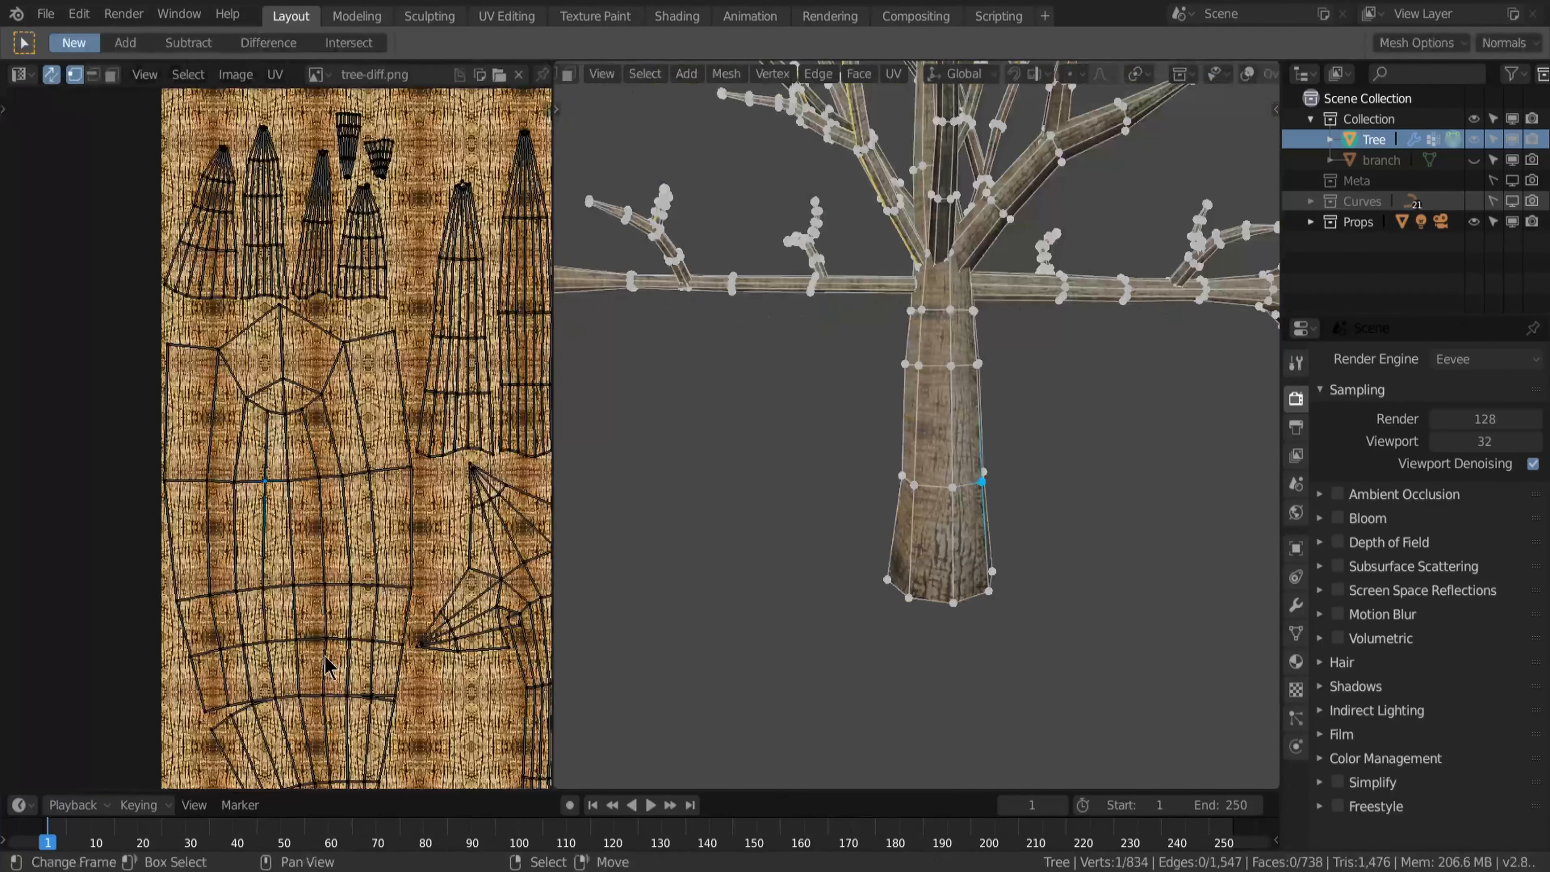
middle_drag(979, 488, 1025, 527)
scroll(1024, 527, down, 5)
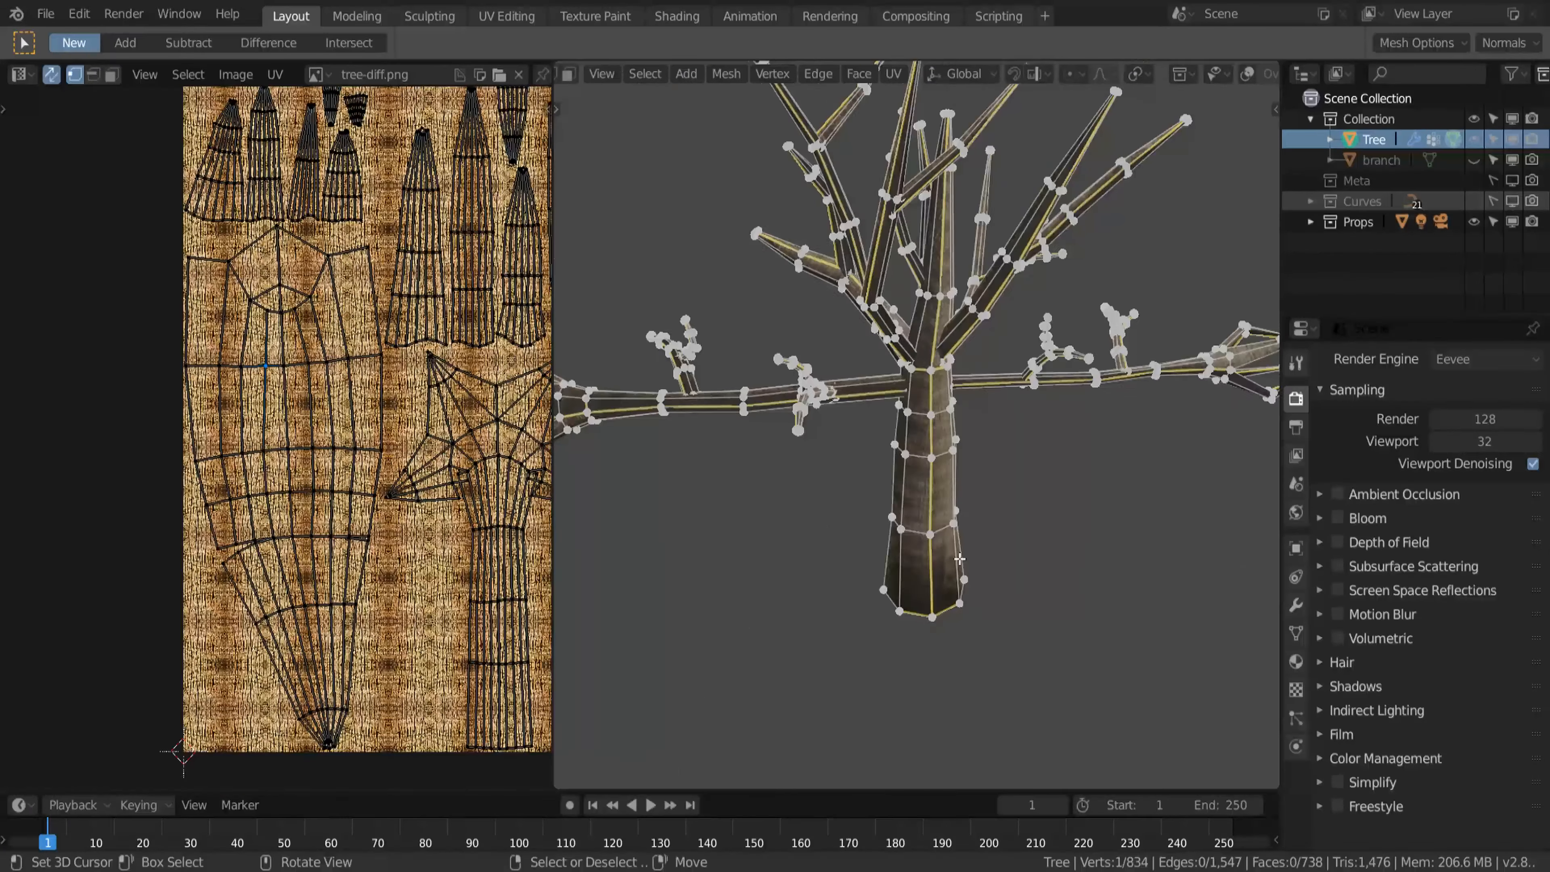
Step: Clear the seam on an edge where the trunk meets the upper limbs and stitch the matching UV edge
scroll(971, 458, up, 4)
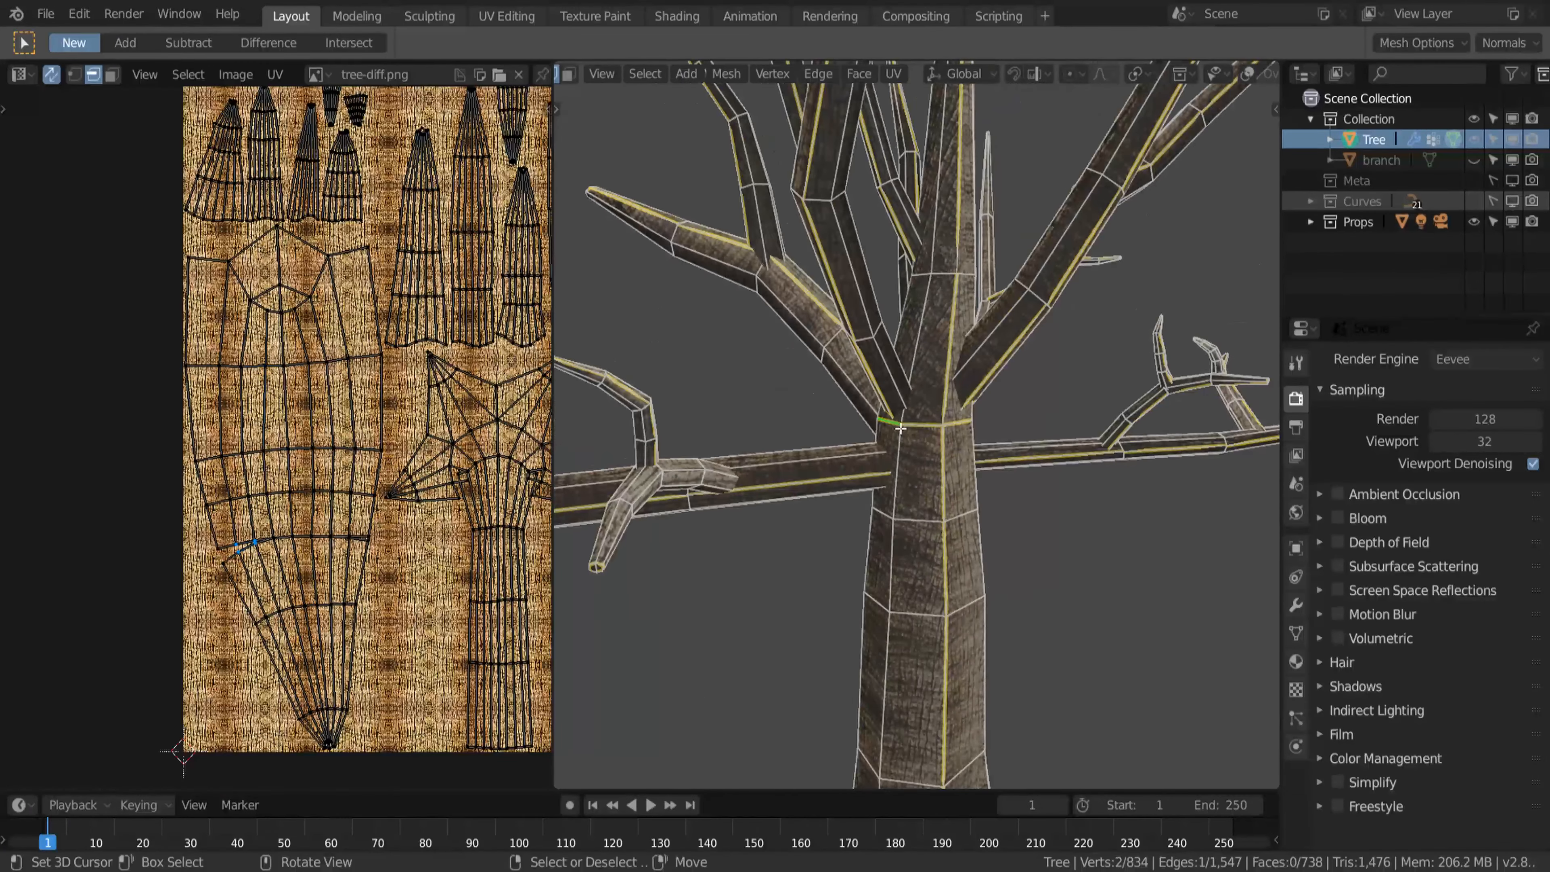
key(ctrl+e)
click(970, 456)
scroll(312, 486, up, 4)
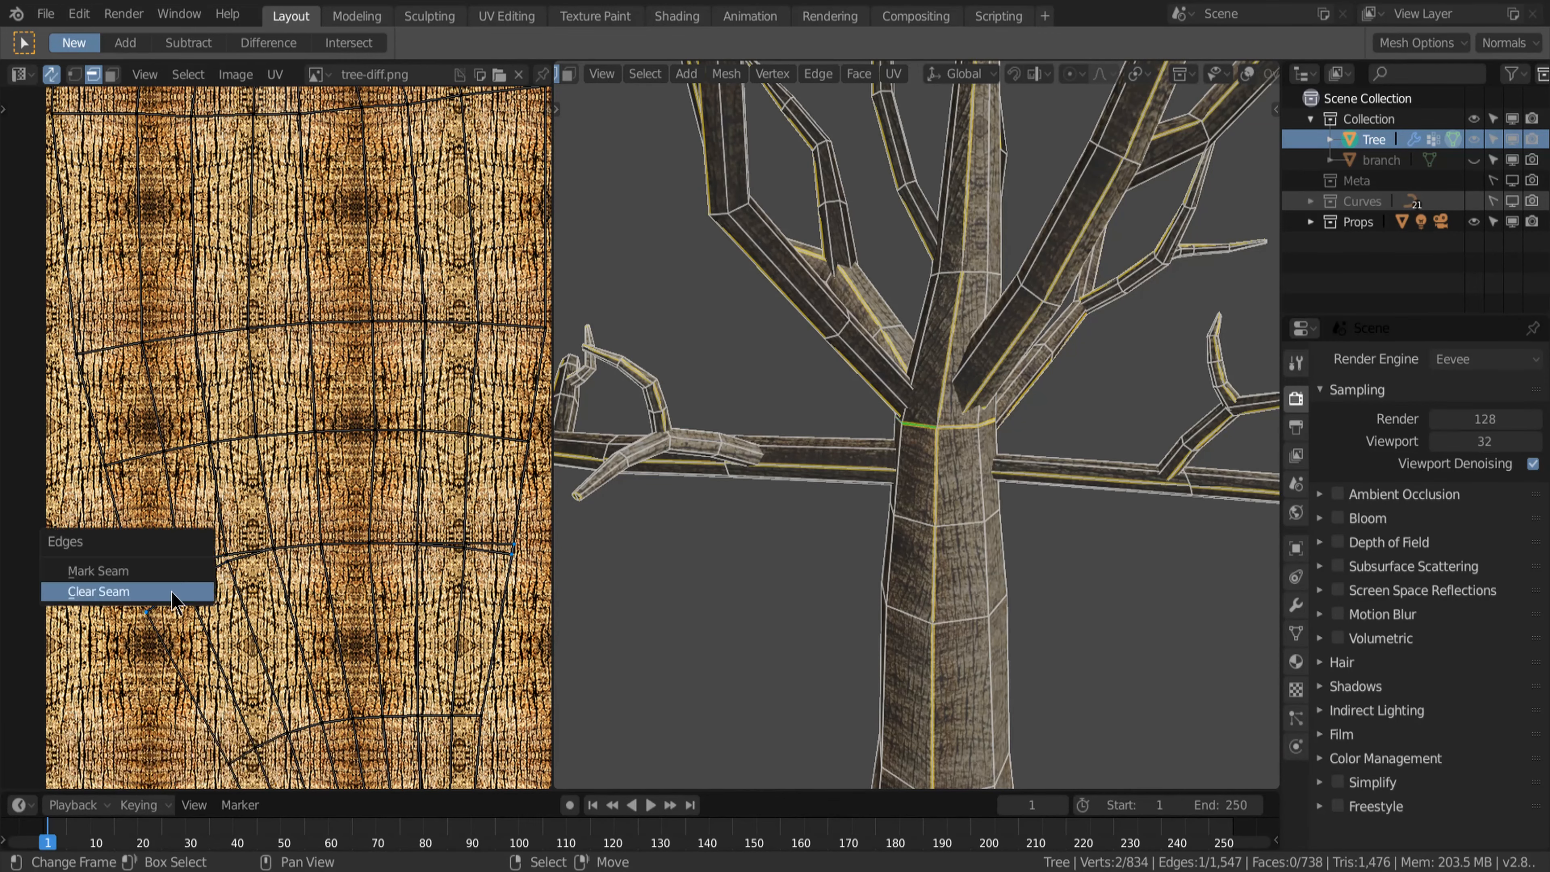
click(391, 545)
click(276, 73)
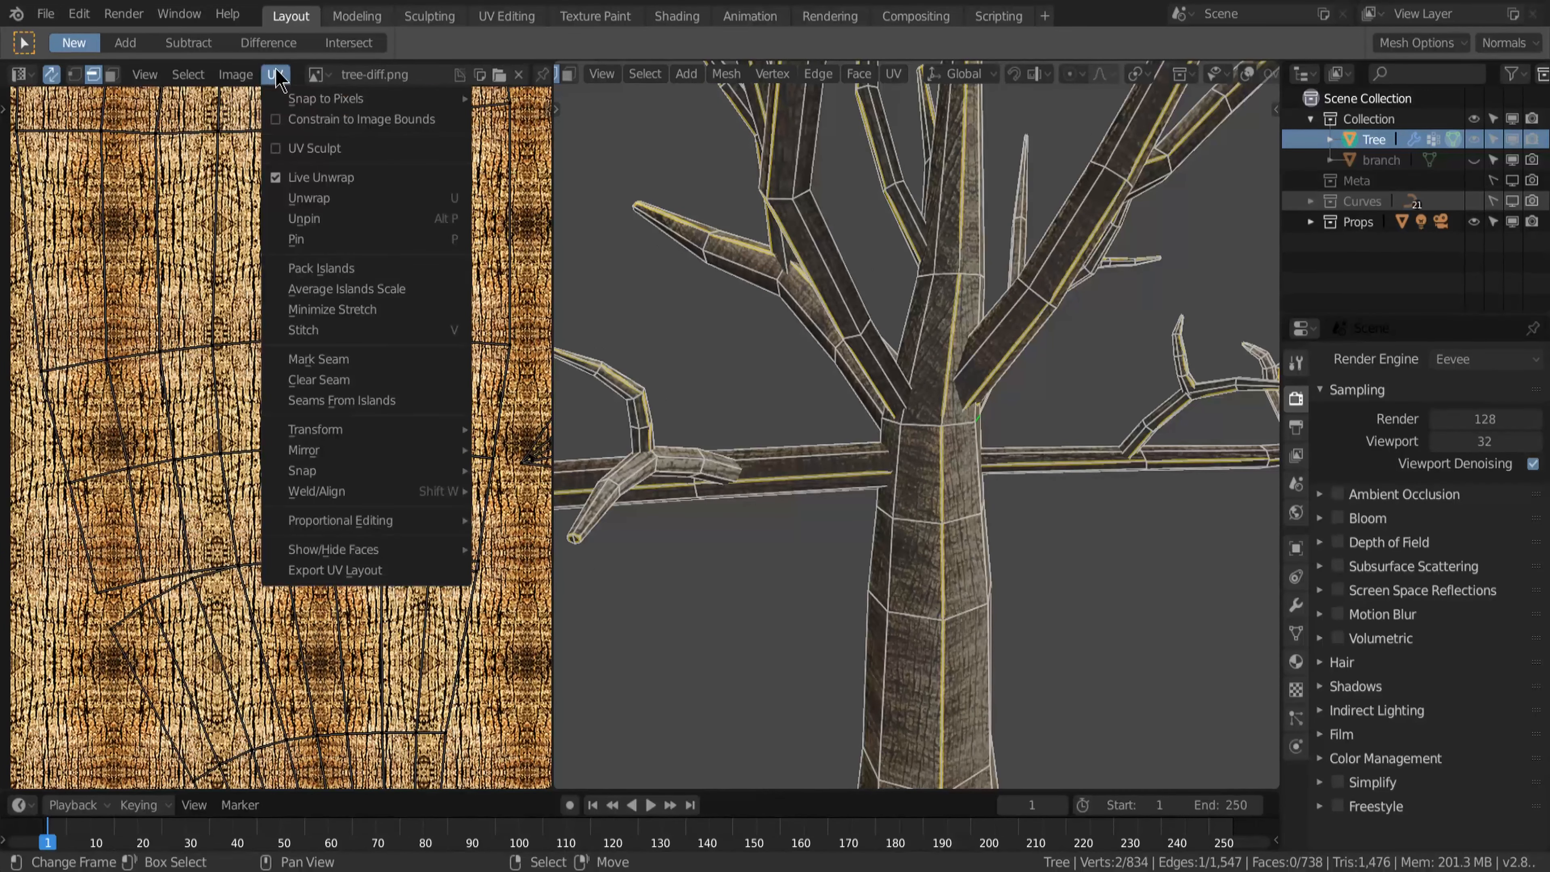
click(333, 330)
click(359, 425)
Step: Turn off UV sync selection and pin all UV islands except the trunk's
key(a)
scroll(421, 565, down, 8)
middle_drag(296, 478, 253, 519)
key(l)
key(3)
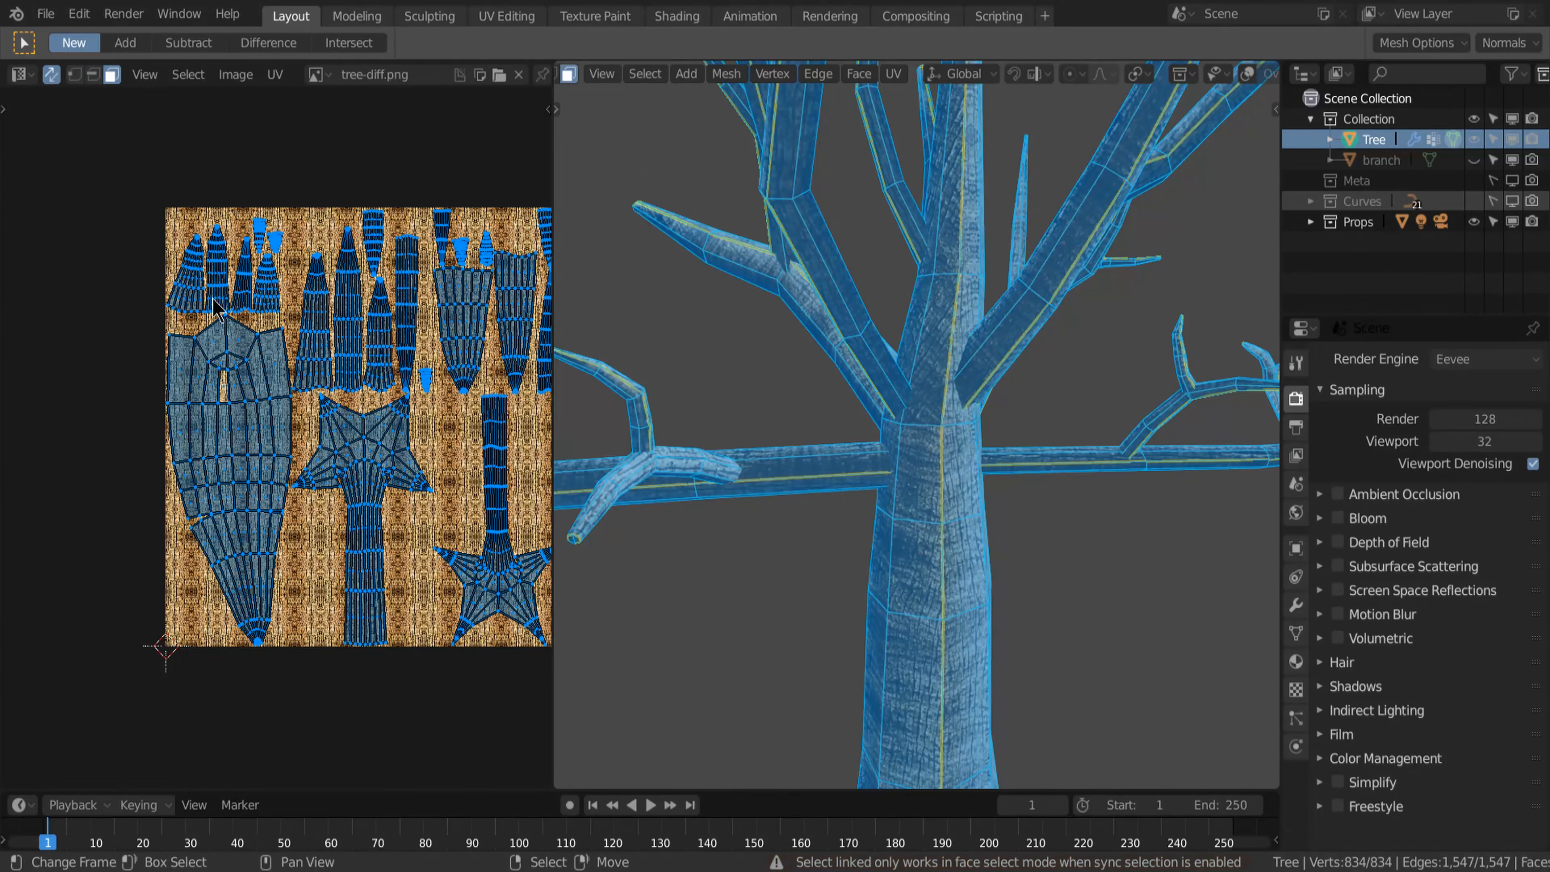
click(246, 530)
key(a)
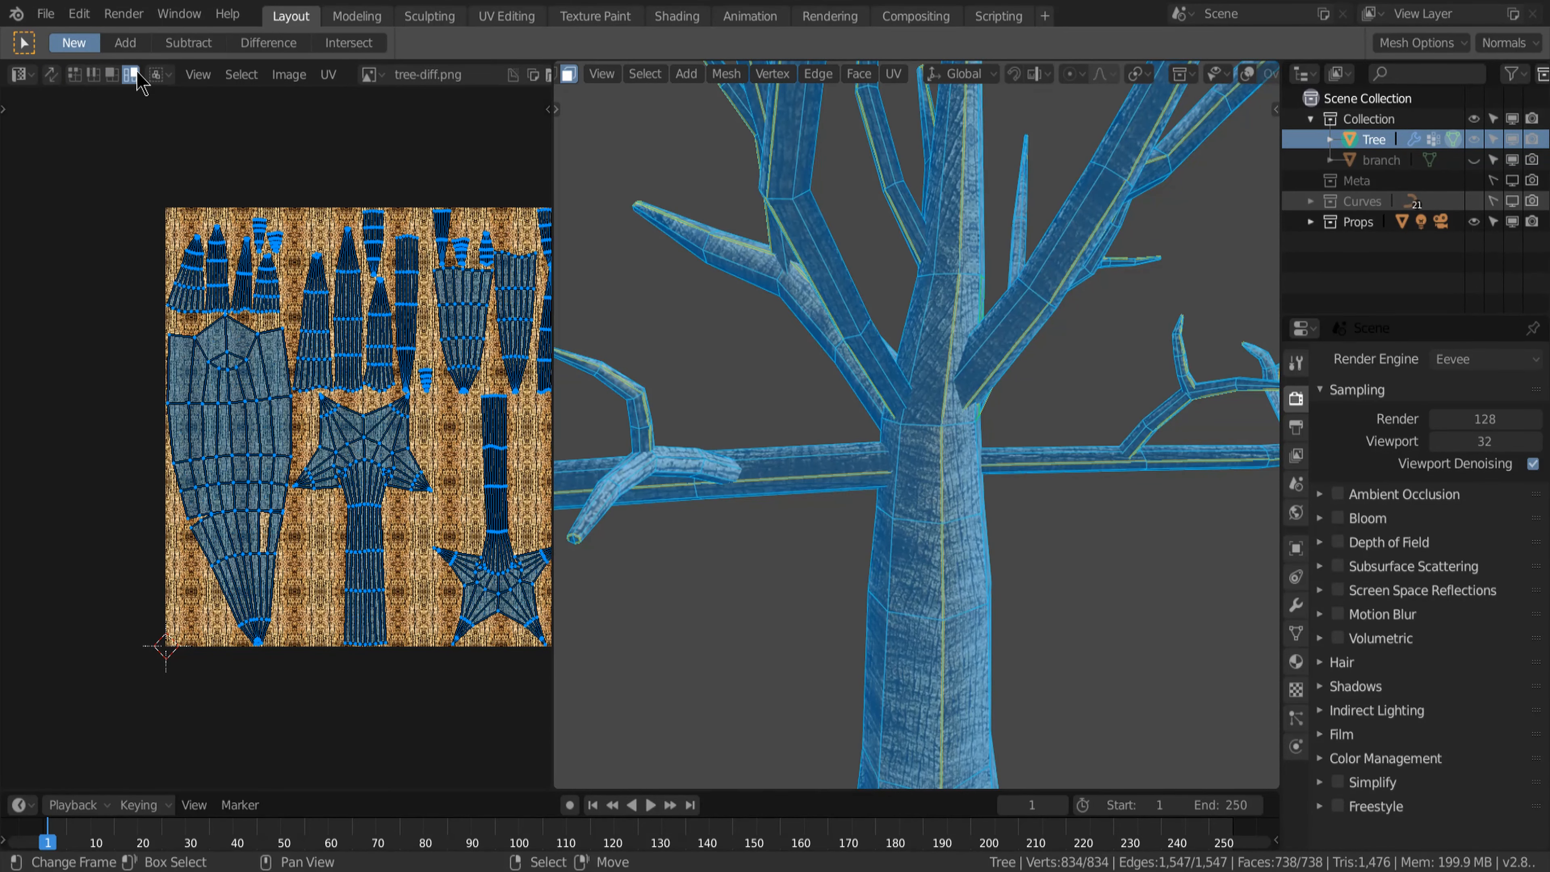
shift+click(253, 439)
middle_drag(360, 556, 291, 569)
key(p)
Step: Select UV vertices in the lower part of the trunk island and pin them
click(180, 504)
scroll(181, 504, up, 2)
middle_drag(315, 502, 252, 512)
key(1)
key(alt+a)
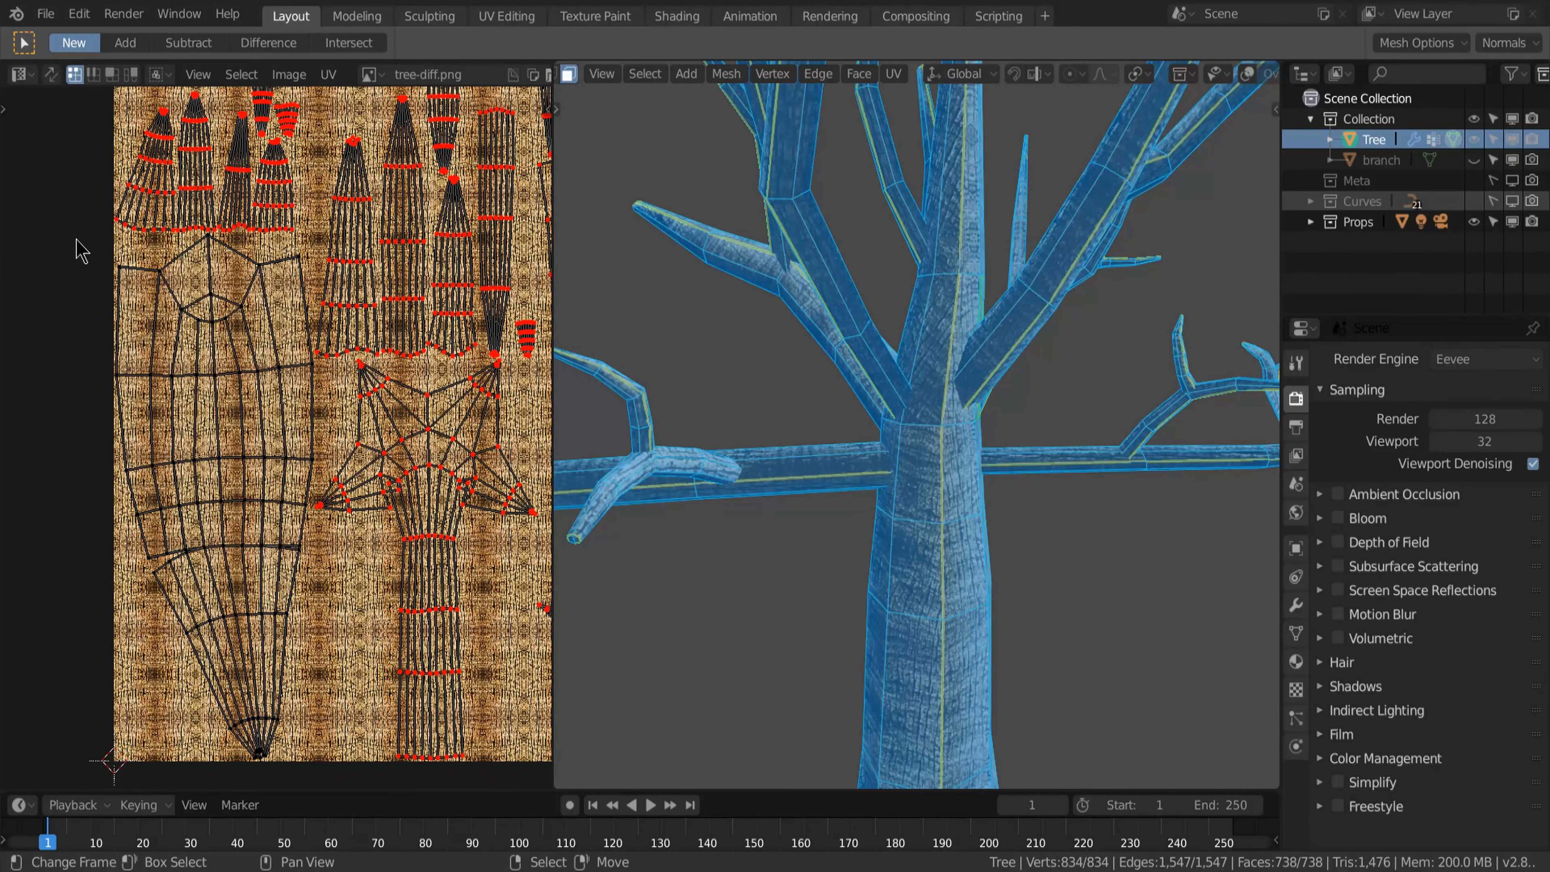
drag(327, 481, 328, 514)
key(p)
key(alt+a)
middle_drag(100, 464, 89, 390)
drag(116, 516, 324, 702)
key(p)
Step: Unwrap the tree's UVs with the pins in place and check the trunk's bark in object mode
key(a)
key(u)
key(alt+a)
key(Tab)
middle_drag(779, 579, 971, 584)
scroll(905, 601, down, 4)
click(1021, 74)
Step: Enable UV sync selection in edit mode and unpin all of the tree's UVs
key(Tab)
scroll(983, 562, up, 3)
click(54, 76)
key(a)
click(276, 74)
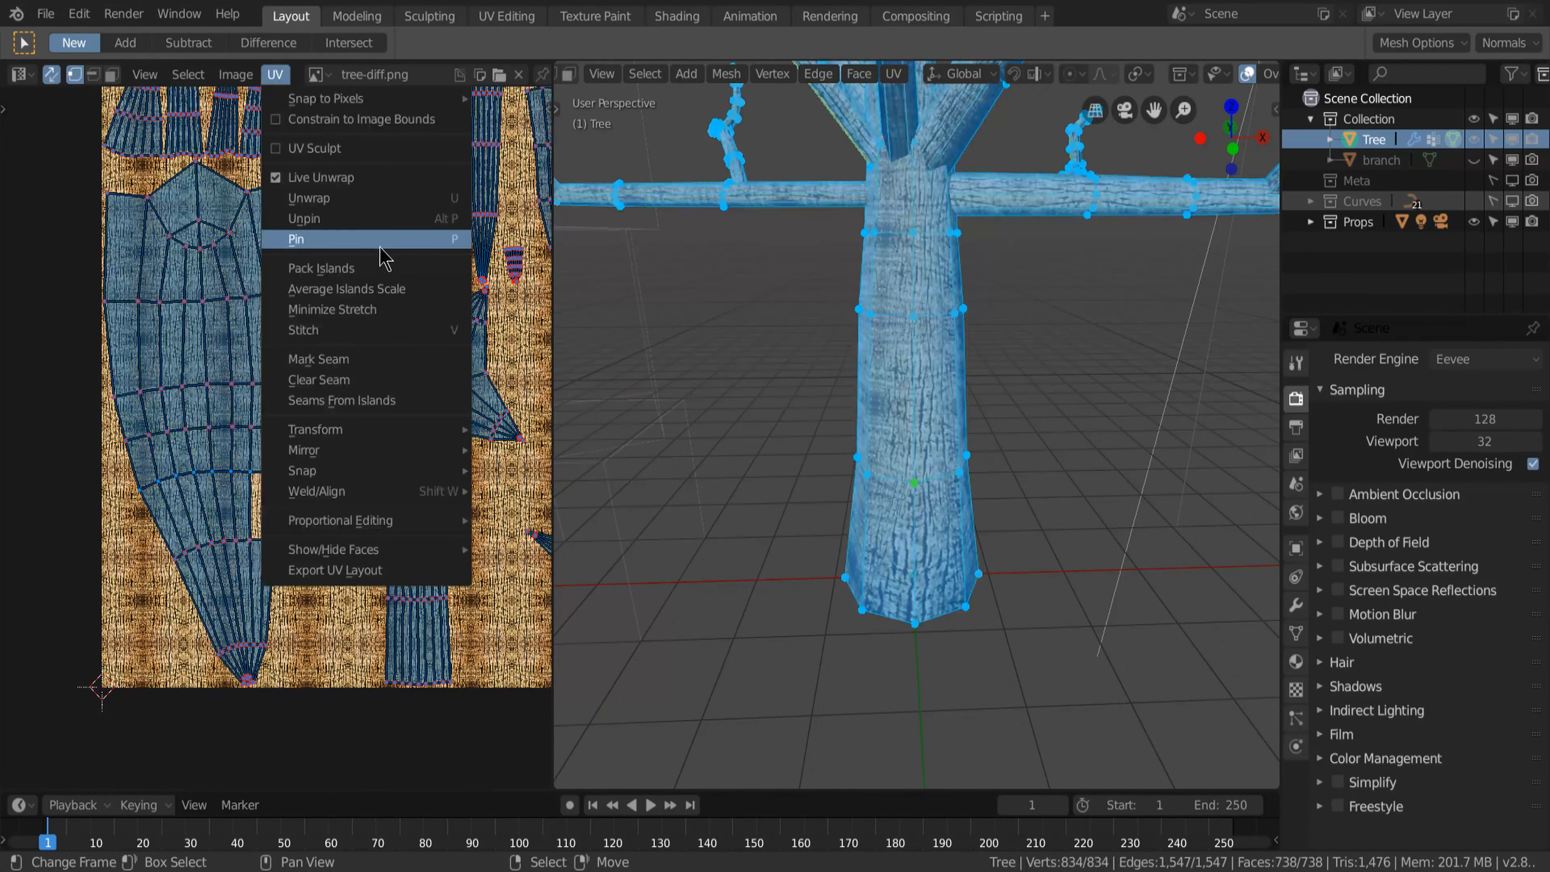
click(354, 221)
Step: Turn UV sync selection off and select a single face on the front of the trunk
key(alt+a)
middle_drag(946, 462, 933, 496)
scroll(353, 605, up, 5)
scroll(287, 611, down, 6)
right_click(917, 247)
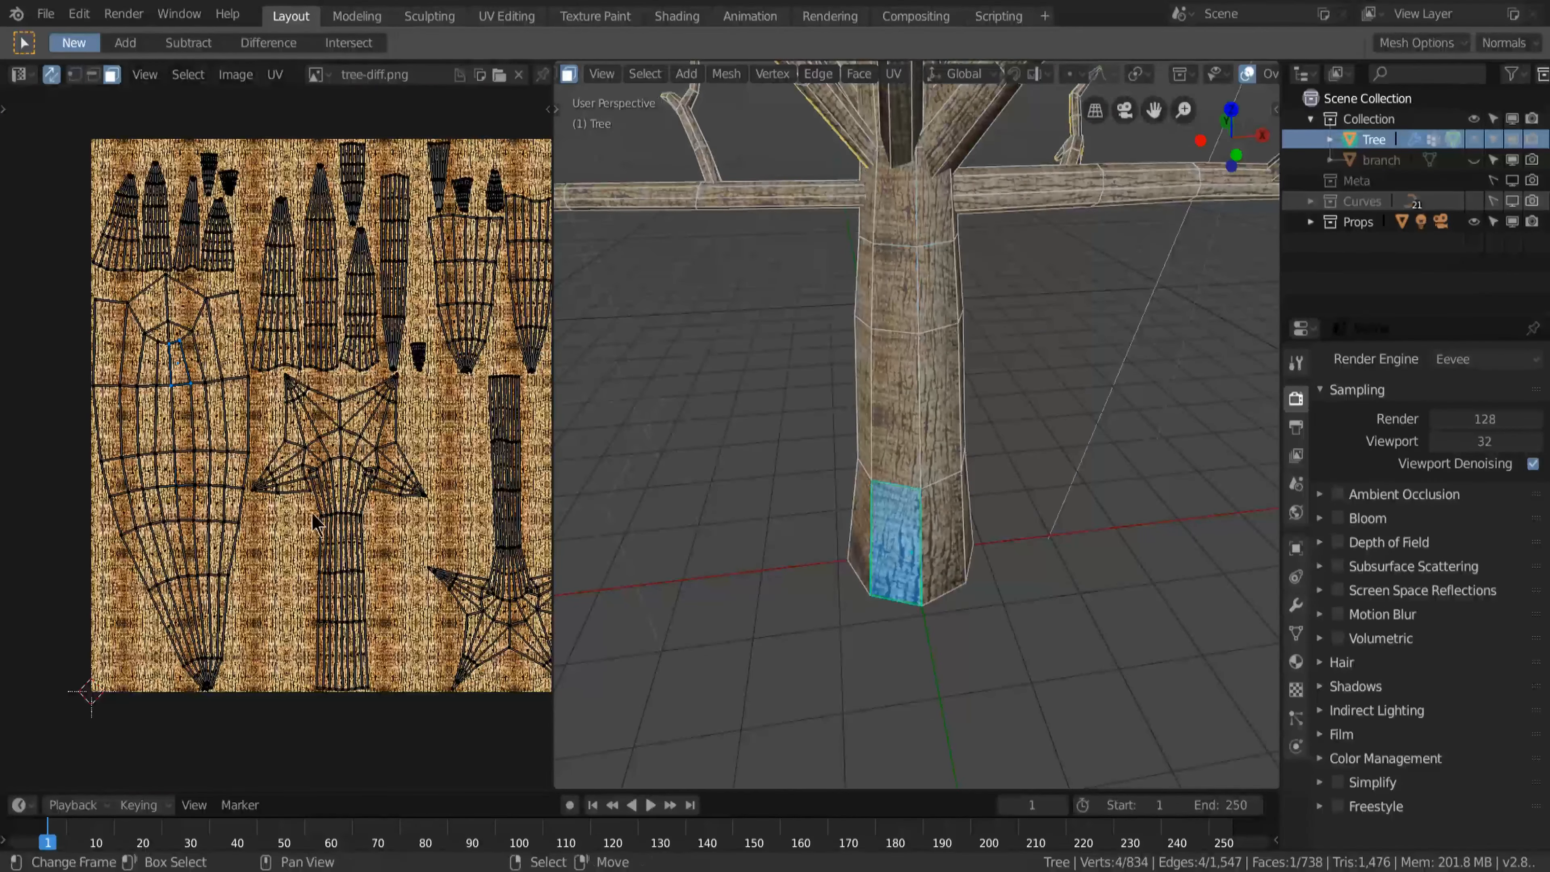
key(a)
click(52, 75)
key(a)
right_click(912, 448)
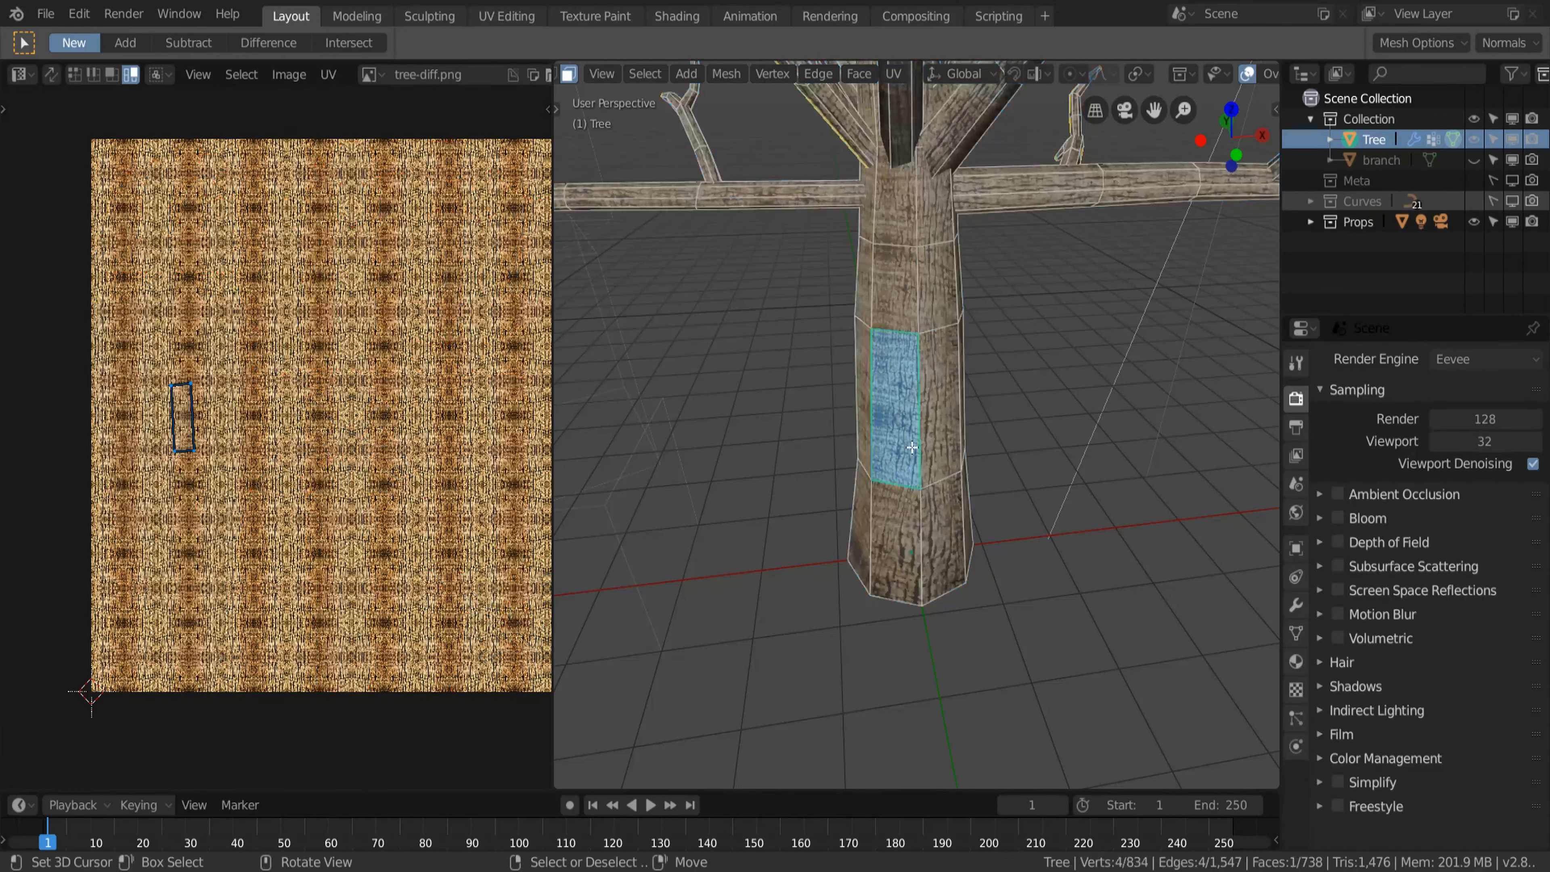
Step: Select the front face at the trunk's base and unwrap it on its own
shift+middle_drag(912, 448, 882, 496)
key(a)
right_click(877, 590)
key(u)
key(Return)
Step: Select all faces linked to the trunk's base face and unwrap them with Follow Active Quads
scroll(500, 571, down, 3)
key(l)
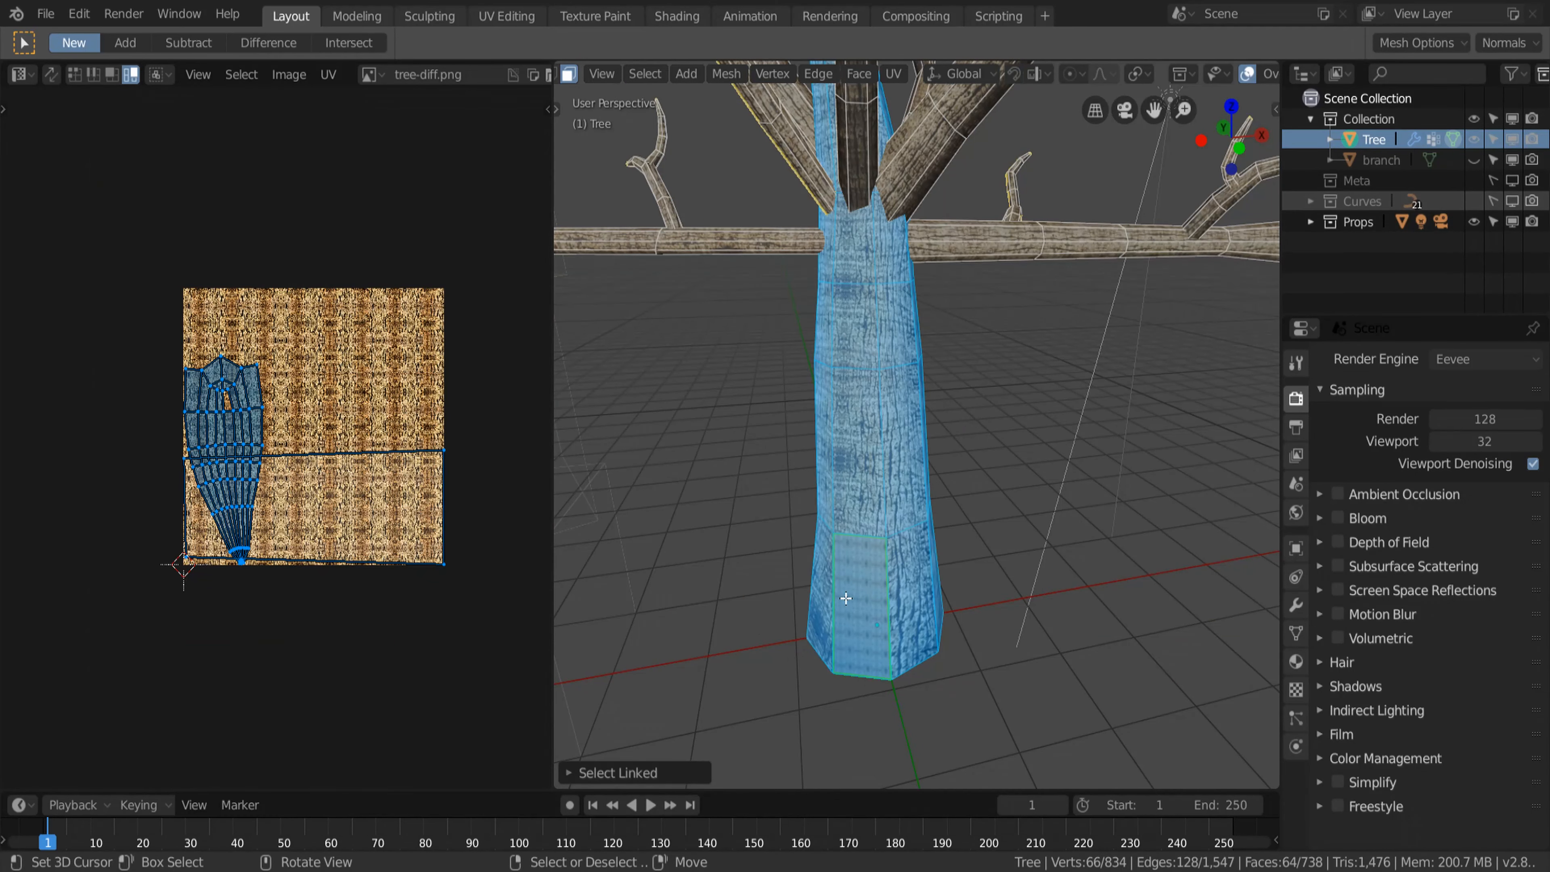
key(u)
click(855, 651)
click(879, 678)
click(877, 699)
Step: Select the whole tree mesh, scale the trunk's UV island and rotate it 180 degrees
scroll(342, 652, down, 5)
shift+middle_drag(343, 652, 424, 661)
middle_drag(828, 635, 972, 621)
middle_drag(454, 525, 115, 509)
key(a)
click(328, 74)
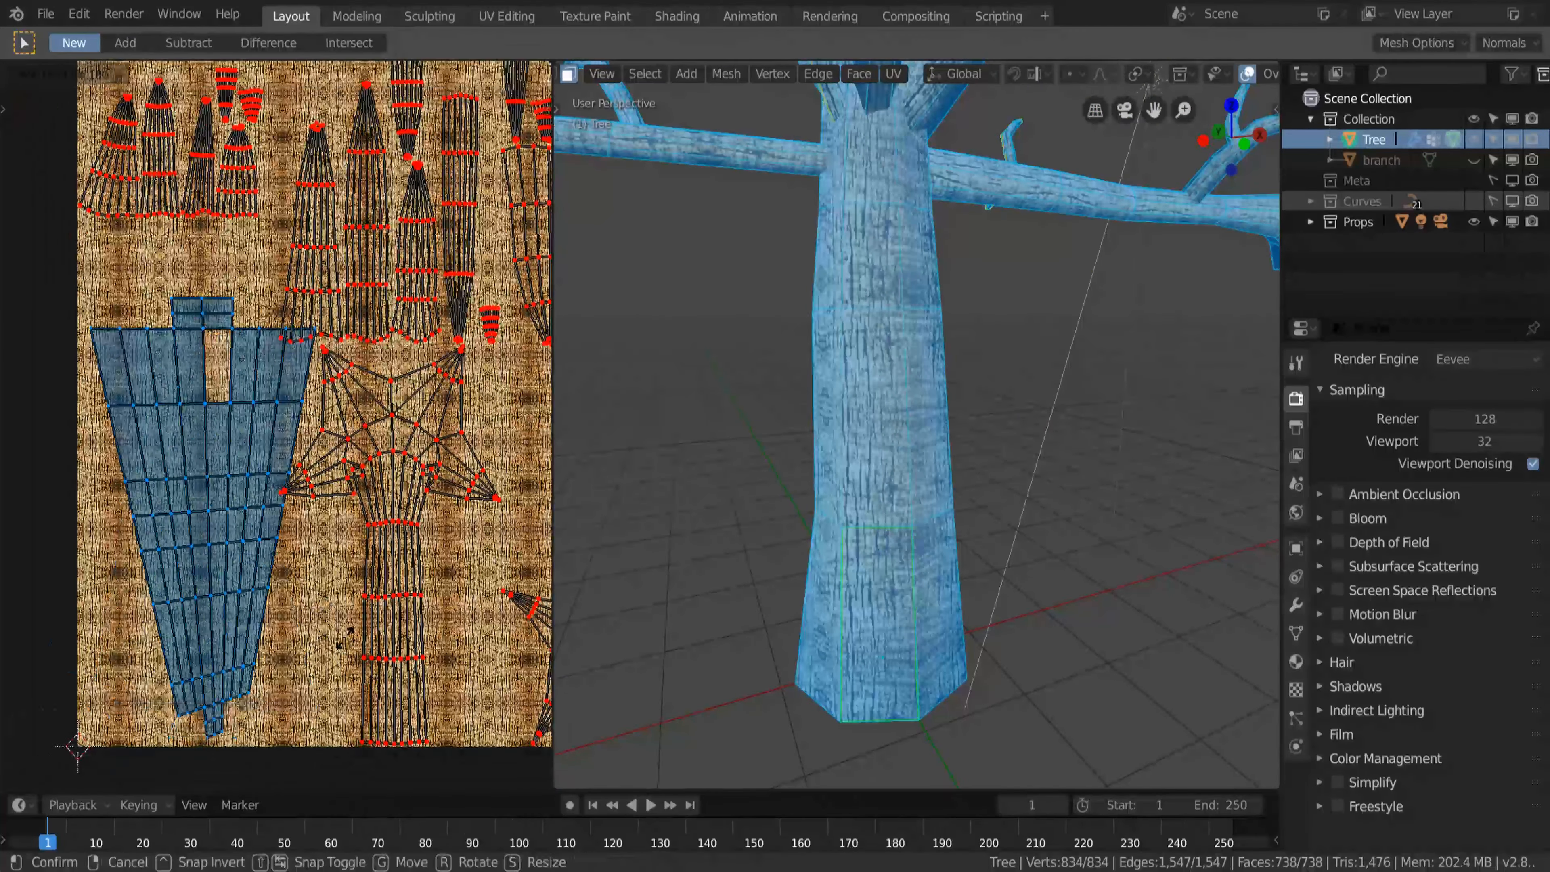
click(345, 637)
text(r180)
key(Return)
Step: Move and scale the rotated trunk island in the lower corner of the bark texture and check it in object mode
scroll(345, 637, up, 3)
key(g)
key(s)
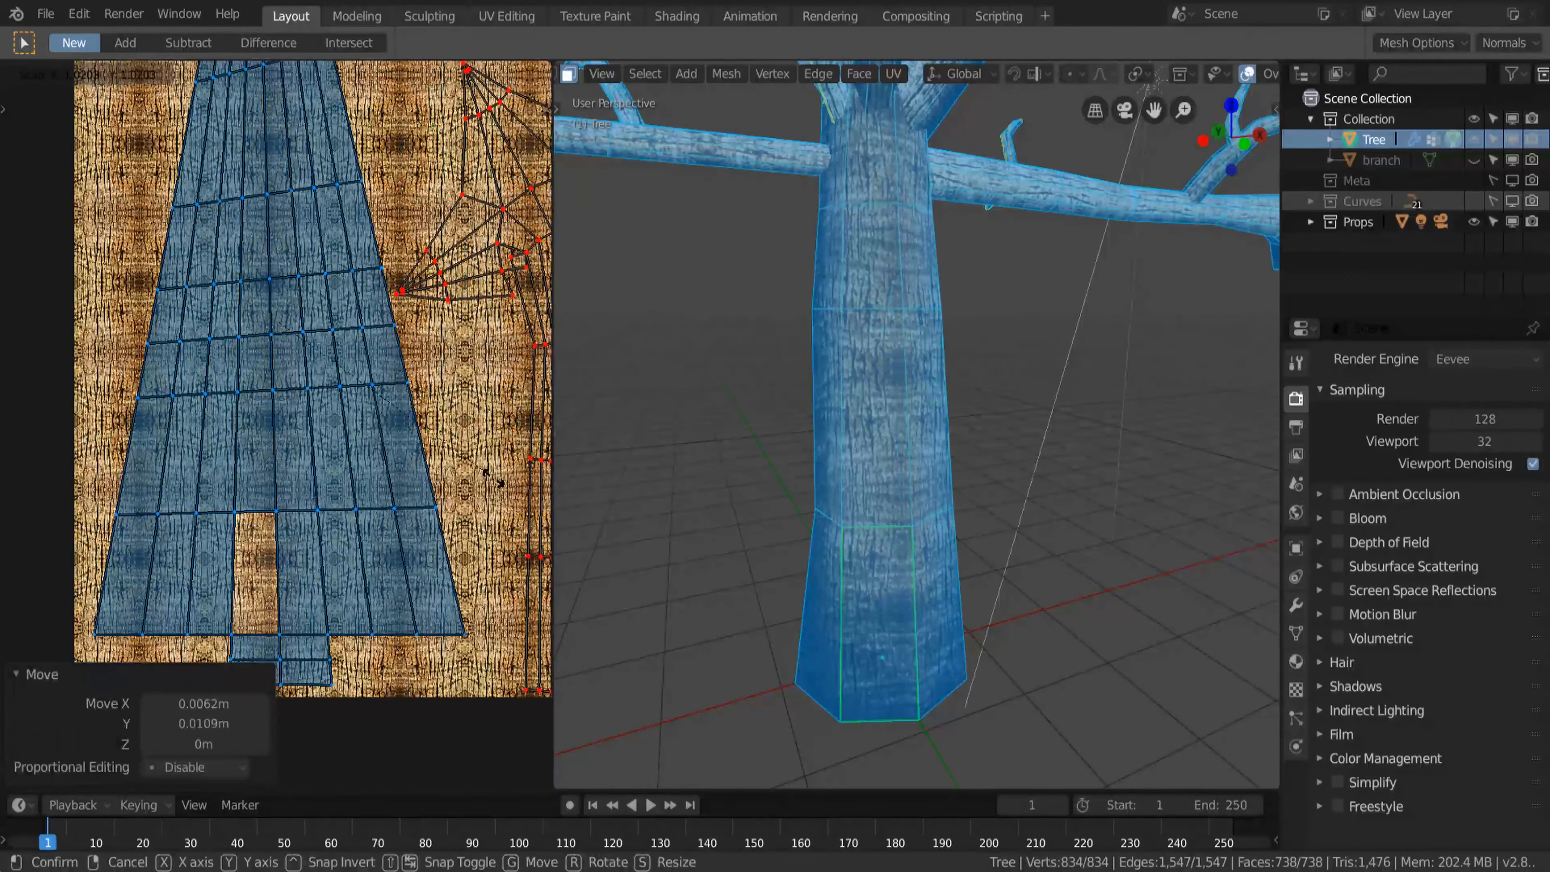
key(g)
scroll(443, 492, down, 5)
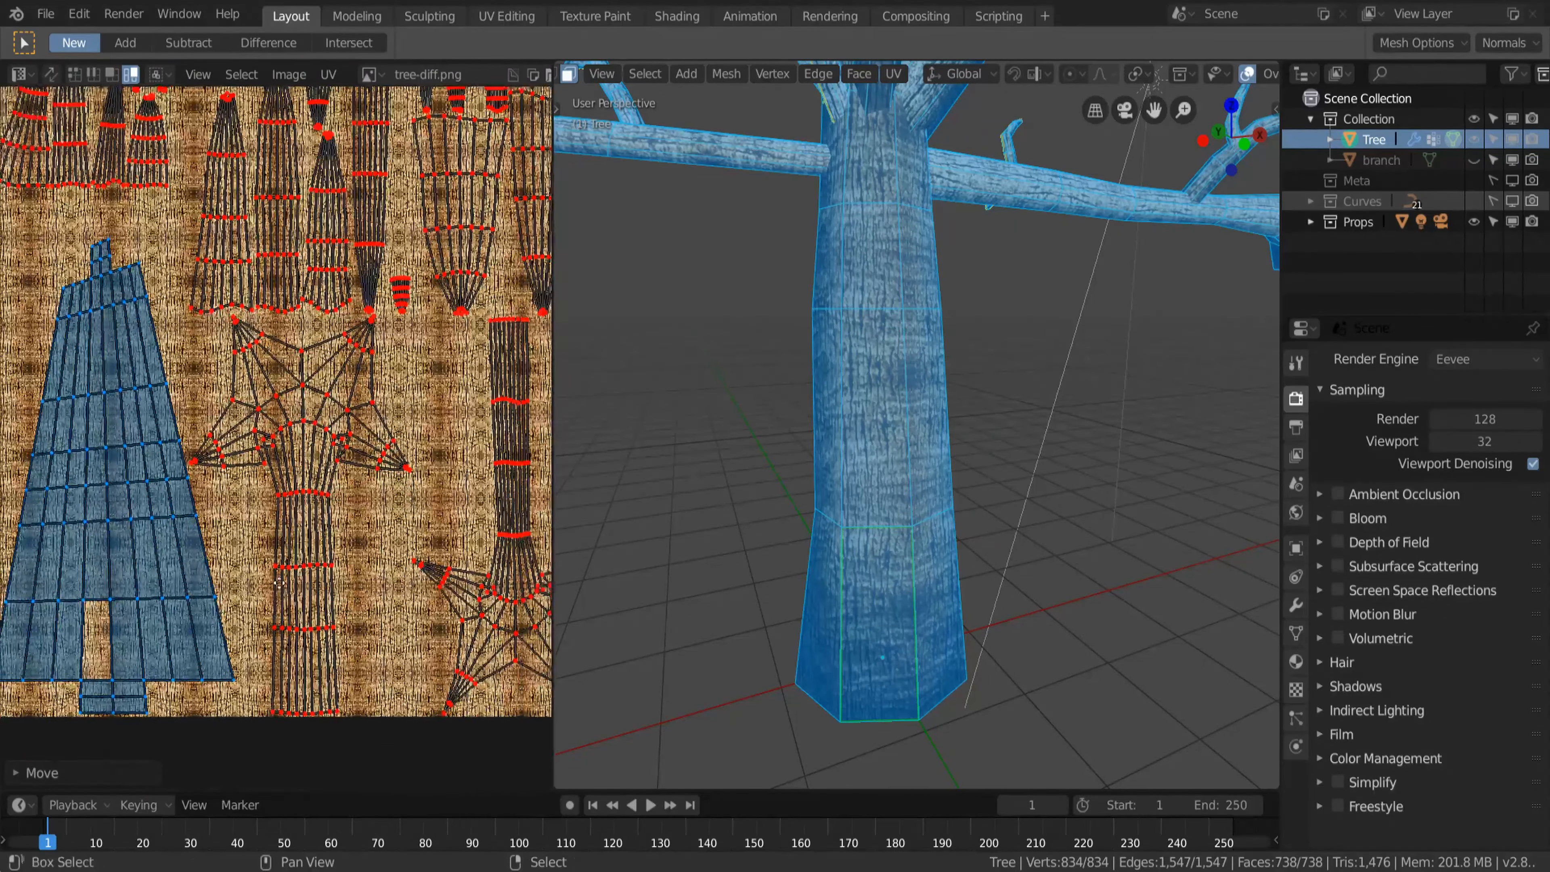
key(Tab)
key(Tab)
Step: Reselect the linked trunk UV island, then rescale and reposition it on the bark texture
scroll(383, 678, up, 4)
click(334, 679)
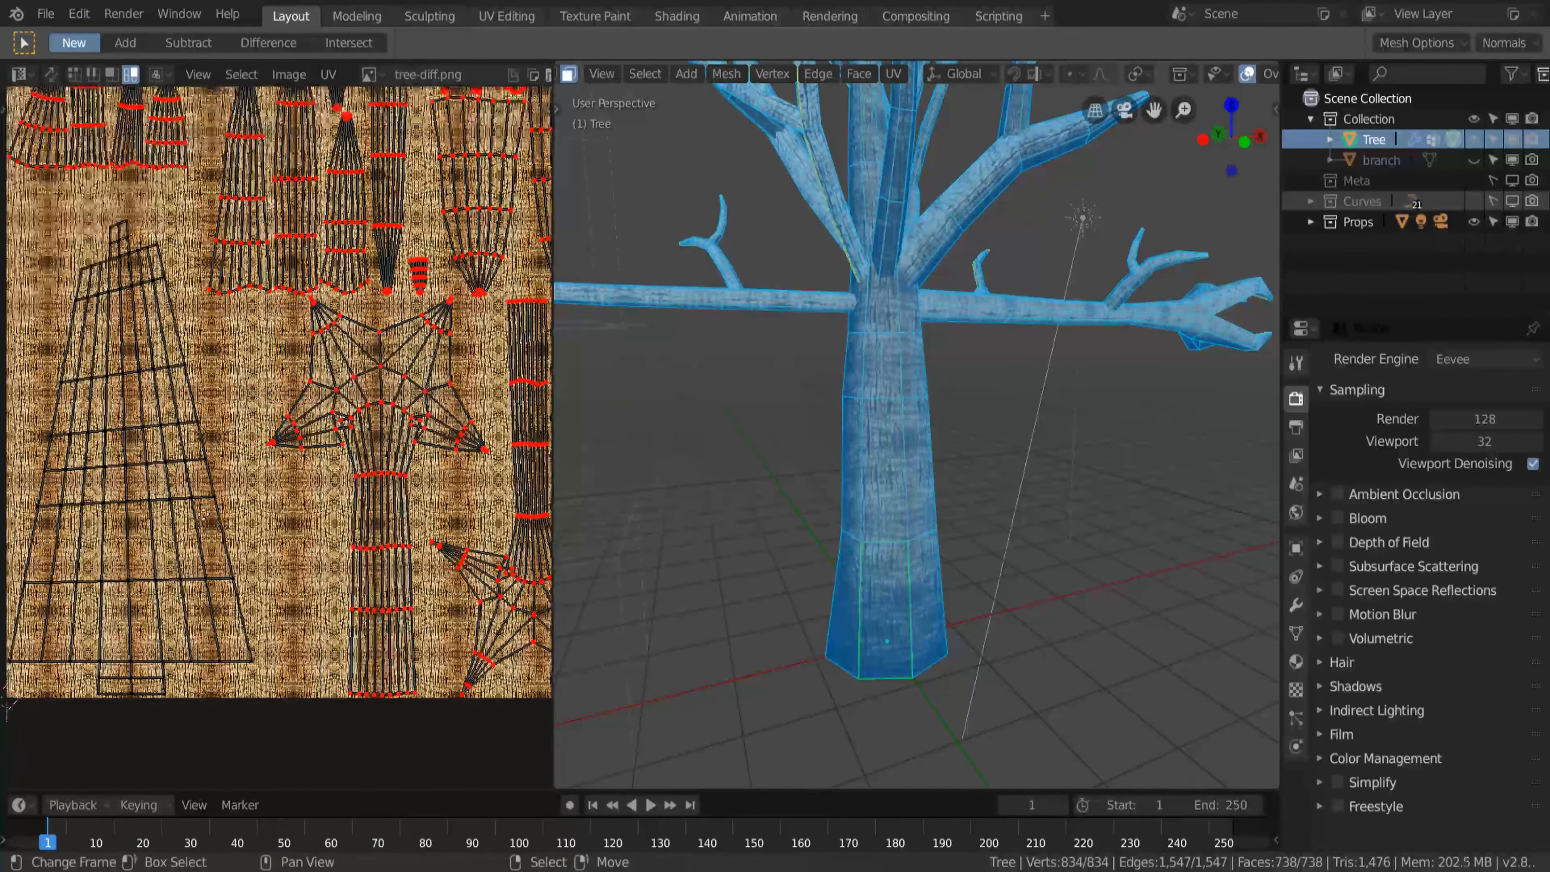
key(l)
key(s)
key(g)
click(317, 570)
scroll(316, 569, up, 2)
scroll(316, 569, down, 4)
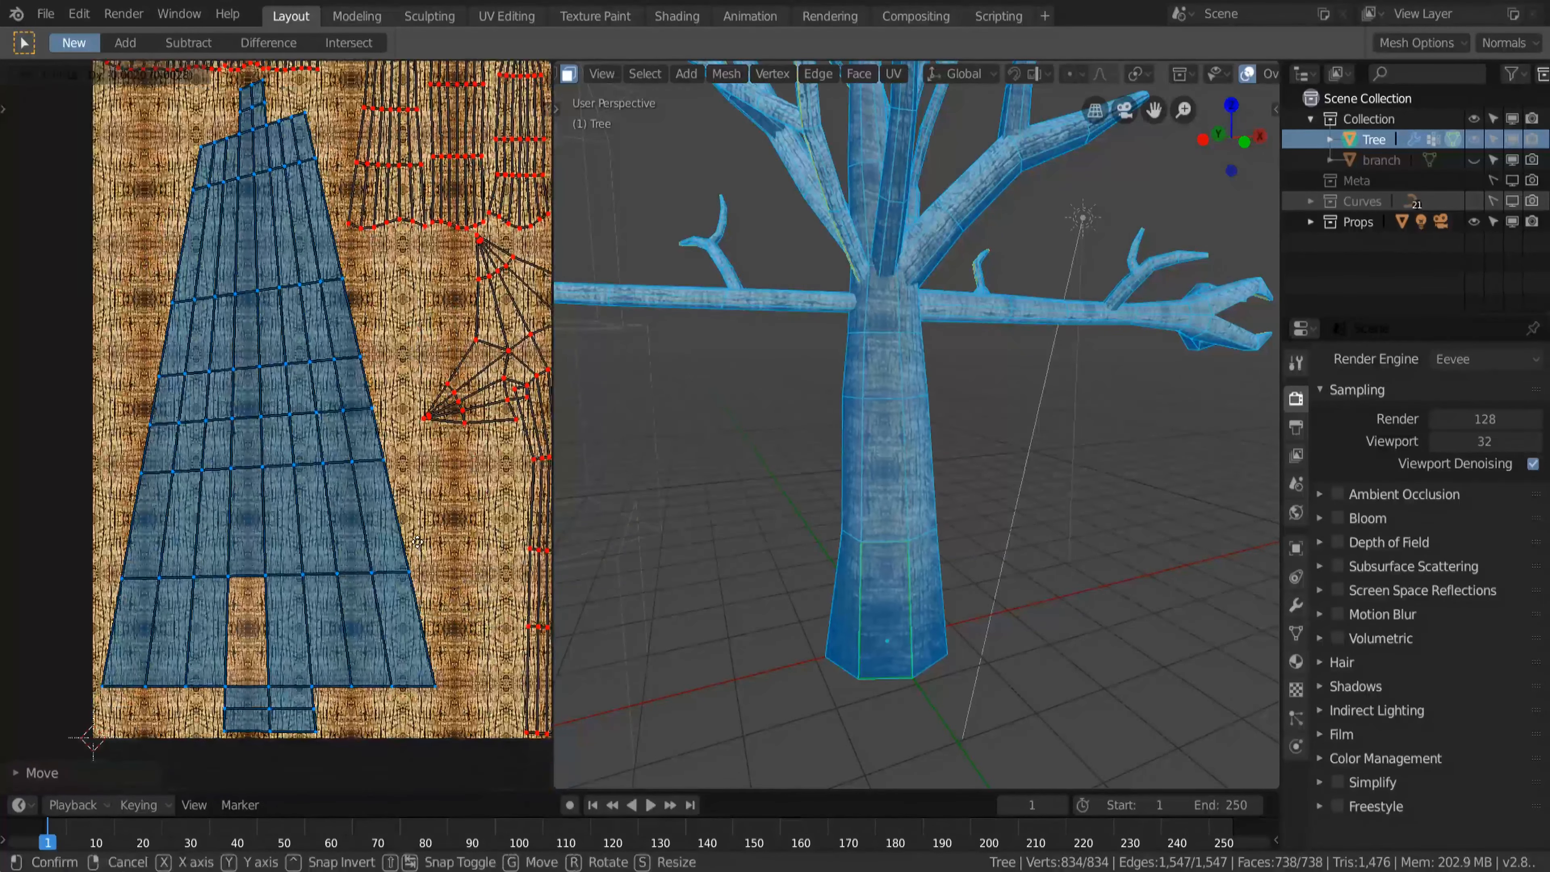
Step: Examine the foliage-covered tree and its trunk bark in object mode with the viewport overlays hidden
key(Tab)
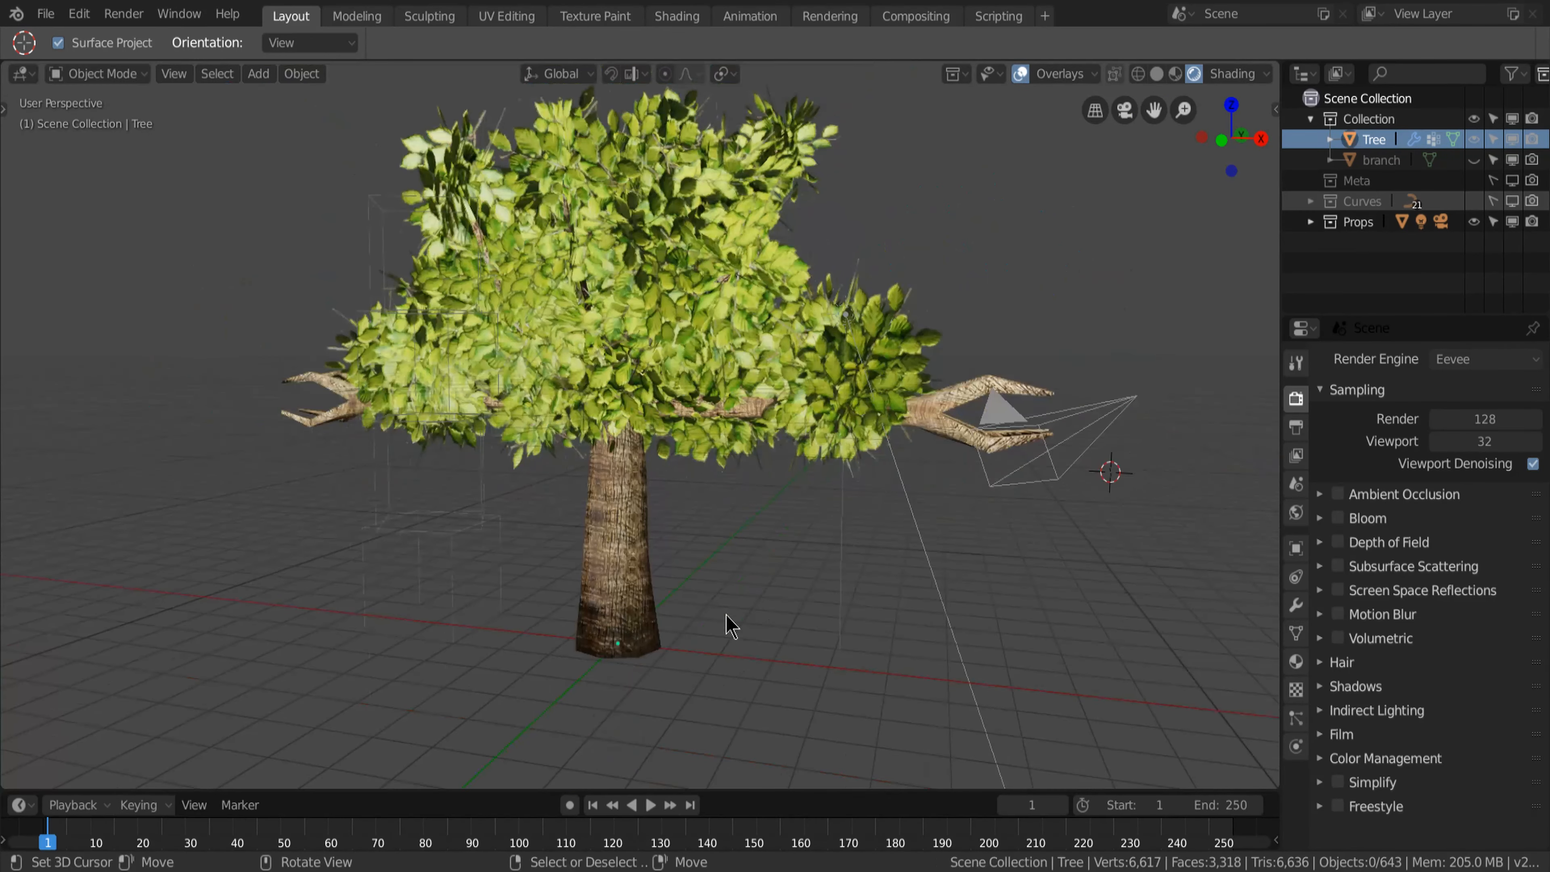
middle_drag(726, 623, 755, 566)
shift+middle_drag(847, 535, 925, 549)
scroll(909, 557, up, 1)
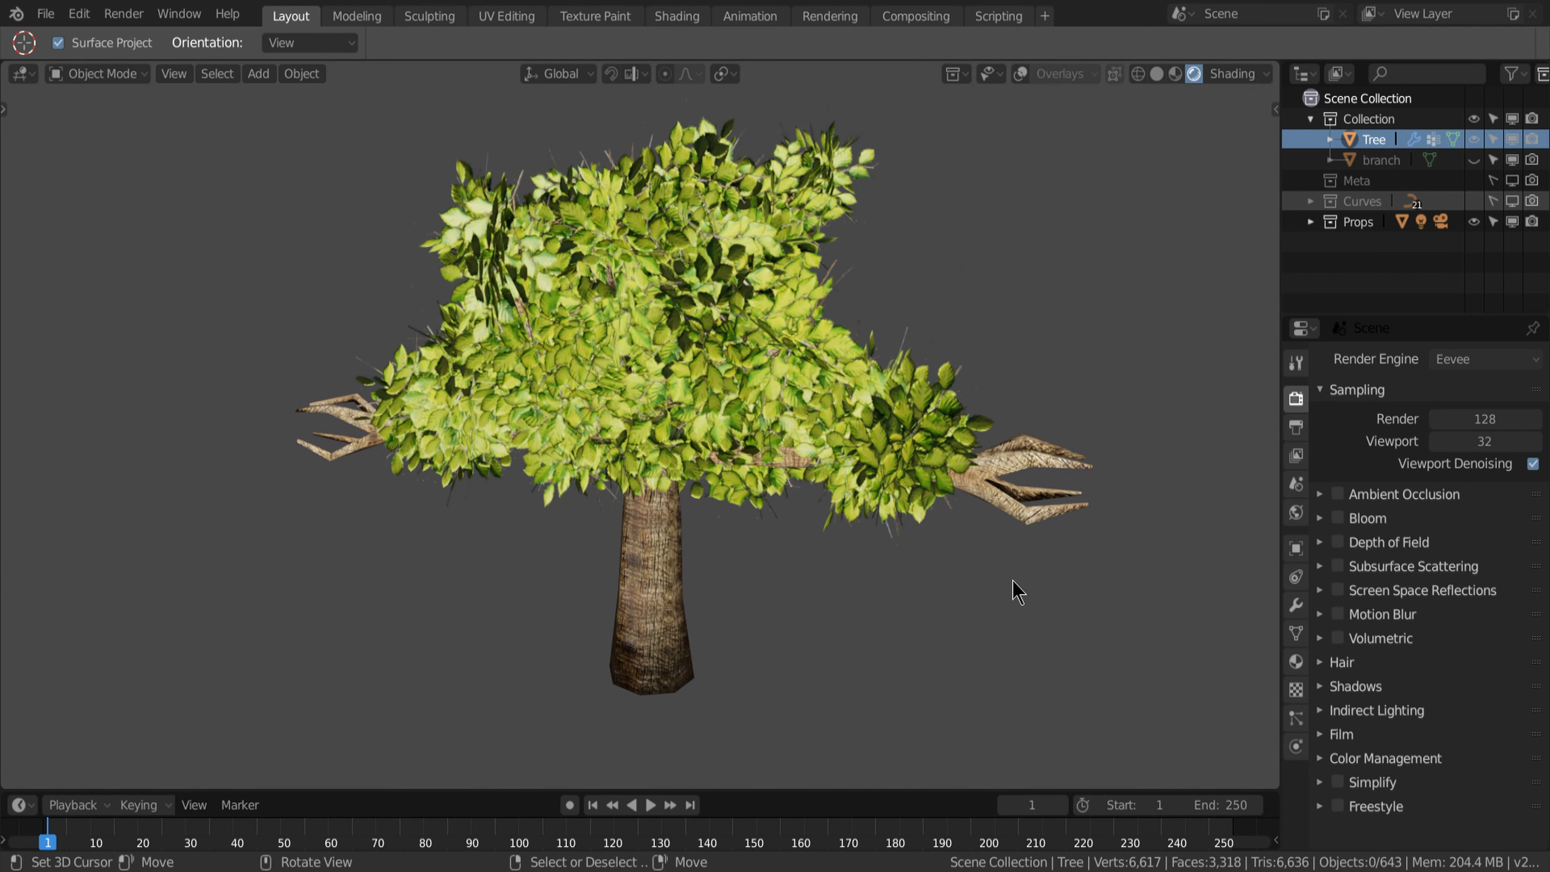